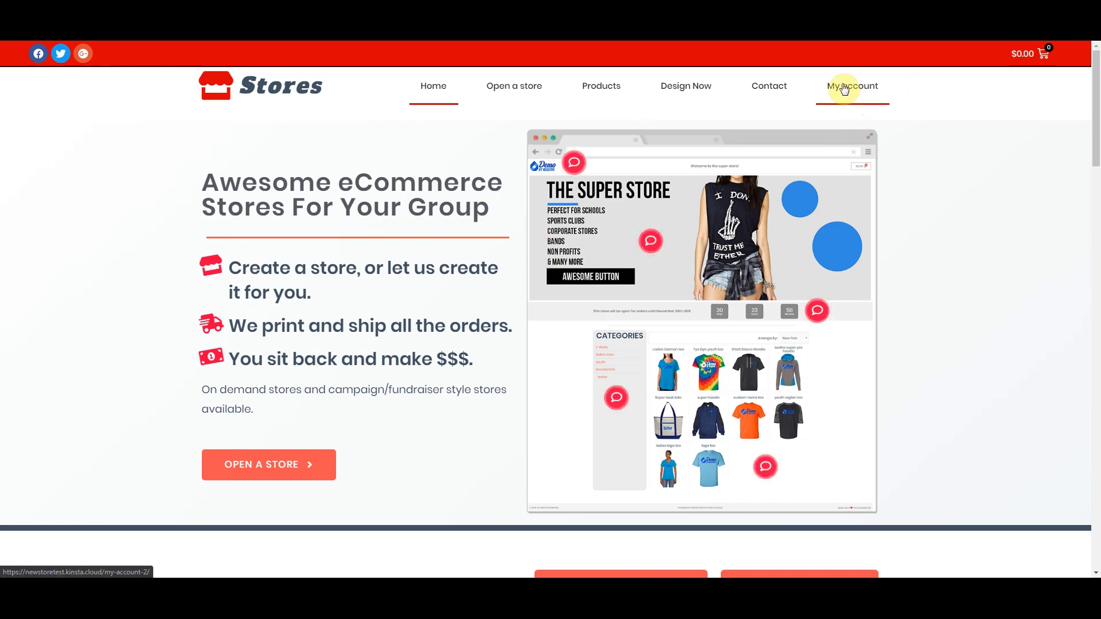
Register a new customer account with the customer's email address and an account password
left_click(844, 87)
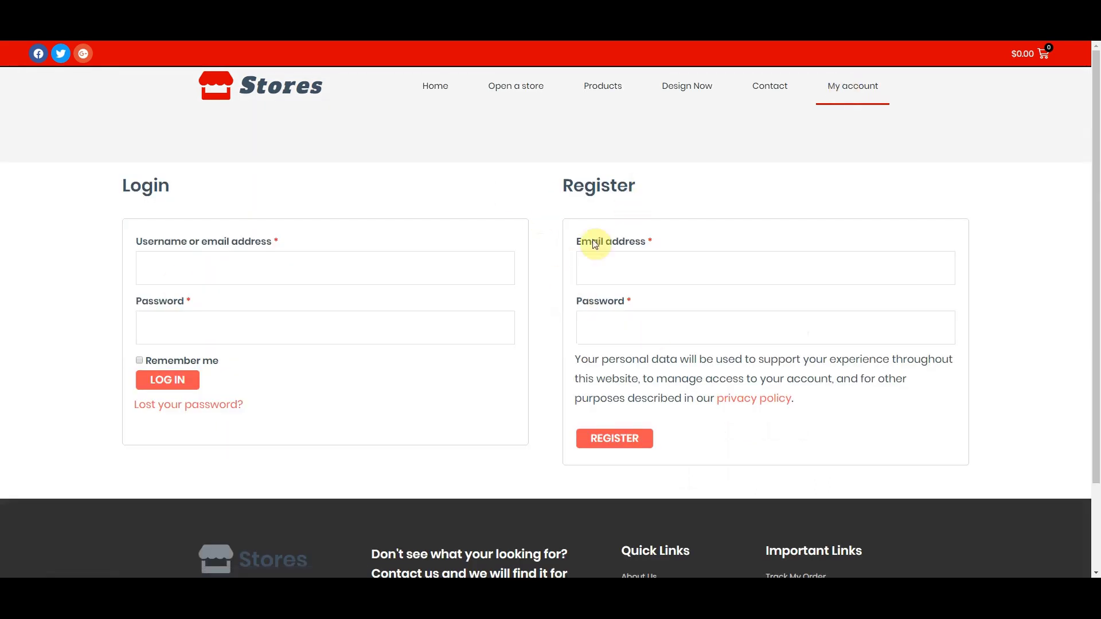
left_click(589, 270)
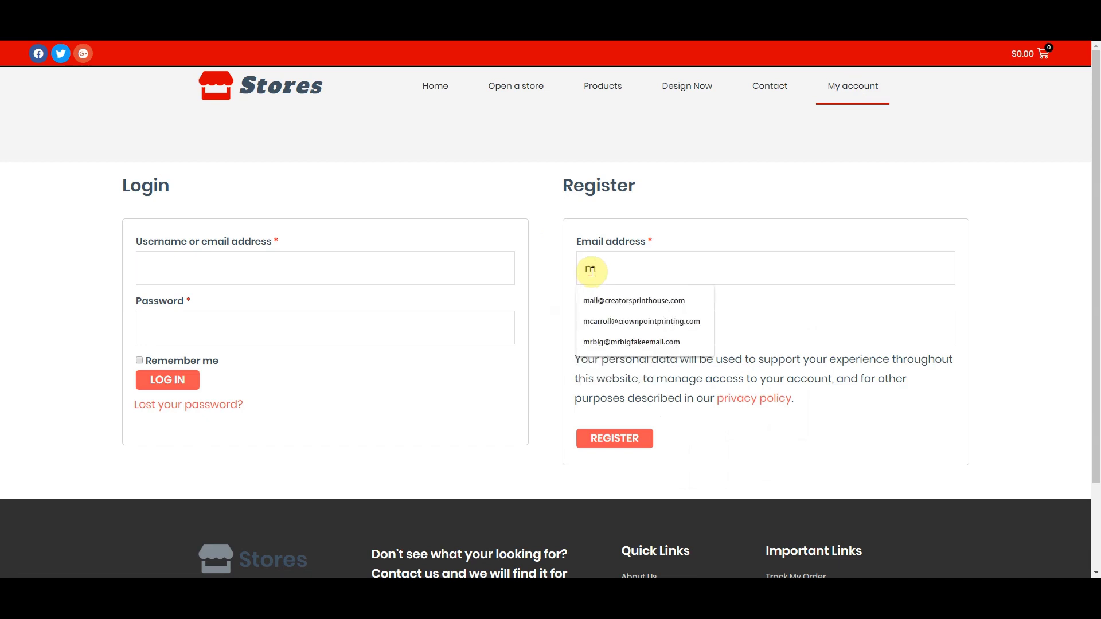
left_click(603, 350)
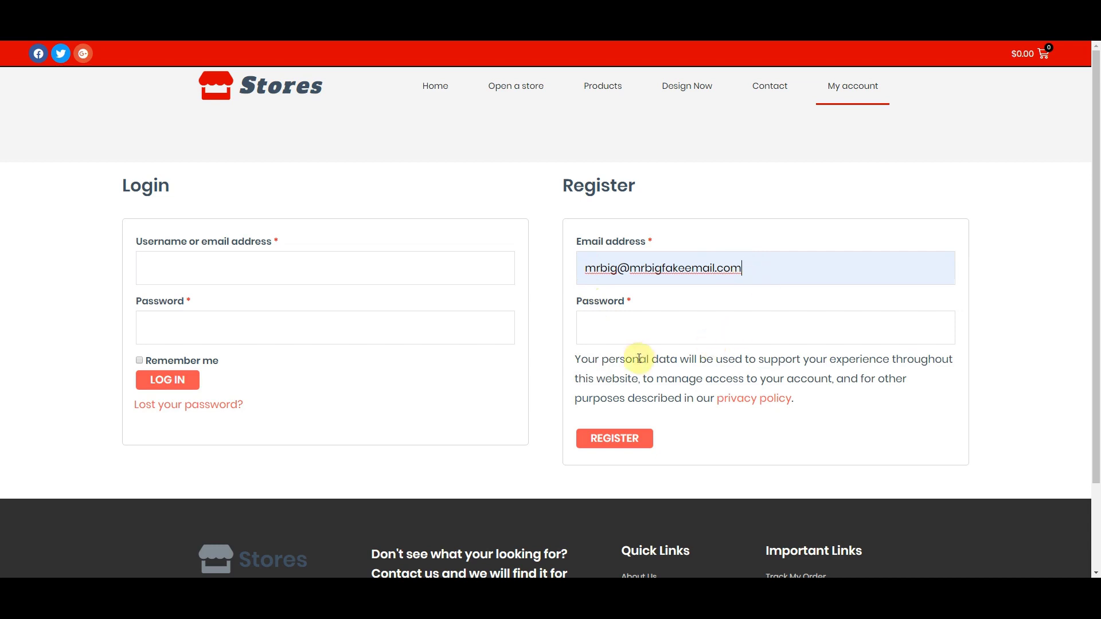
left_click(590, 330)
right_click(590, 328)
left_click(613, 384)
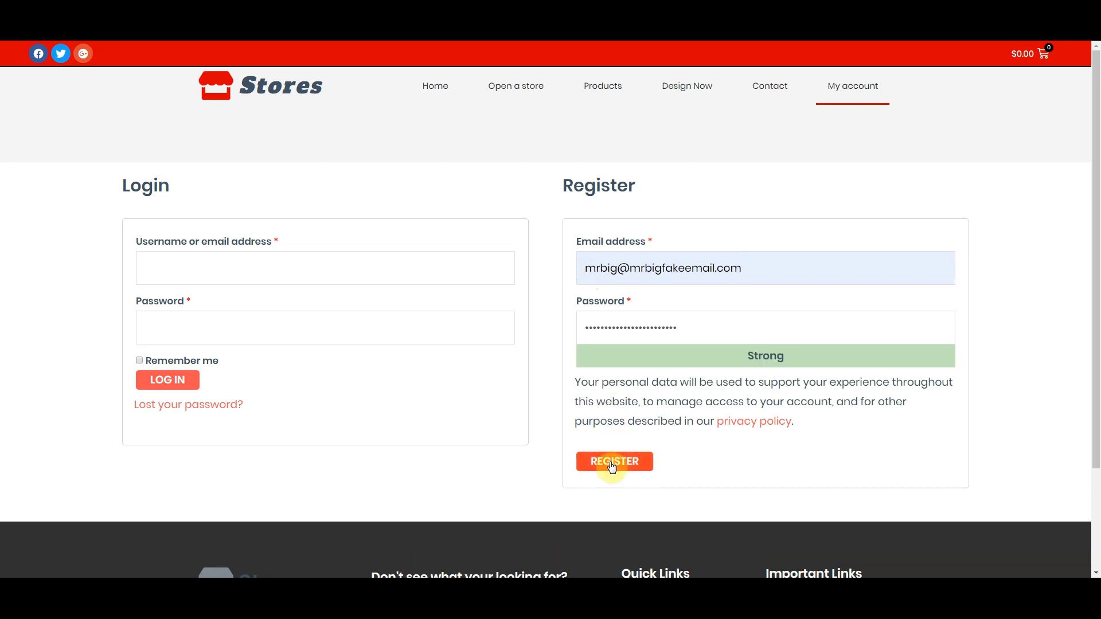
left_click(612, 467)
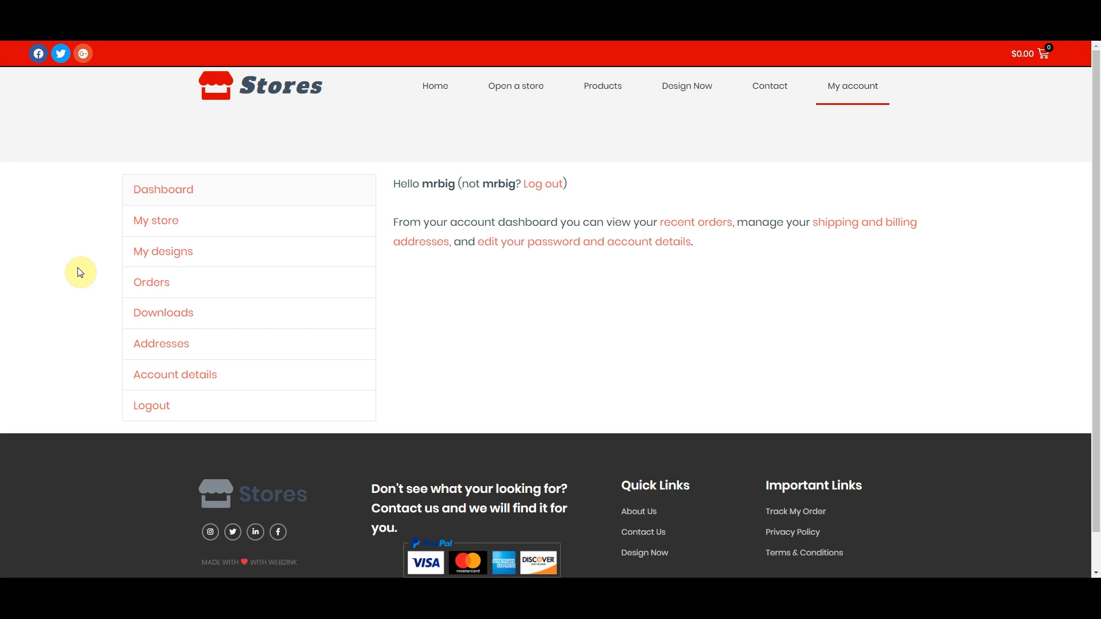
Create a new store named "The Big Store" from the account's store page and submit the request
left_click(159, 224)
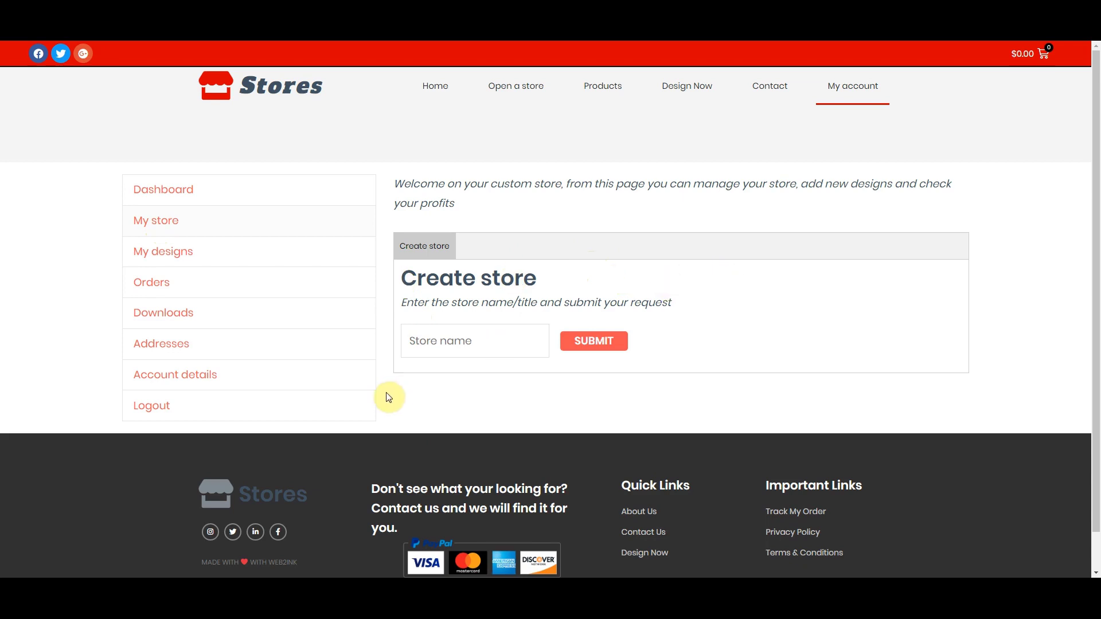
left_click(414, 342)
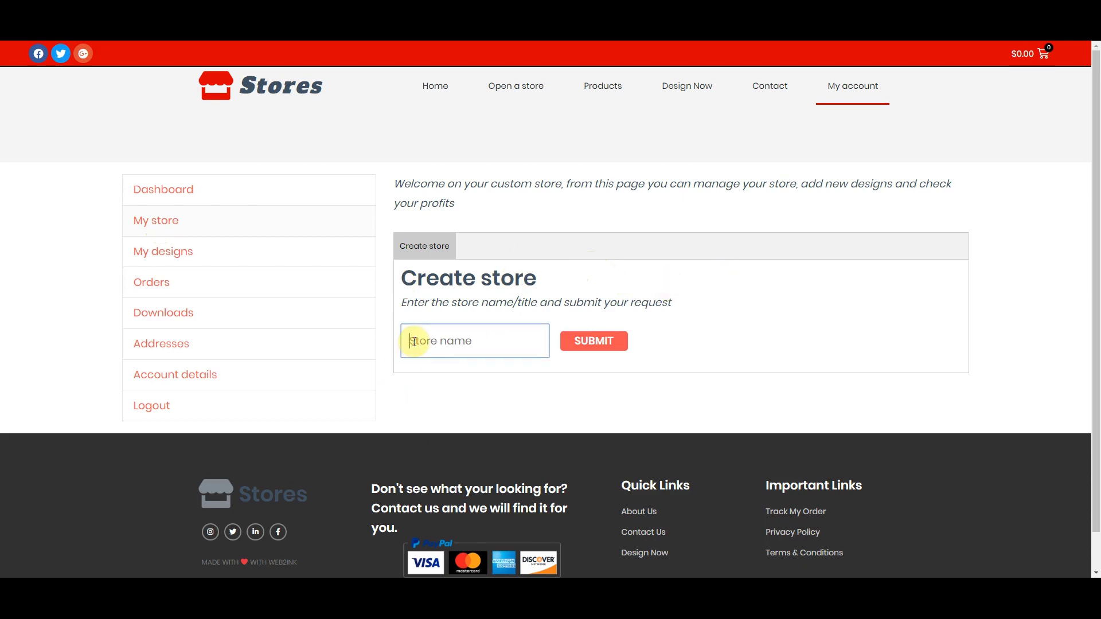
type("The Big Store")
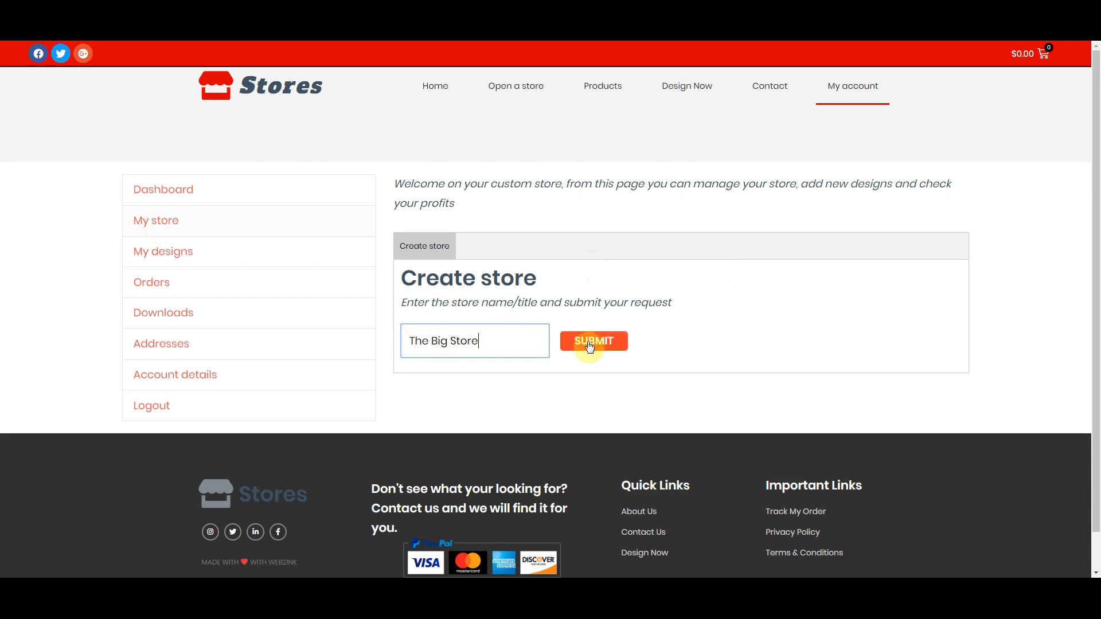
left_click(590, 343)
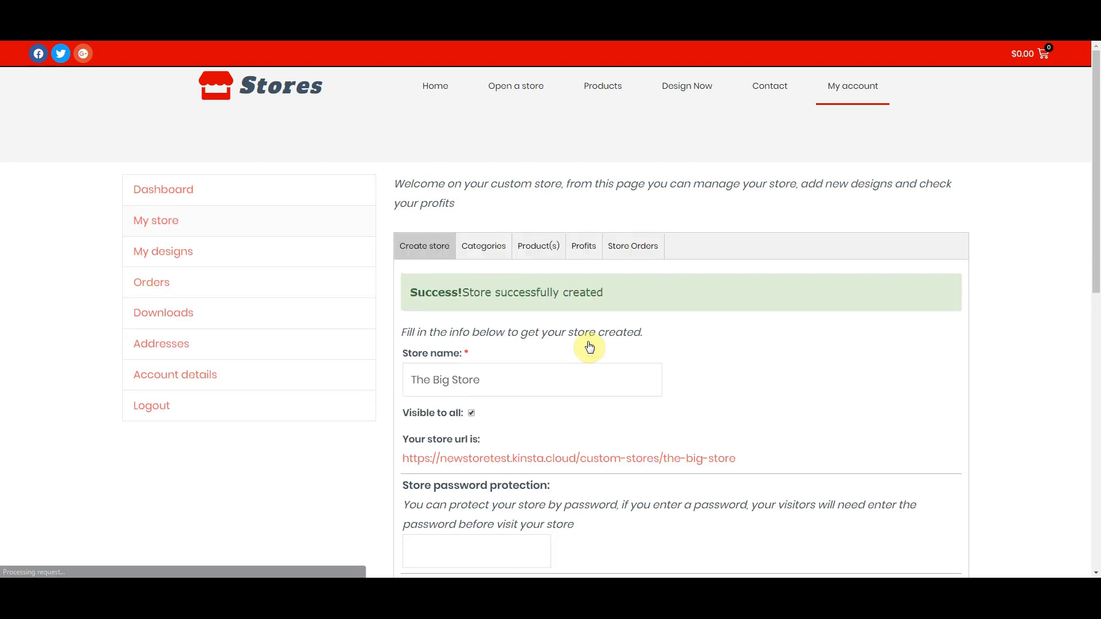
Open the newly created store's URL in a separate browser tab
scroll(590, 347, "down", 2)
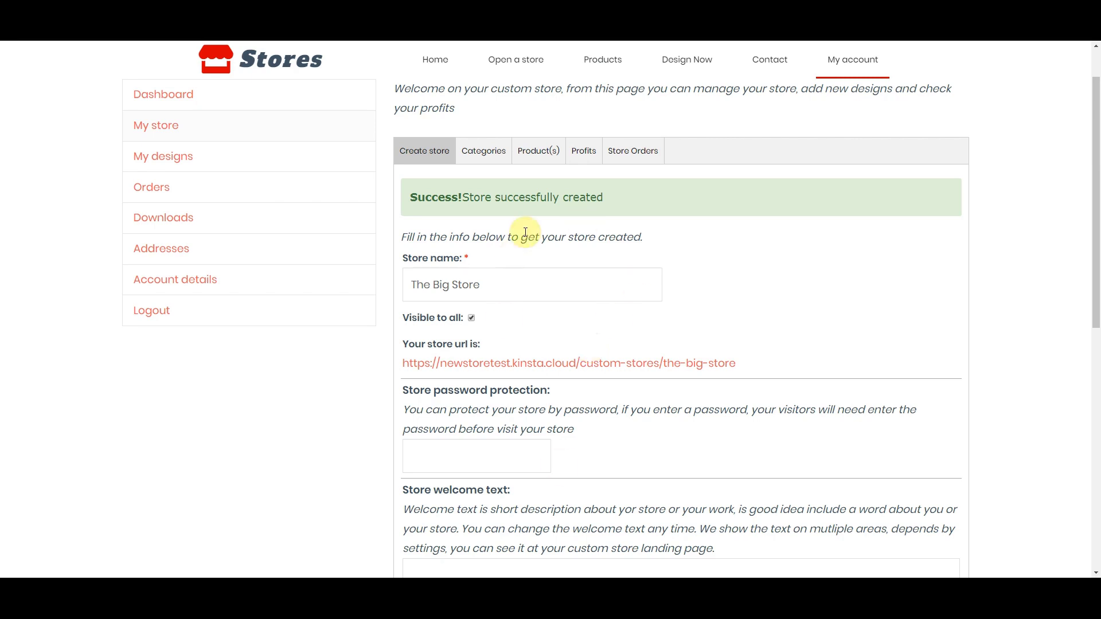
left_click_drag(484, 282, 378, 301)
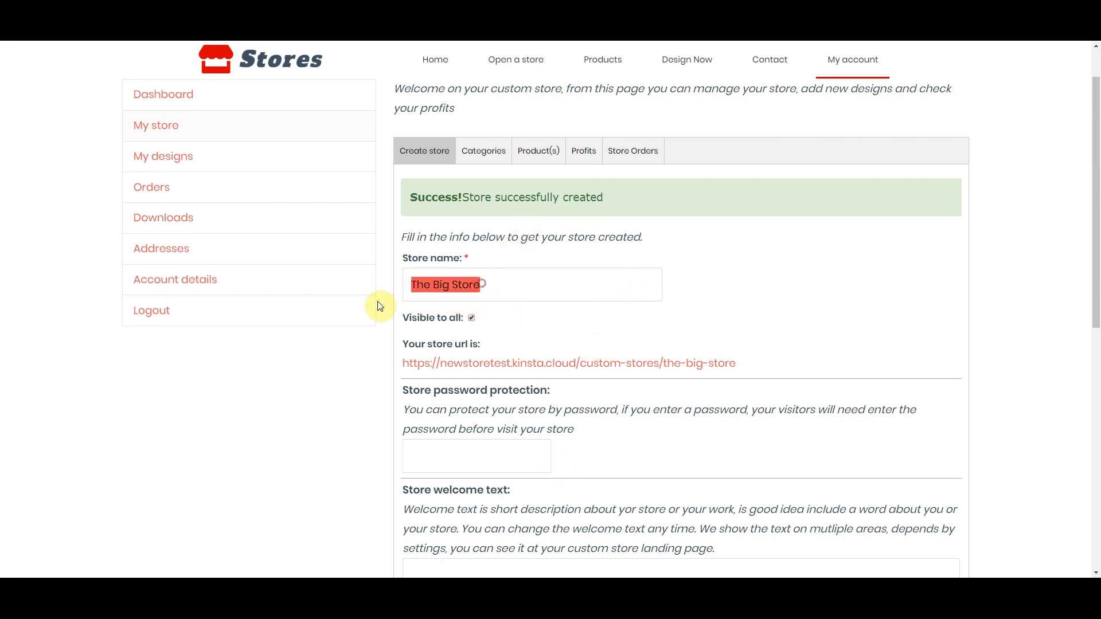
left_click(497, 319)
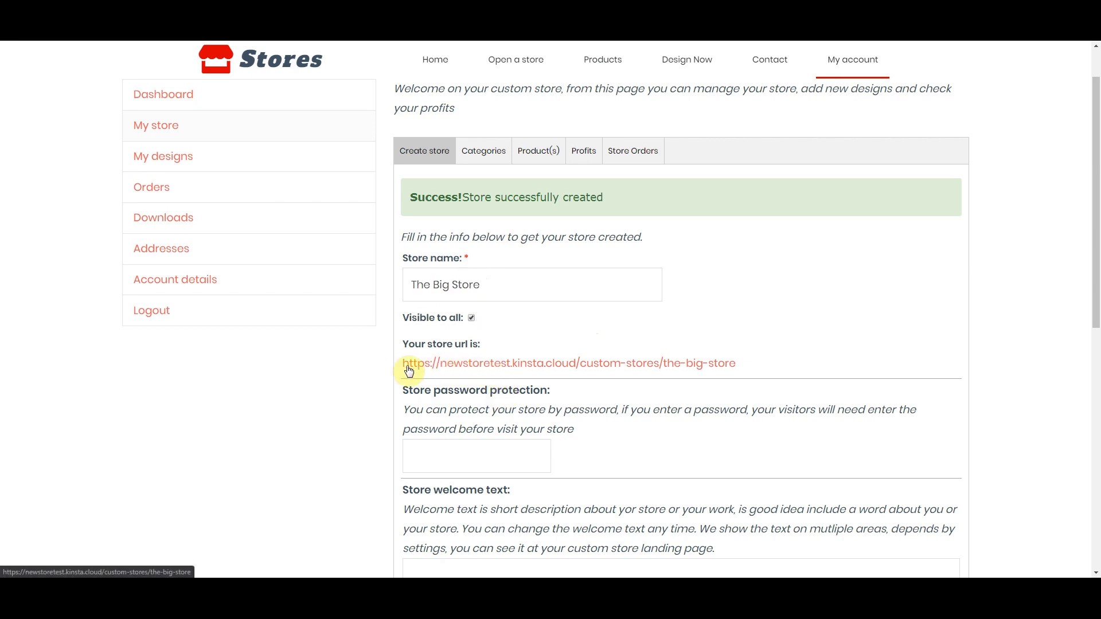
right_click(501, 364)
left_click(521, 370)
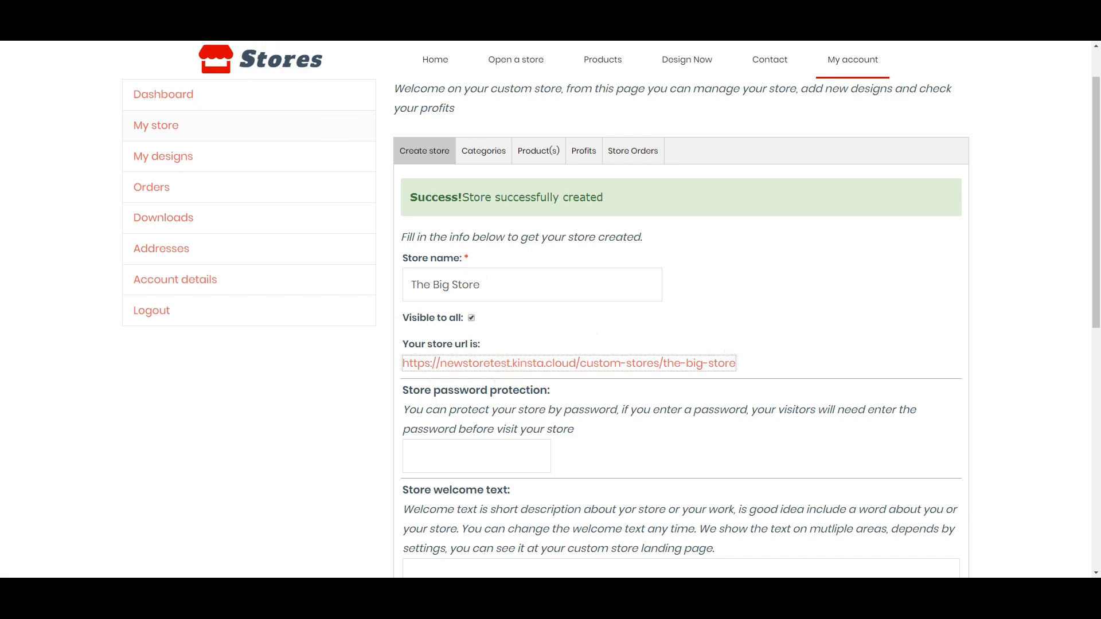
key("ctrl+Tab")
scroll(721, 258, "down", 2)
scroll(719, 256, "down", 2)
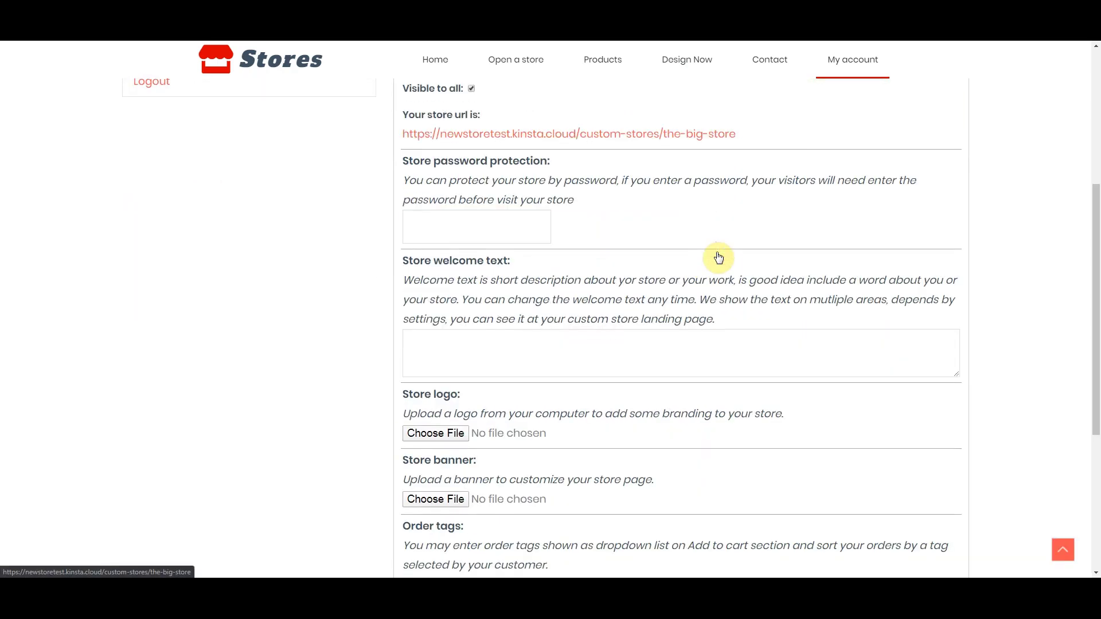
scroll(719, 256, "up", 1)
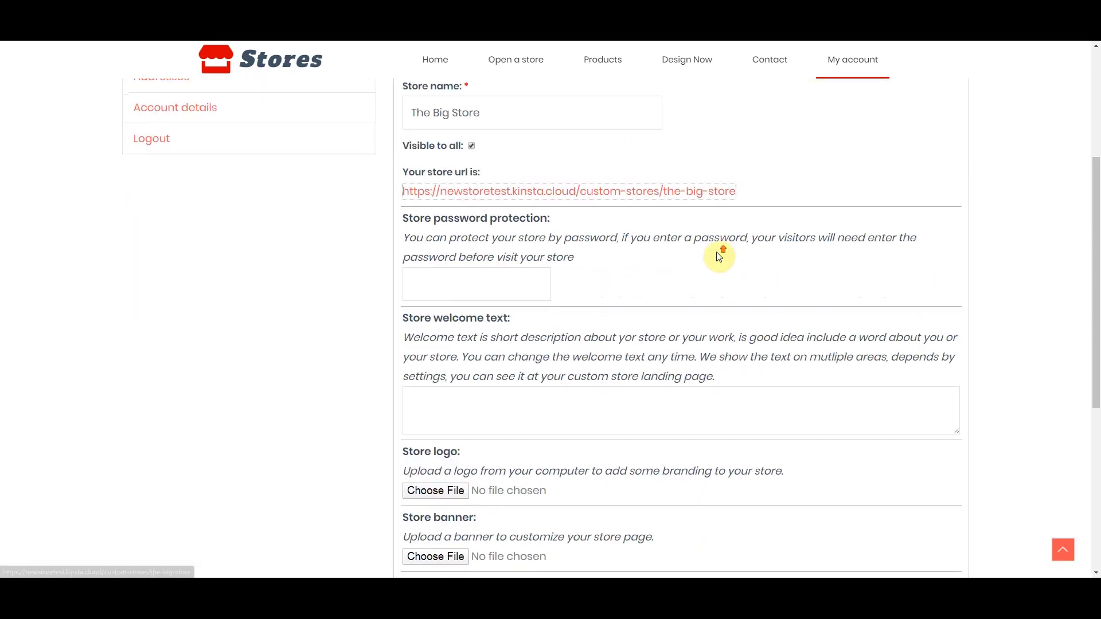
left_click(433, 284)
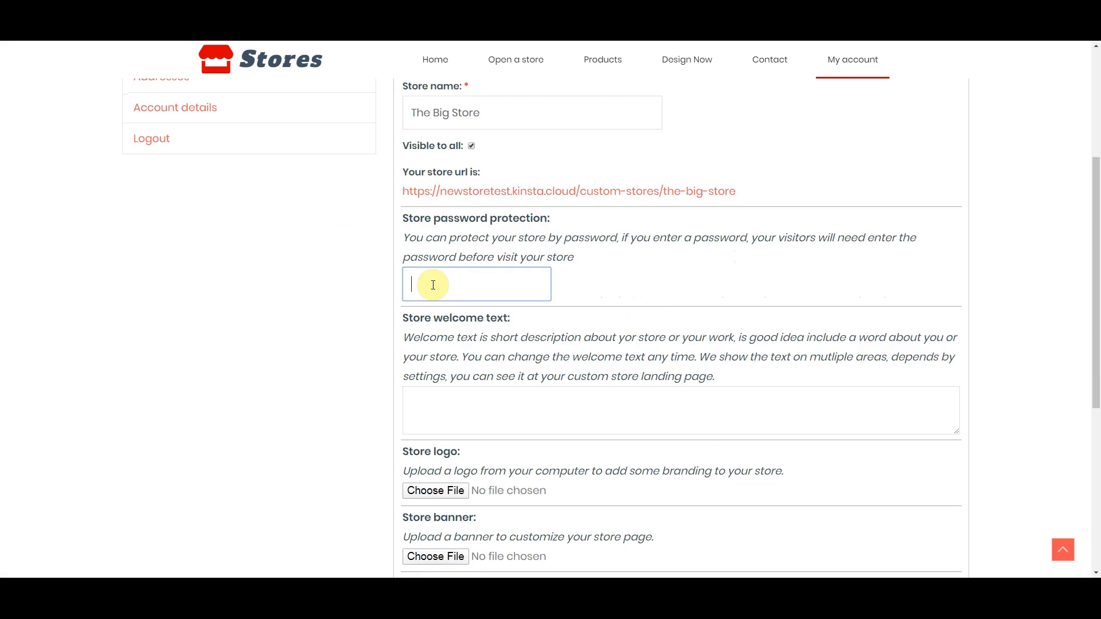
scroll(444, 283, "down", 1)
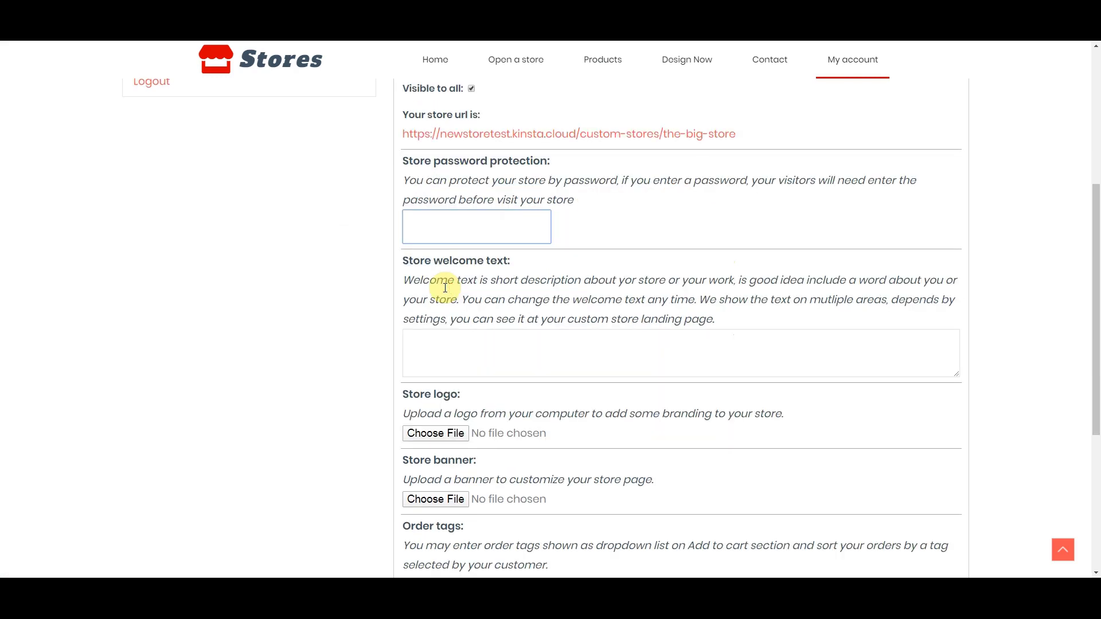
Enter "Welcome to the Big Store" as the store welcome text, correcting the spelling of the first word
left_click(428, 355)
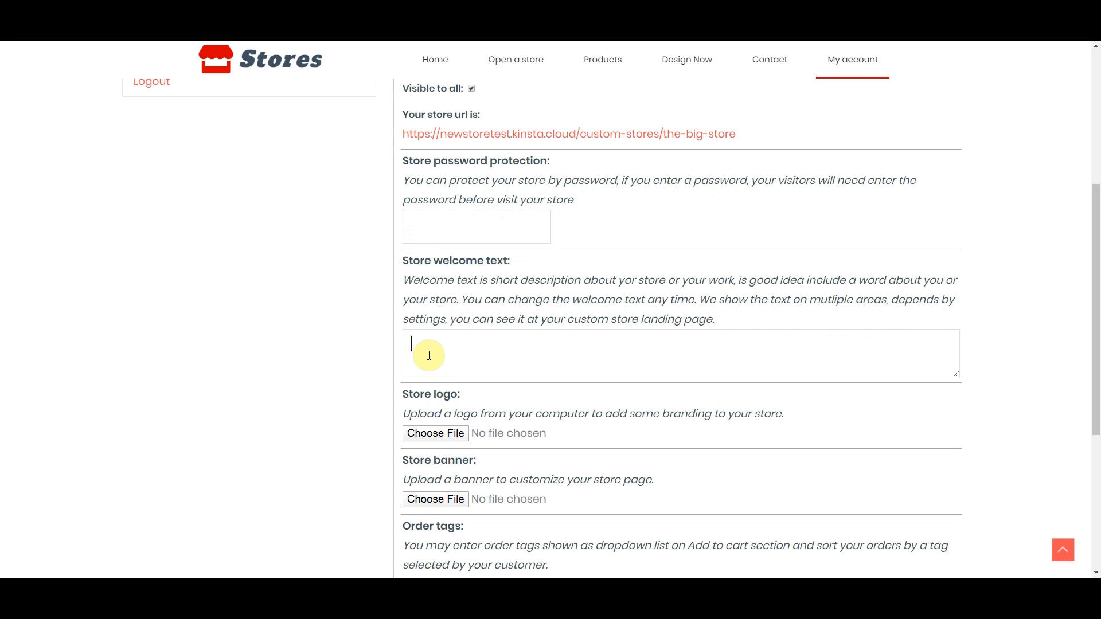
type("Welocome to the Big Store")
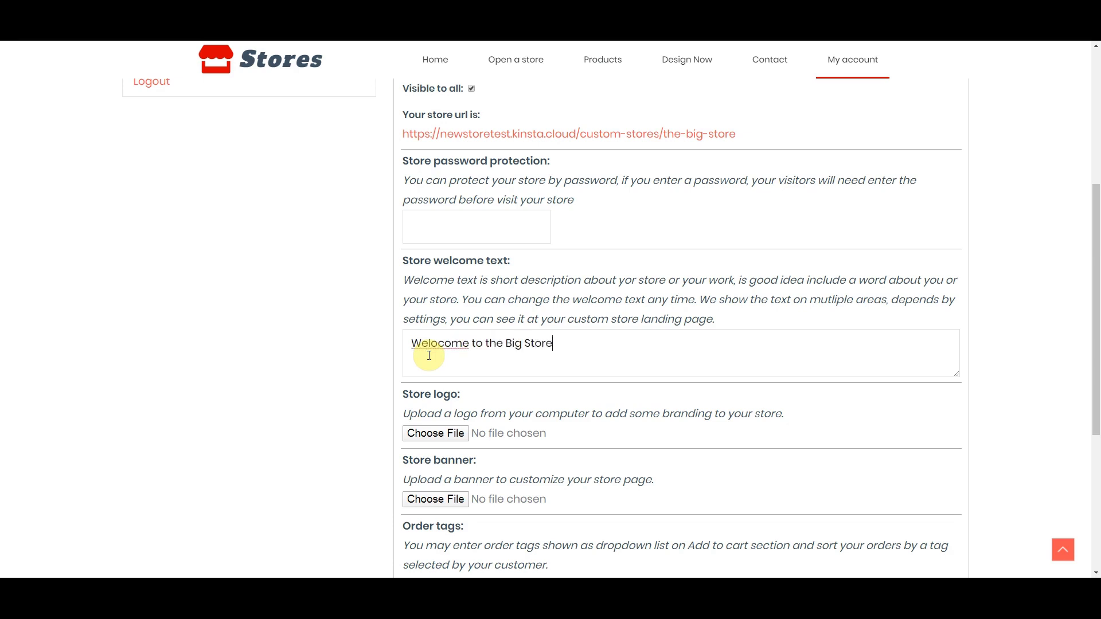
right_click(427, 343)
left_click(436, 352)
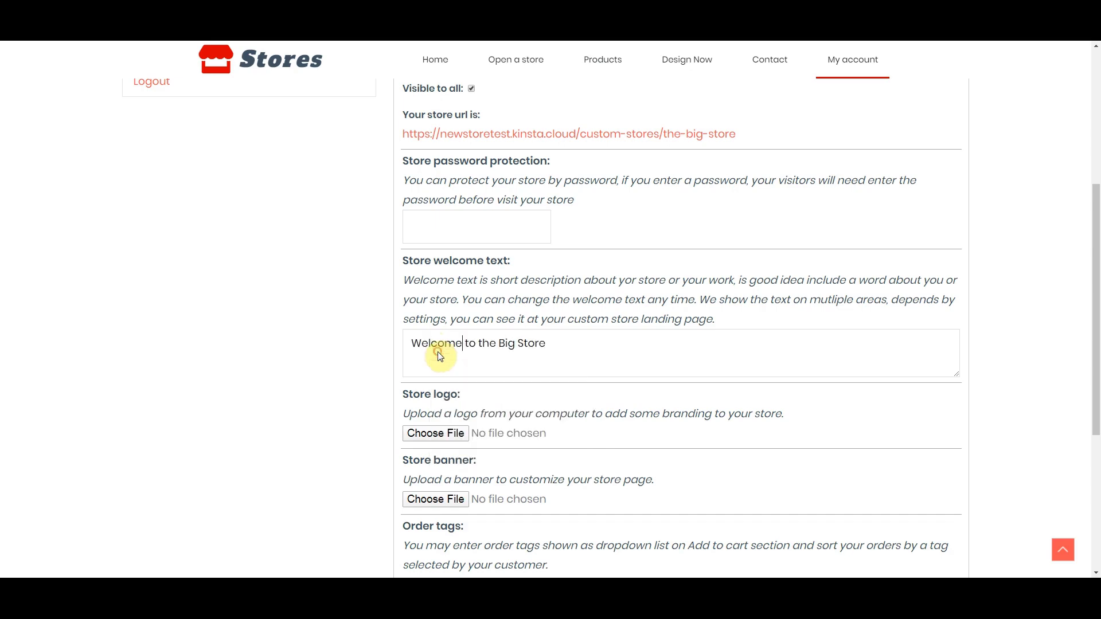
left_click(558, 342)
Choose fakelogo.png from the webtoink folder inside w2i as the store logo
scroll(548, 367, "down", 2)
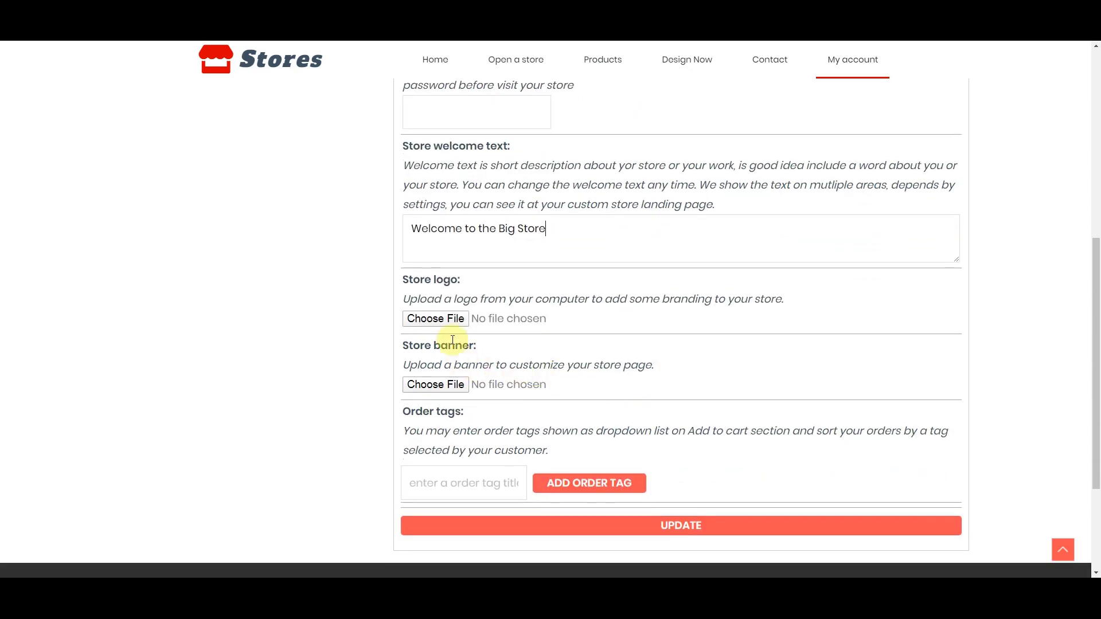
left_click(439, 321)
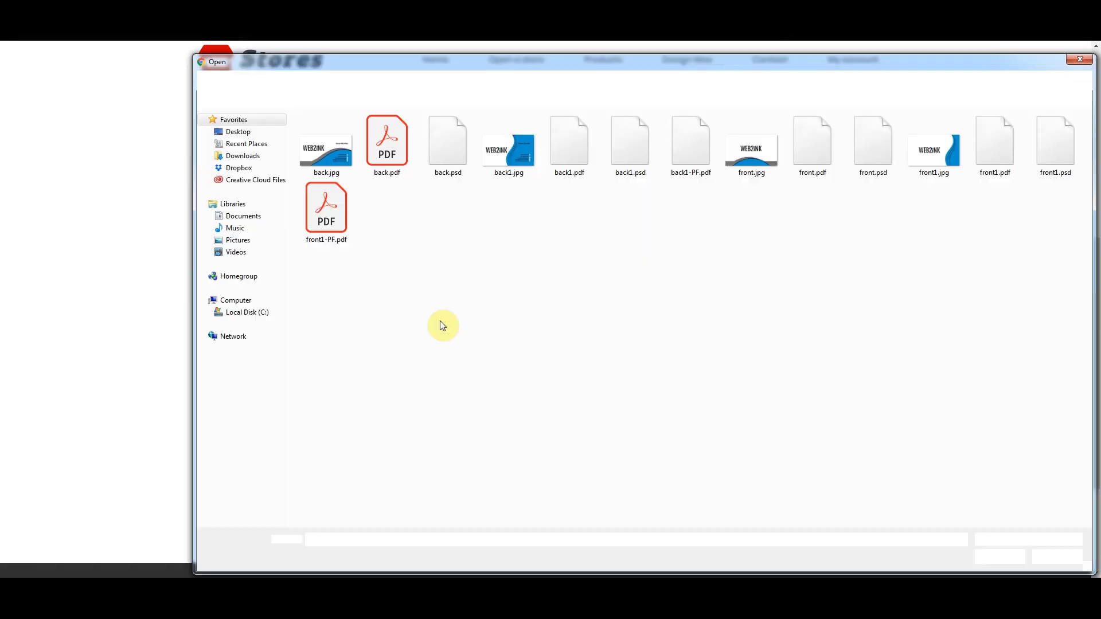
left_click(267, 81)
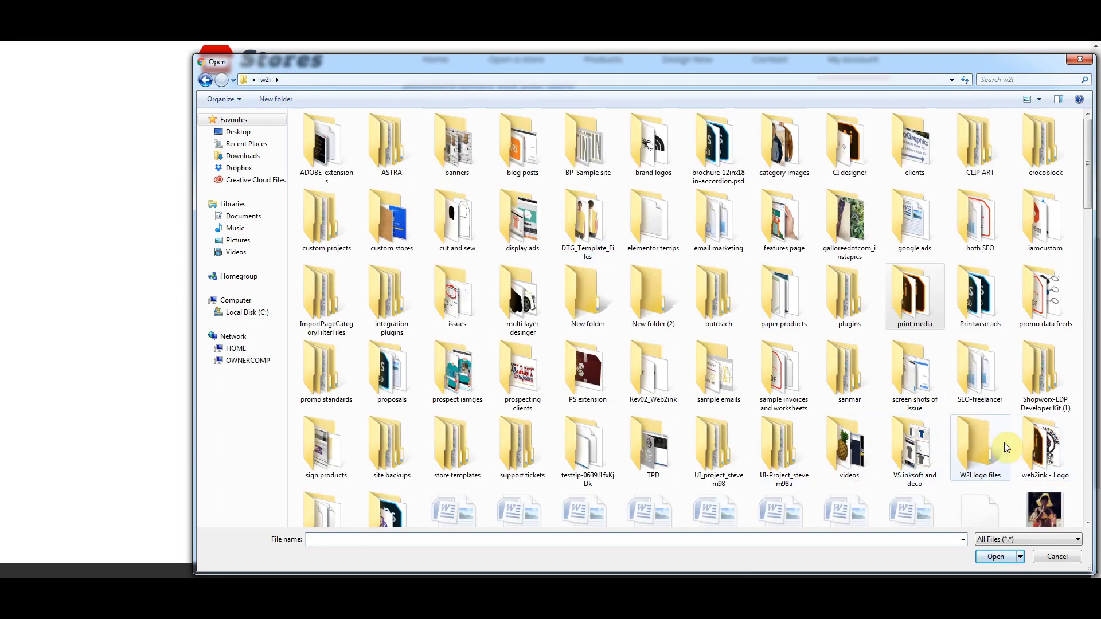
left_click_drag(1090, 167, 1088, 192)
double_click(328, 403)
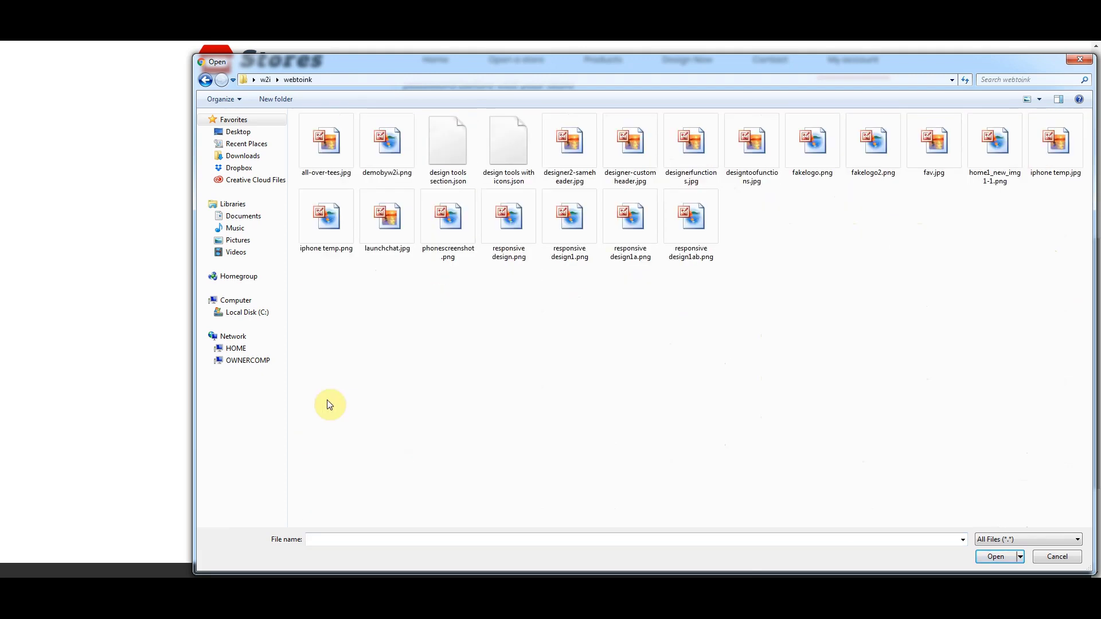
left_click(811, 161)
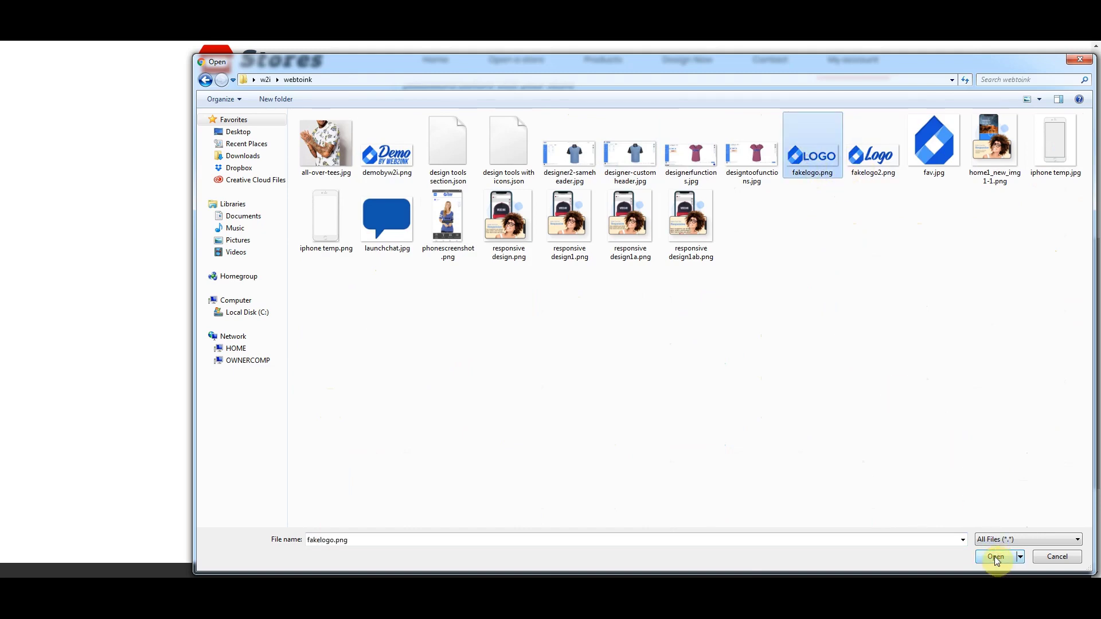
left_click(997, 557)
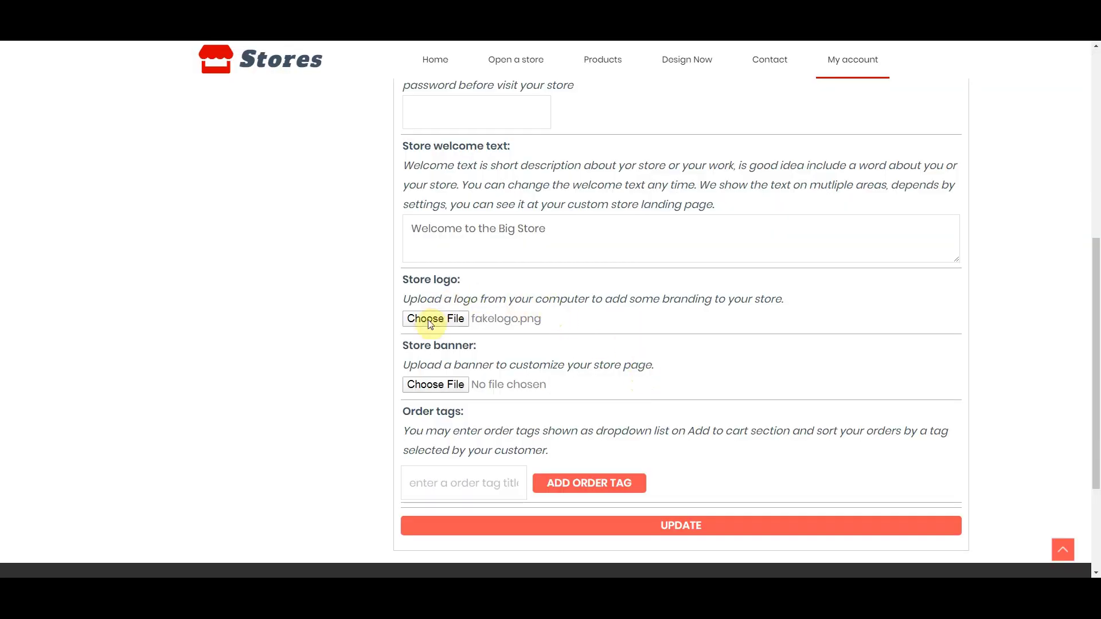
Choose polos.jpg from the nested Galloree - Banners folder on the desktop as the store banner
left_click(439, 386)
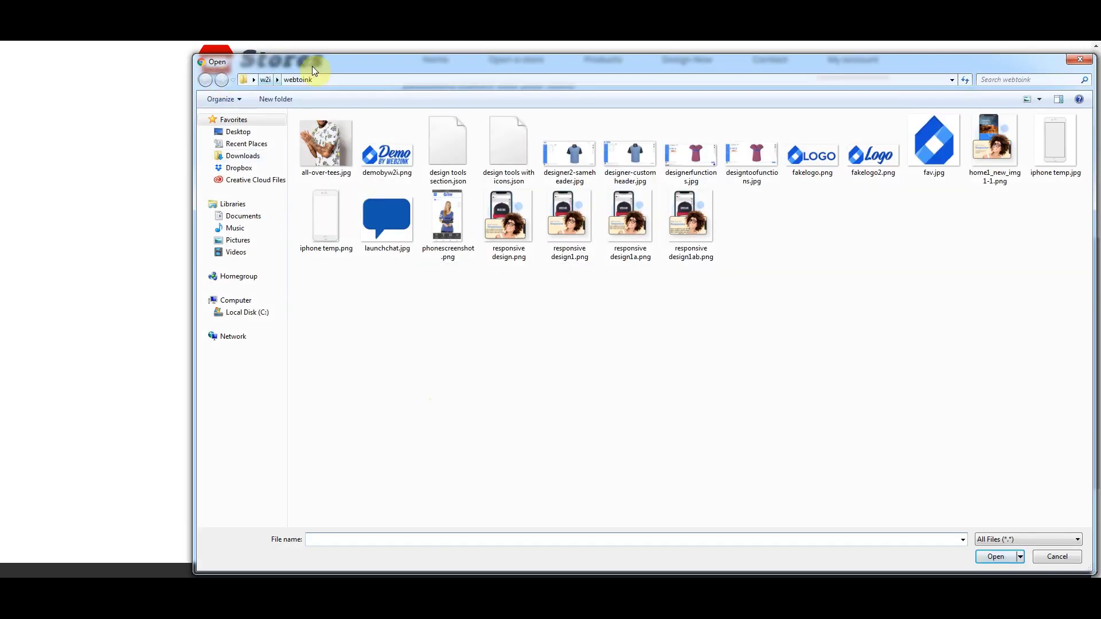
left_click(264, 80)
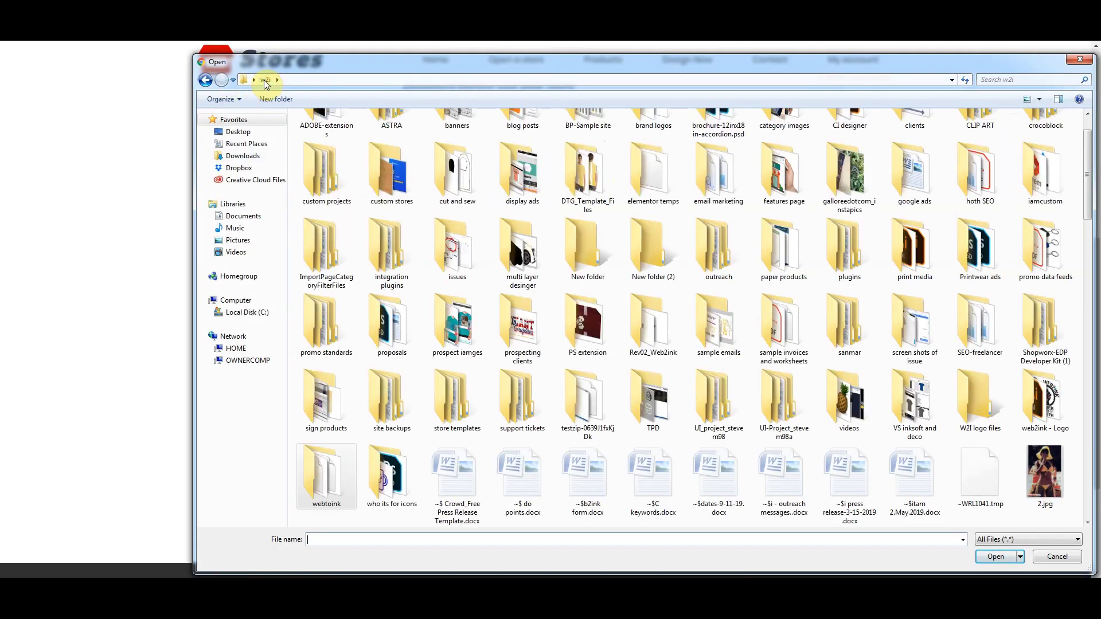
left_click(244, 133)
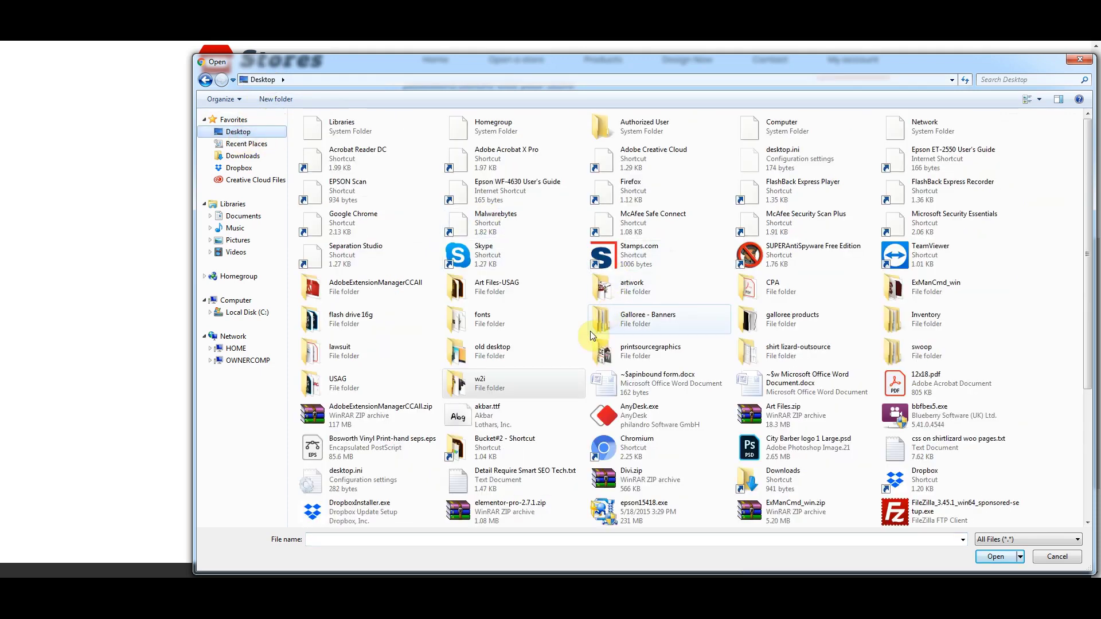
double_click(592, 330)
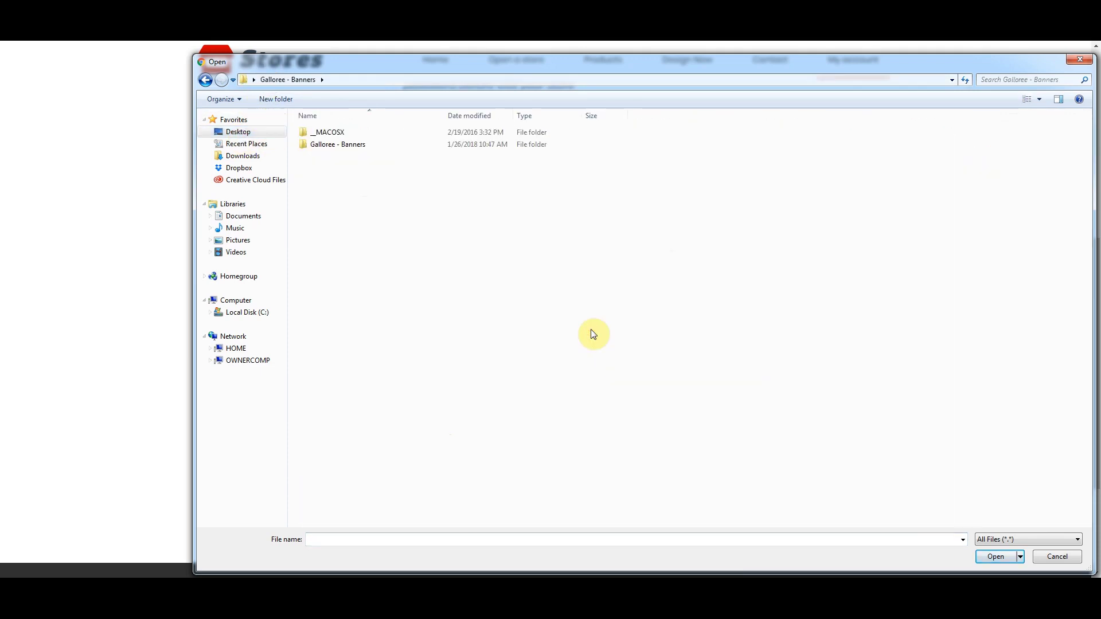
double_click(304, 144)
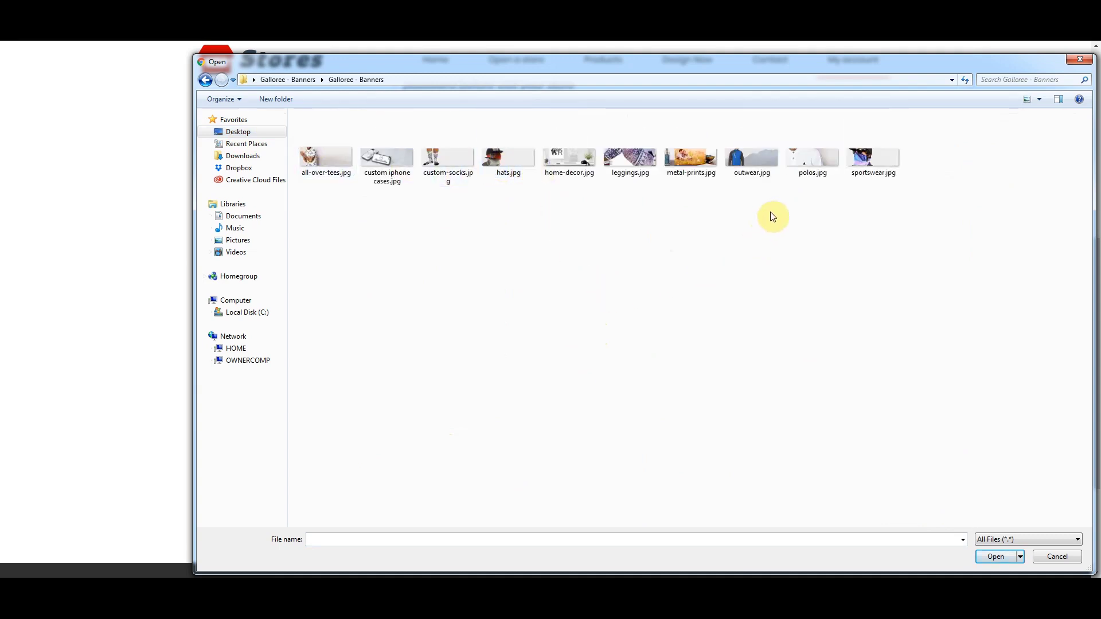
left_click(820, 159)
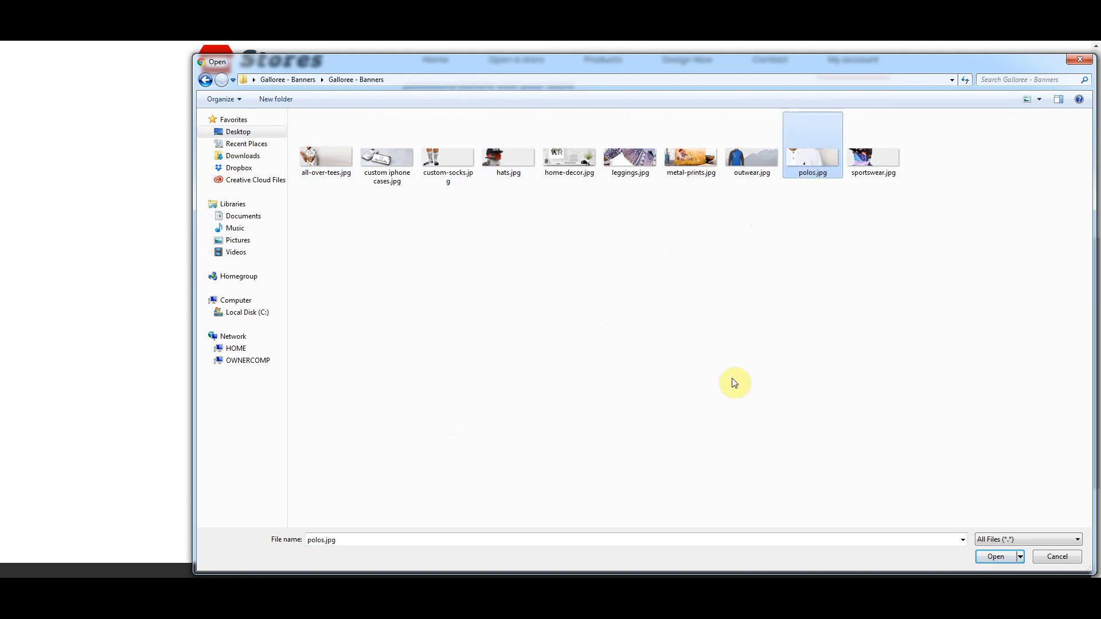
left_click(998, 556)
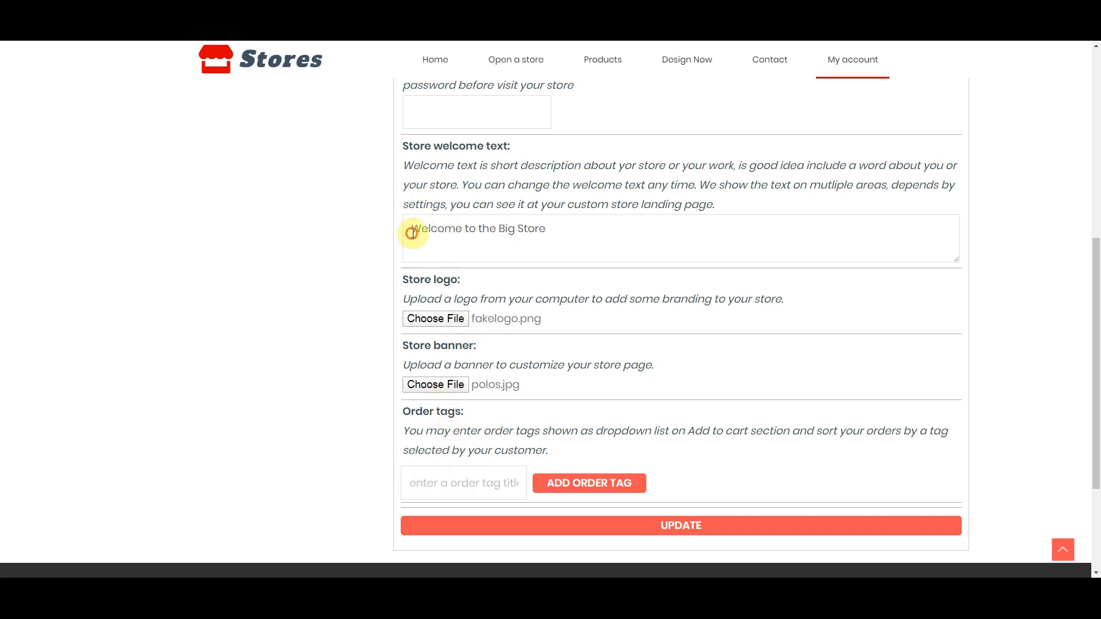
left_click_drag(412, 229, 525, 303)
left_click(473, 319)
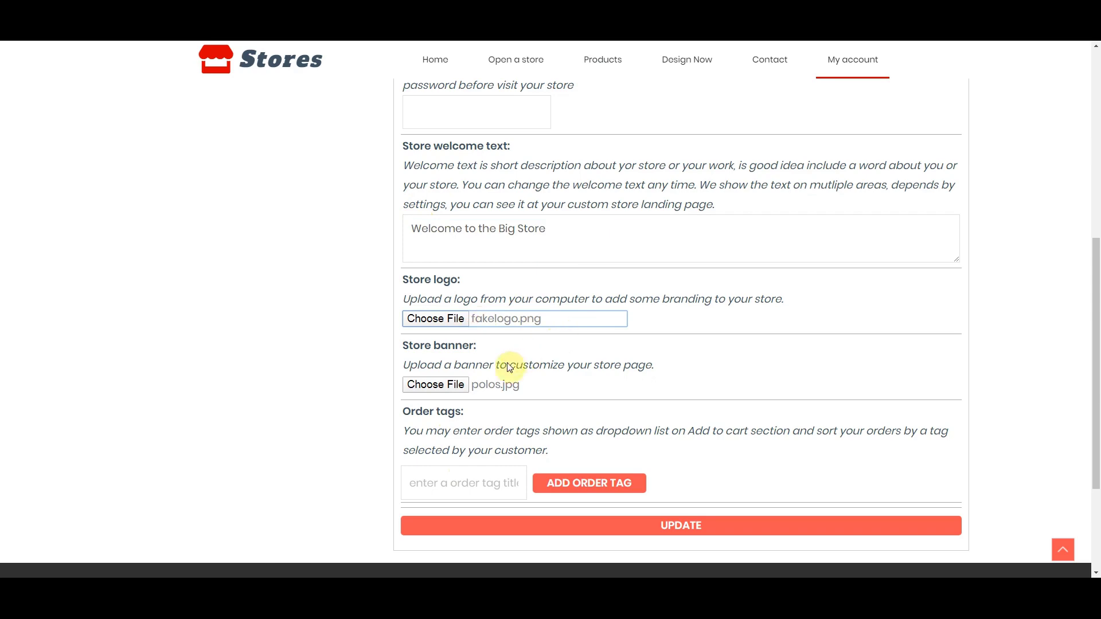
left_click(476, 384)
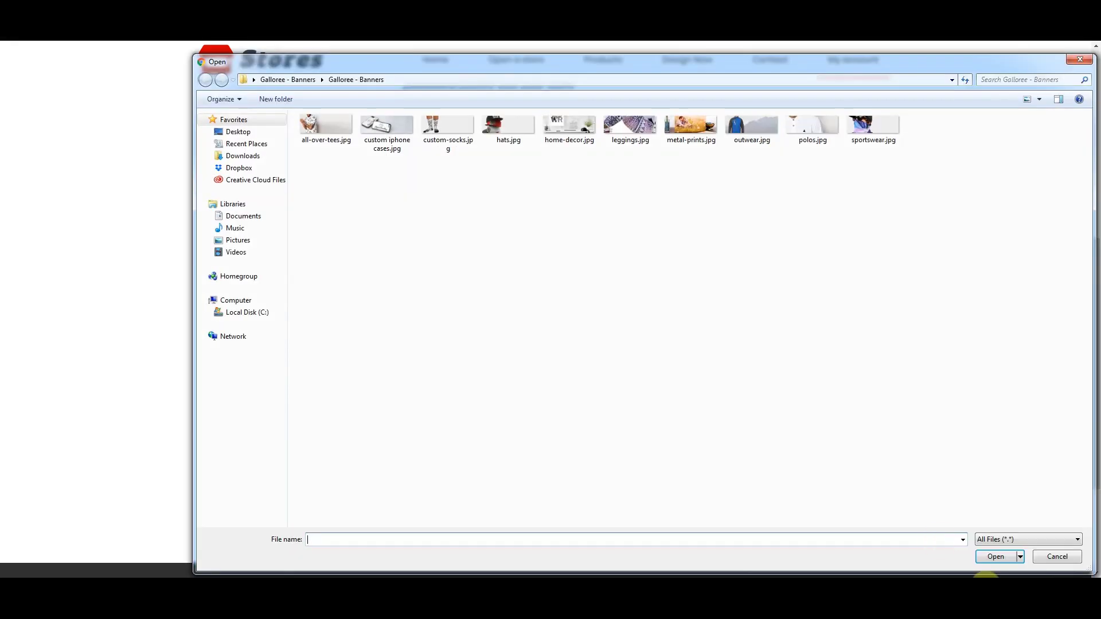
Save the store details with the welcome text and logo, and check both in the storefront header
left_click(1054, 558)
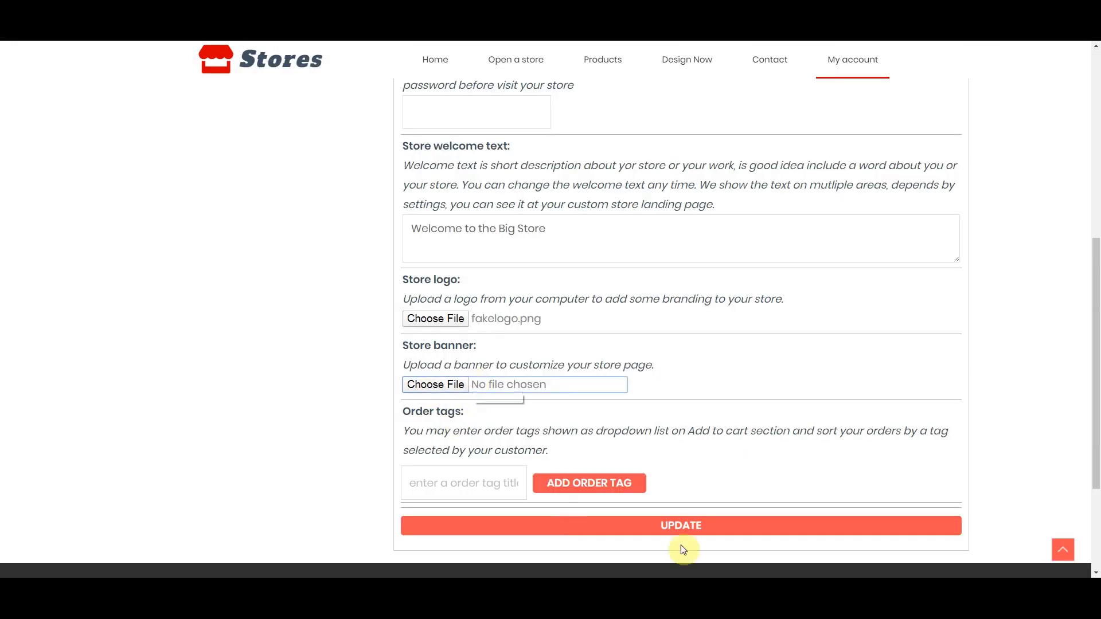
left_click(687, 533)
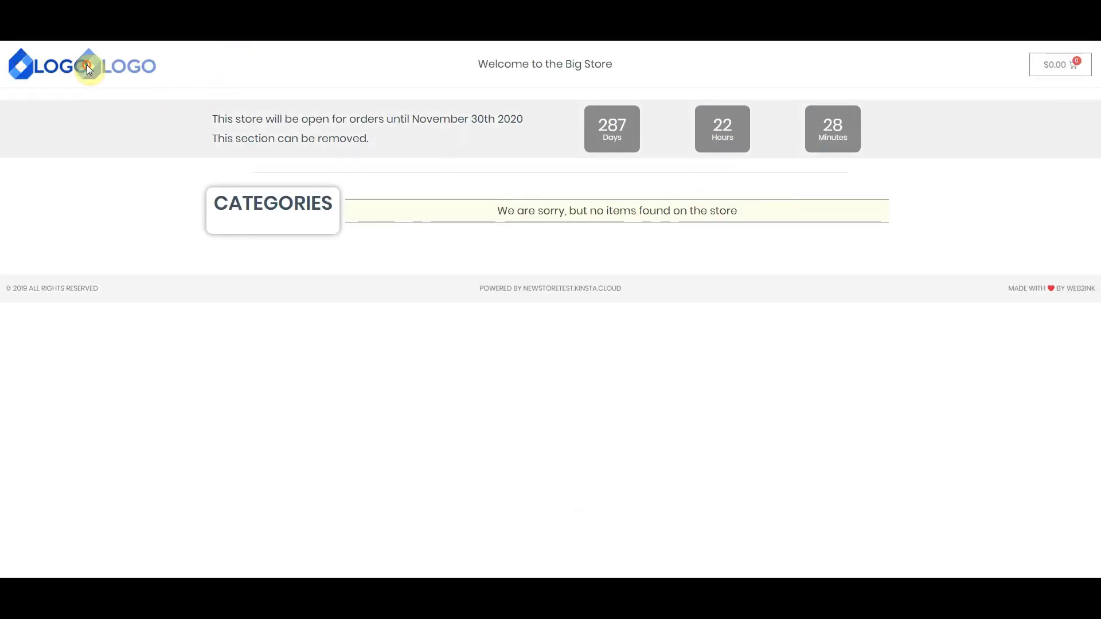
left_click_drag(480, 62, 633, 69)
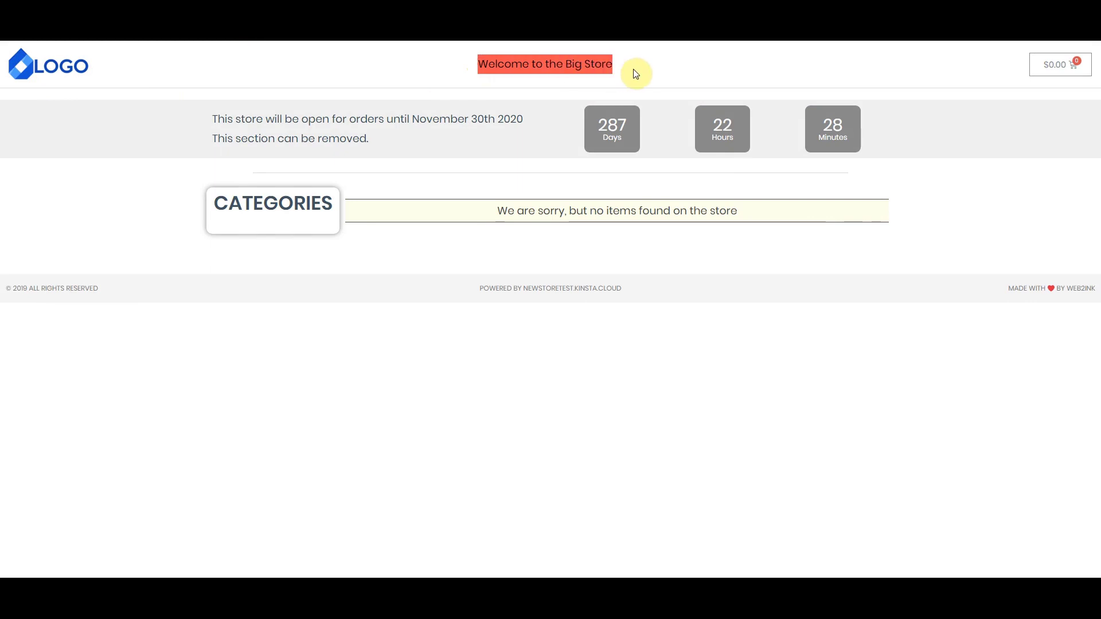
left_click(633, 69)
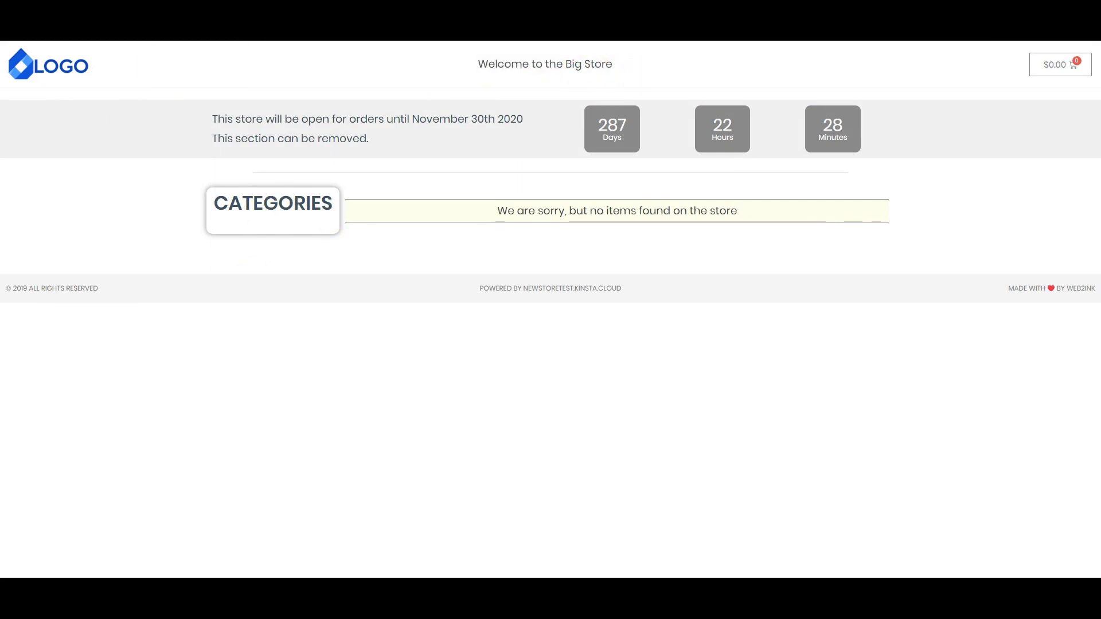
Choose polos.jpg as the store banner in the store settings and save the store details
key("ctrl+shift+Tab")
scroll(500, 218, "down", 5)
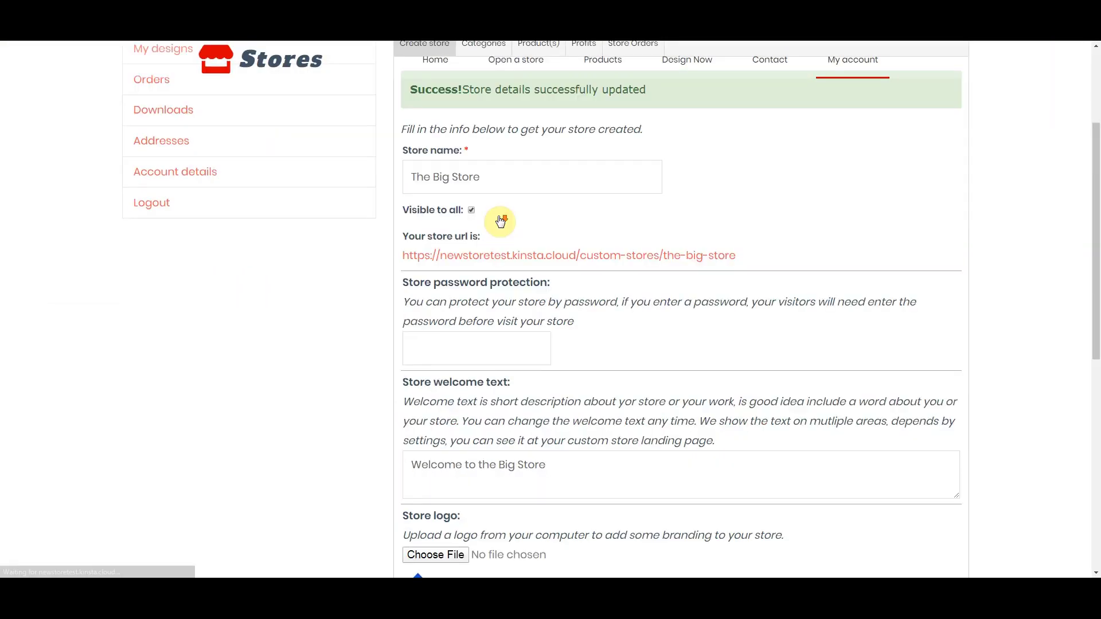
scroll(500, 217, "down", 5)
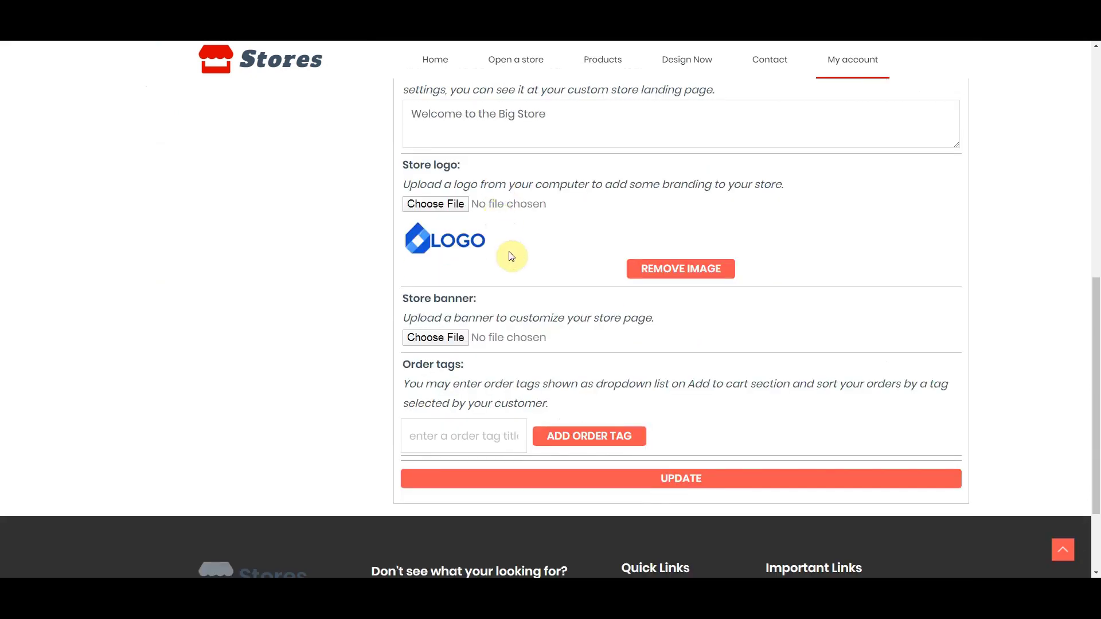
left_click(432, 339)
left_click(814, 132)
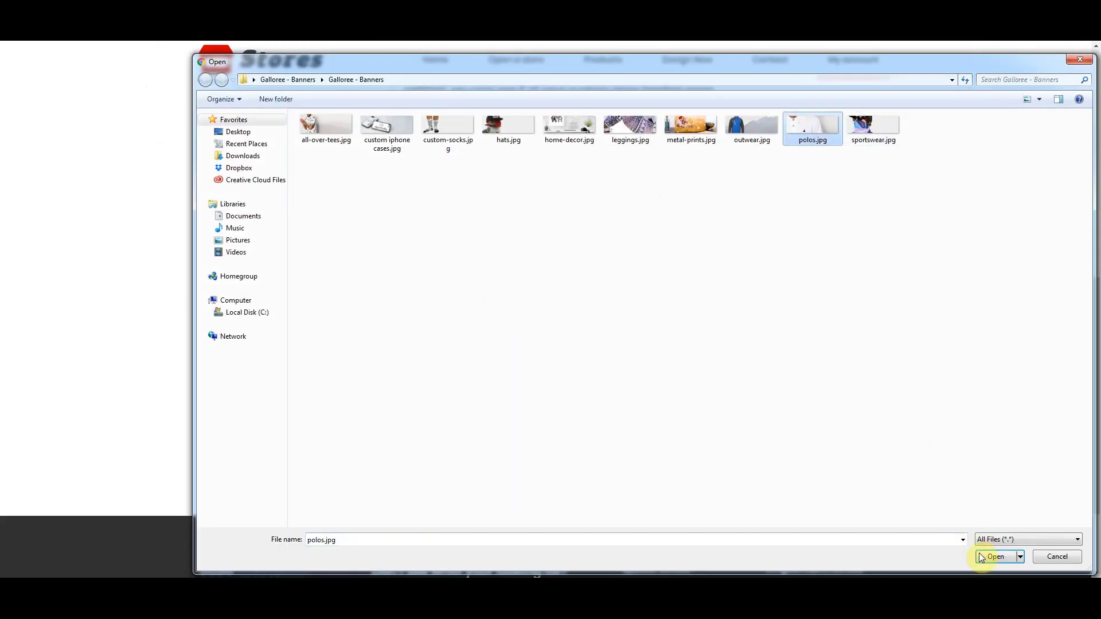
left_click(994, 556)
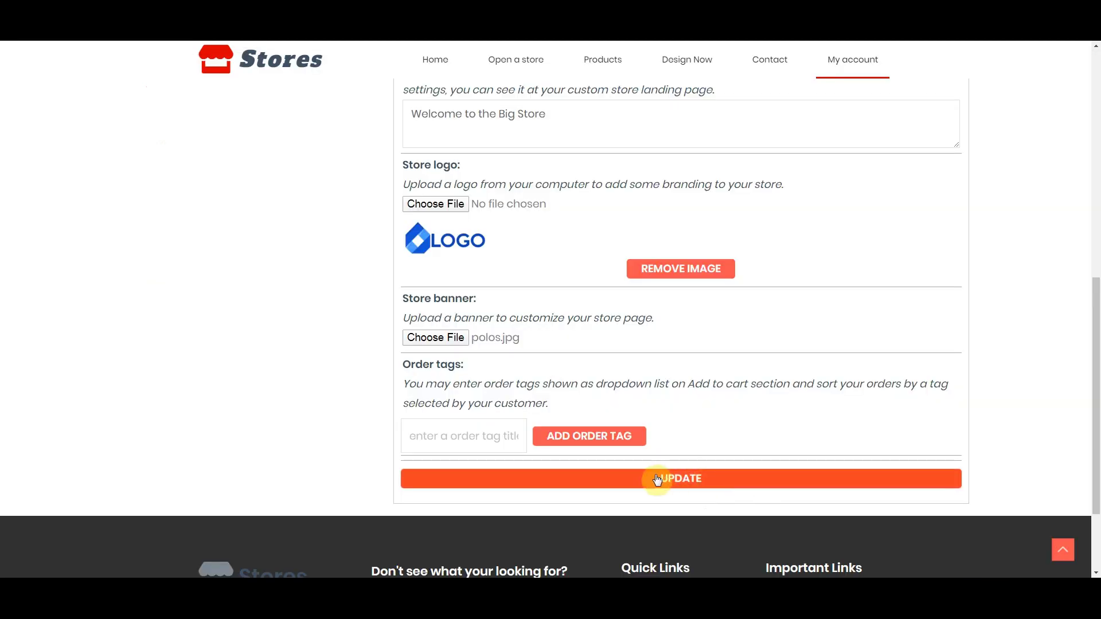
left_click(658, 479)
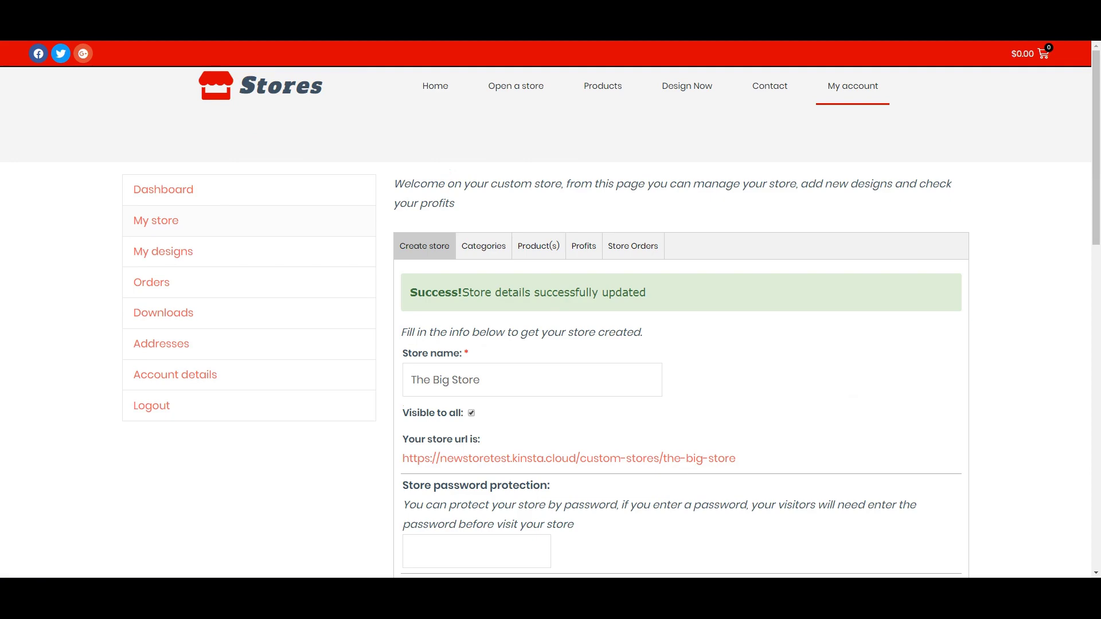
Check the saved banner in the settings, and inspect the refreshed storefront and its shopping cart
scroll(470, 390, "down", 8)
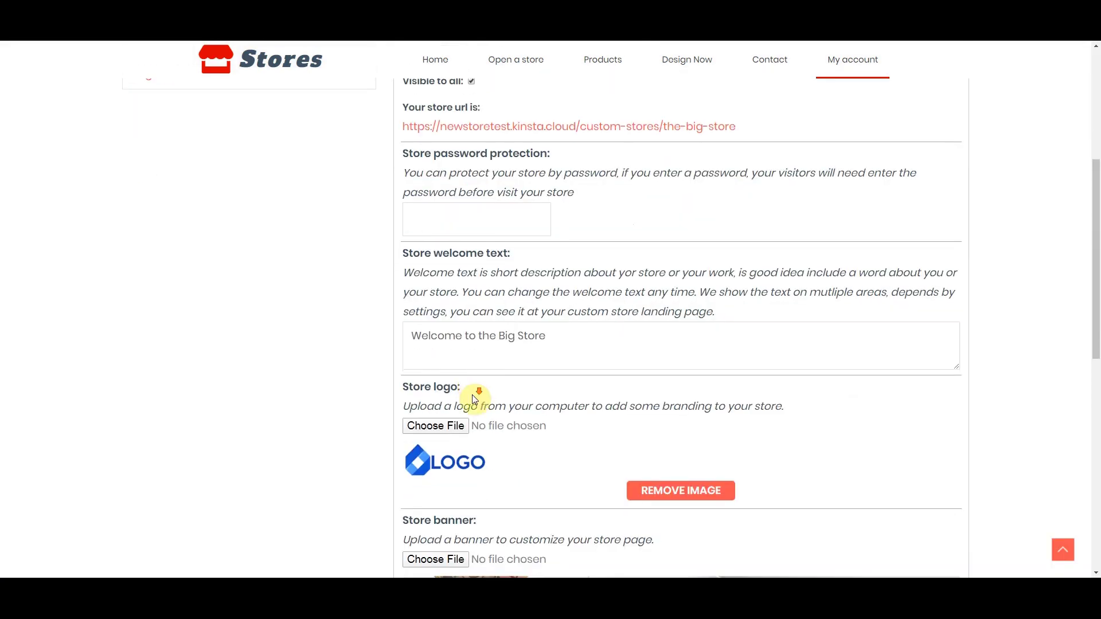
scroll(474, 395, "up", 8)
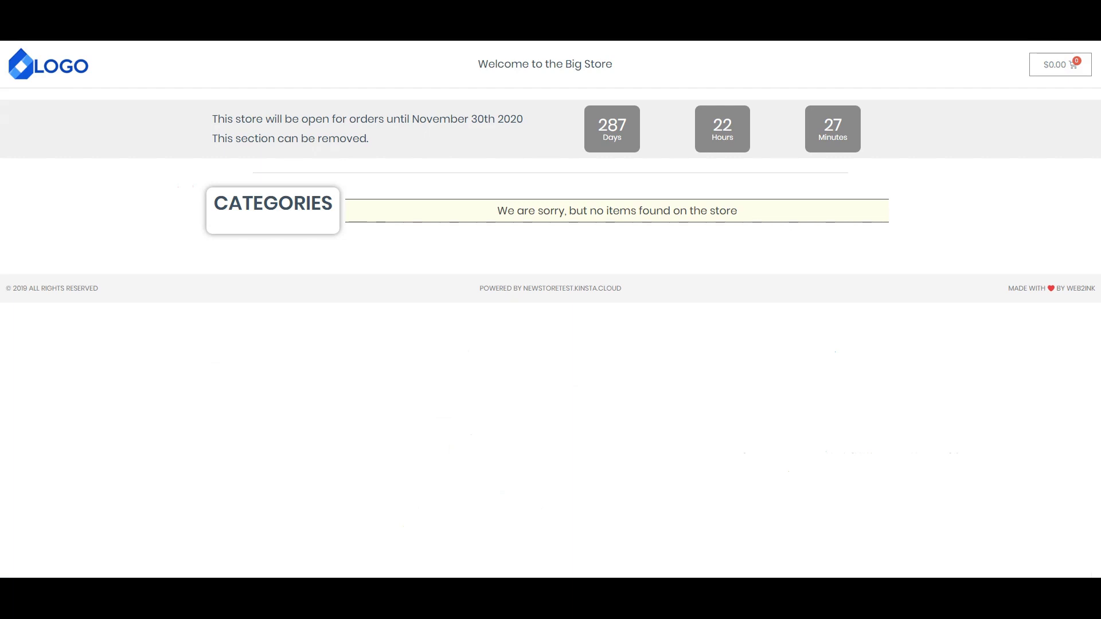
key("F5")
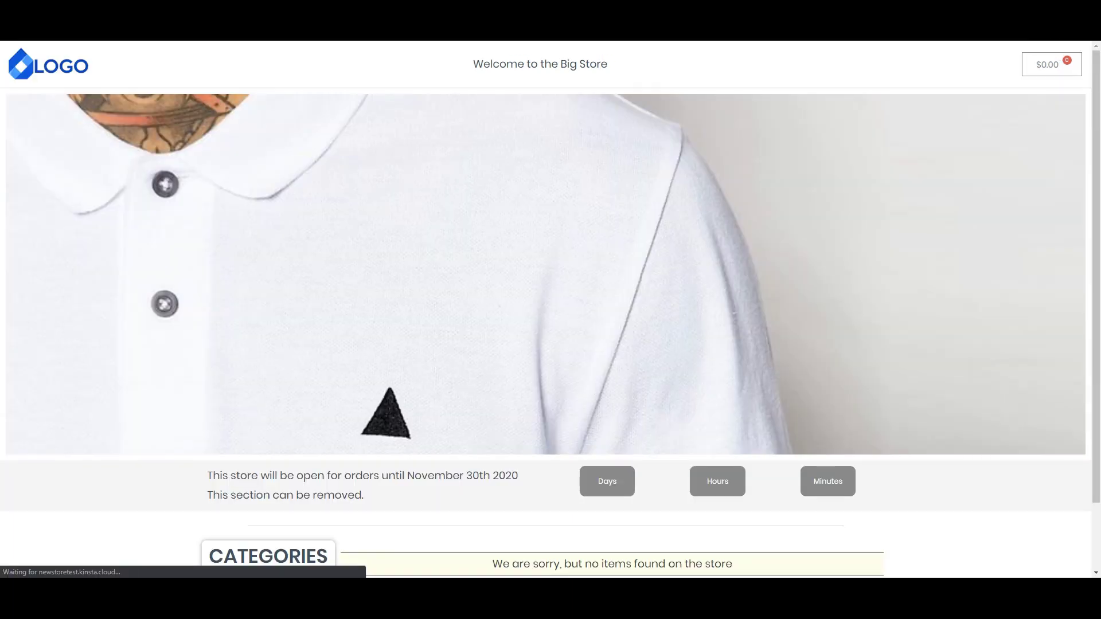
scroll(466, 260, "down", 2)
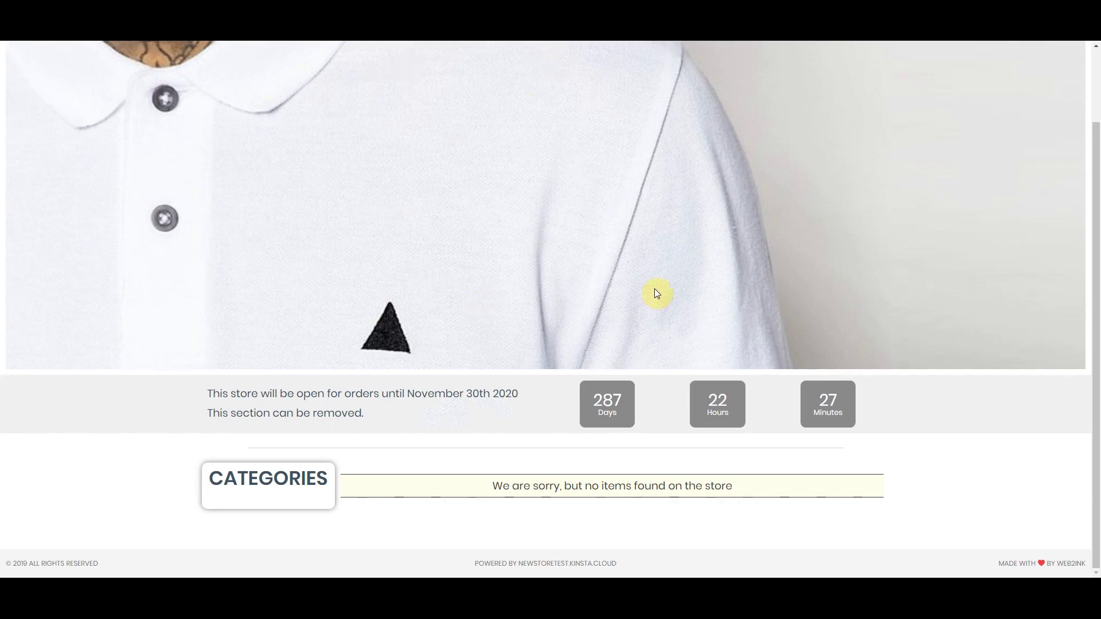
scroll(785, 445, "up", 2)
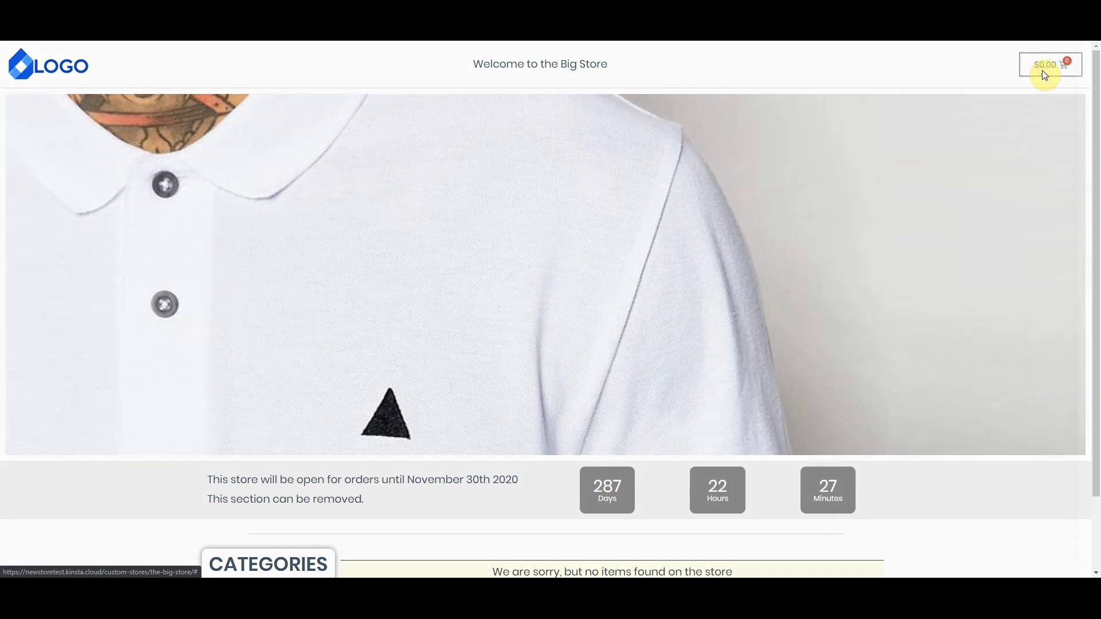
left_click(1072, 68)
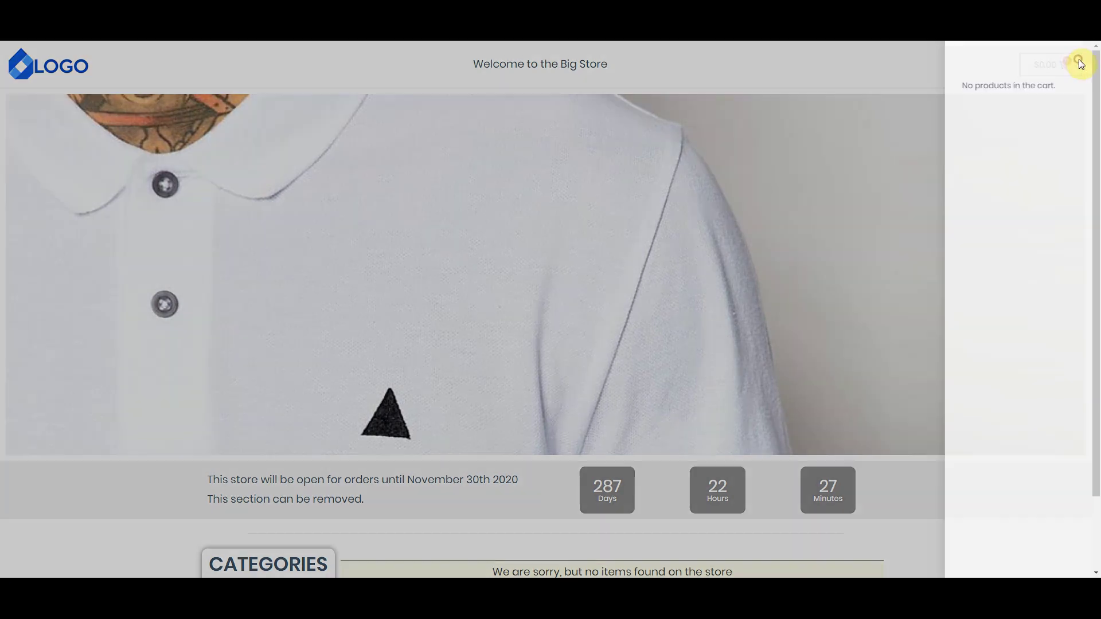
left_click(465, 251)
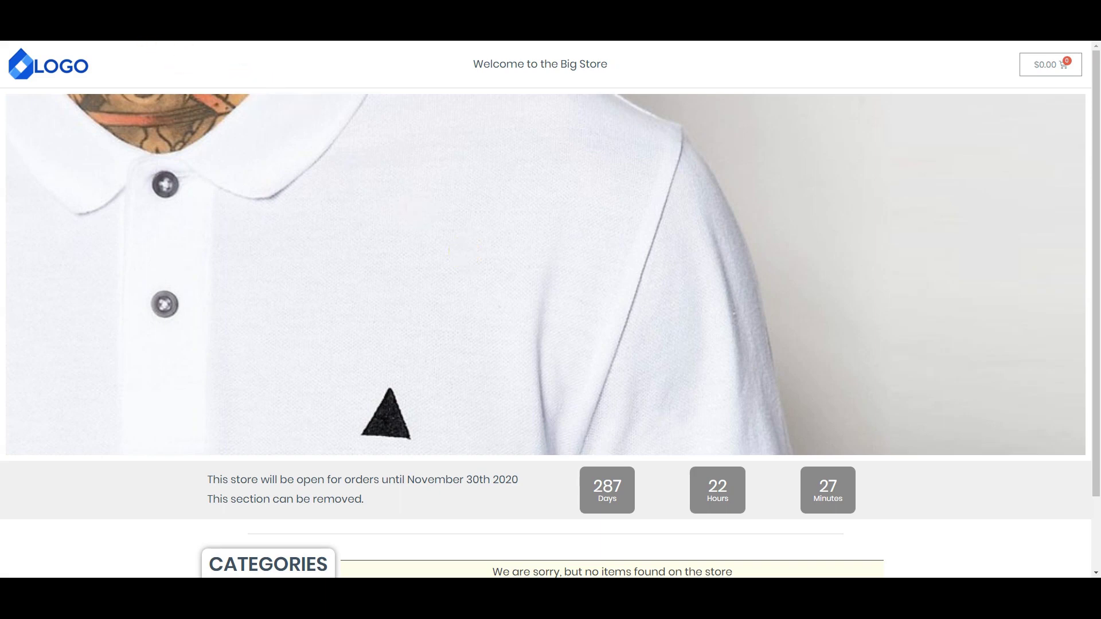
Create an enabled store category named Tees with no parent
left_click(79, 9)
scroll(552, 367, "down", 3)
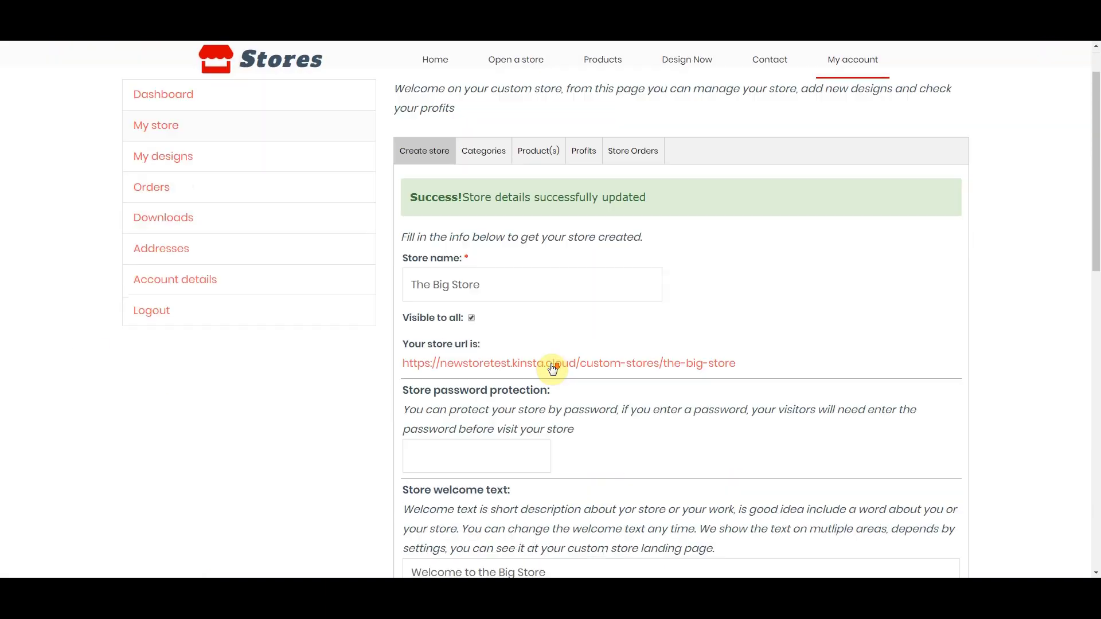
scroll(552, 367, "up", 1)
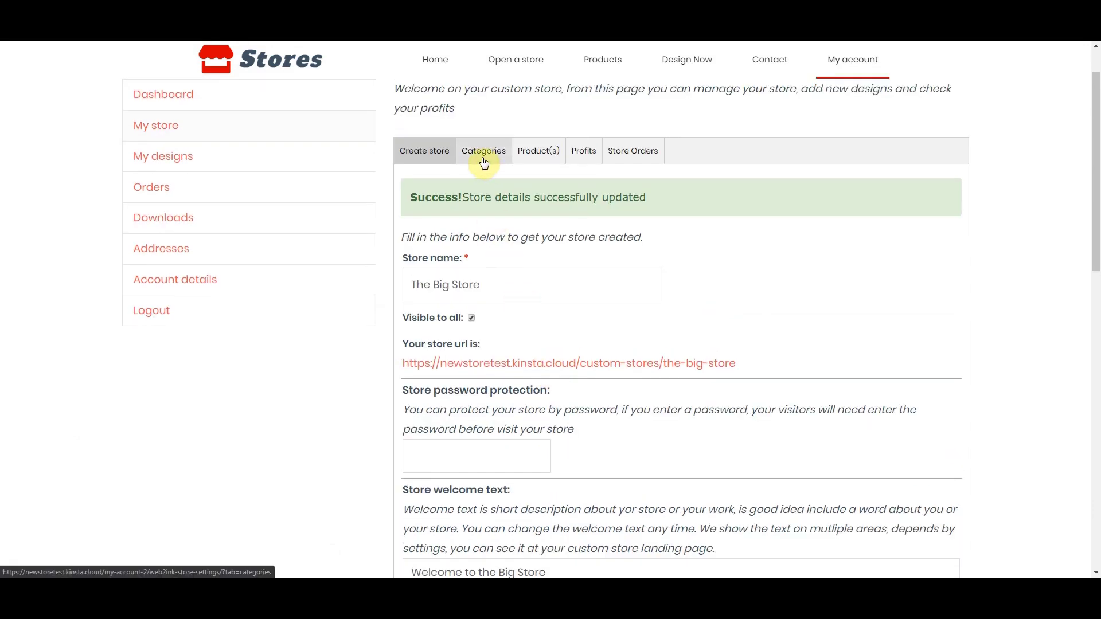
left_click(484, 163)
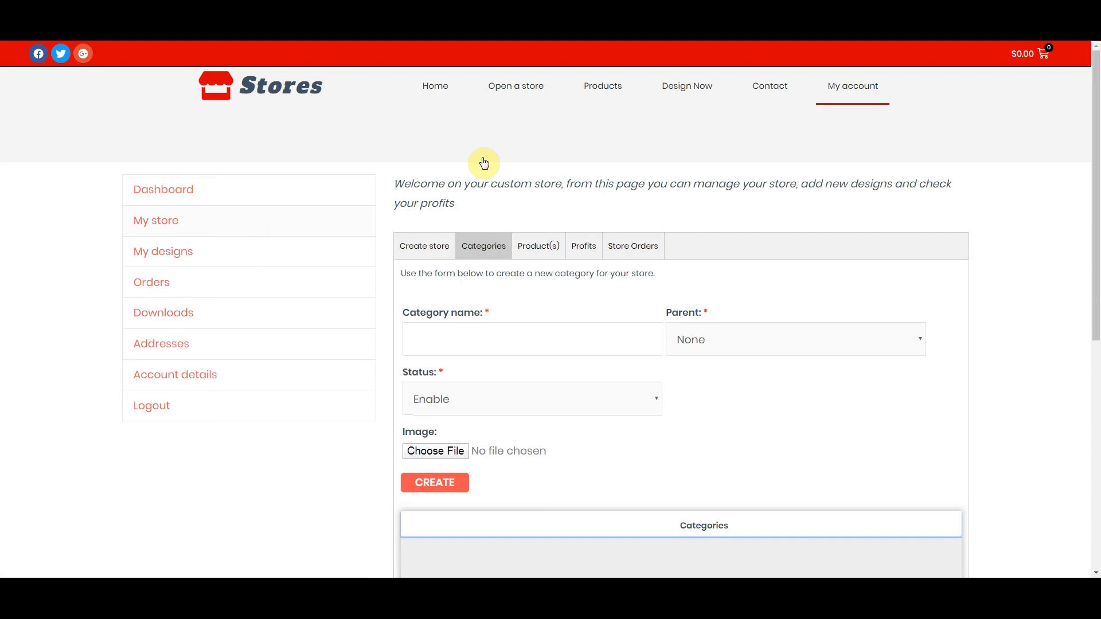
left_click(477, 337)
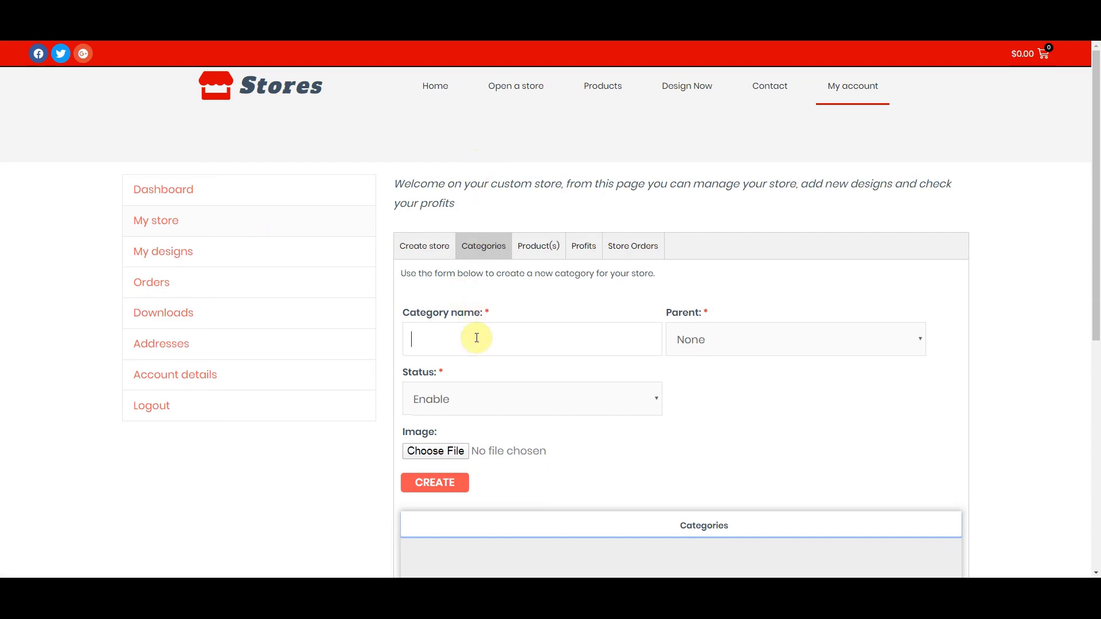
type("Tees")
left_click(446, 484)
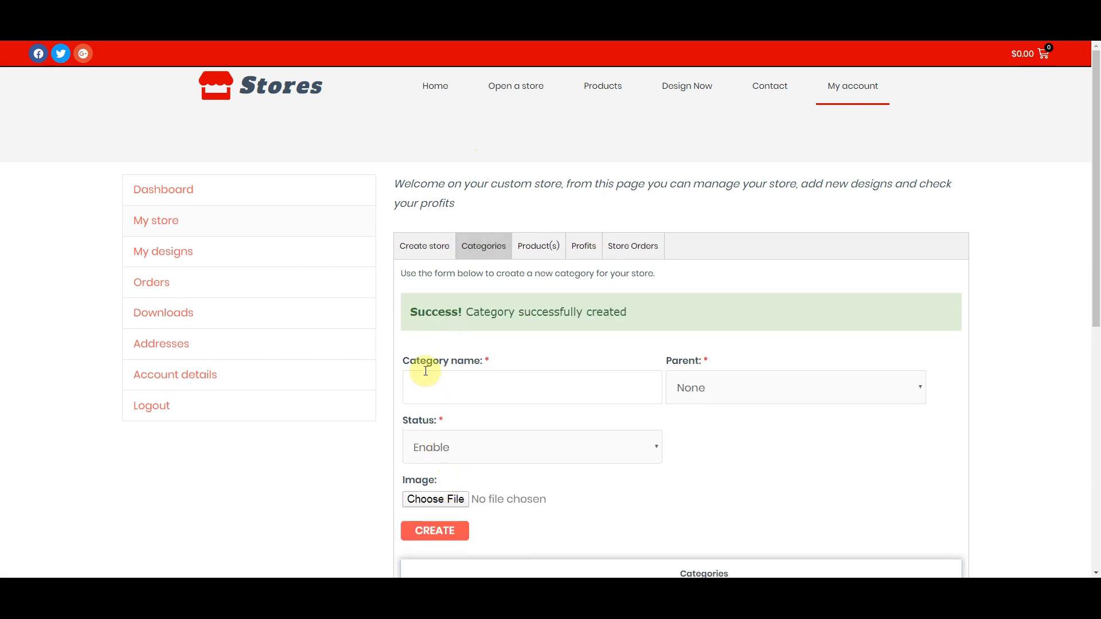
Create a category named Mens Tees with Tees as its parent
left_click(434, 390)
type("Mens Tees")
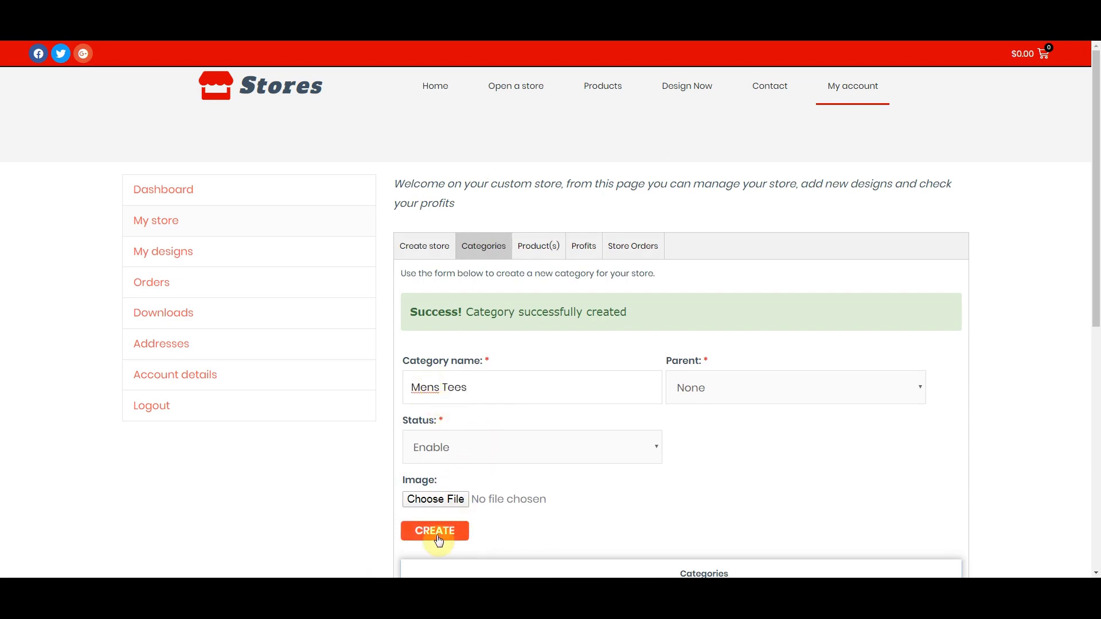
scroll(574, 498, "down", 2)
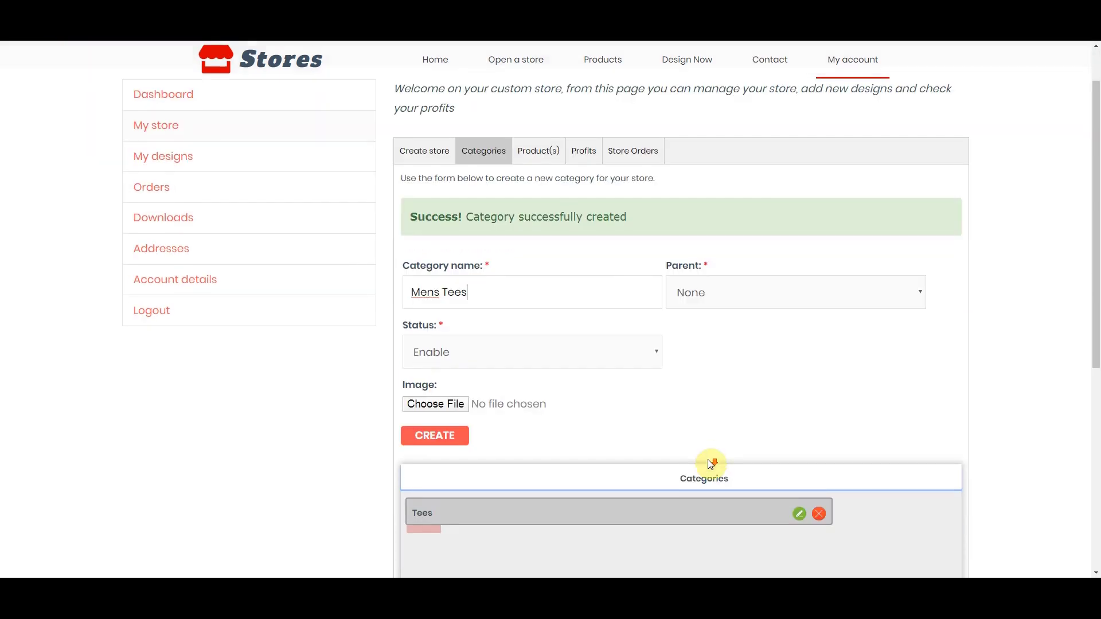
left_click(736, 300)
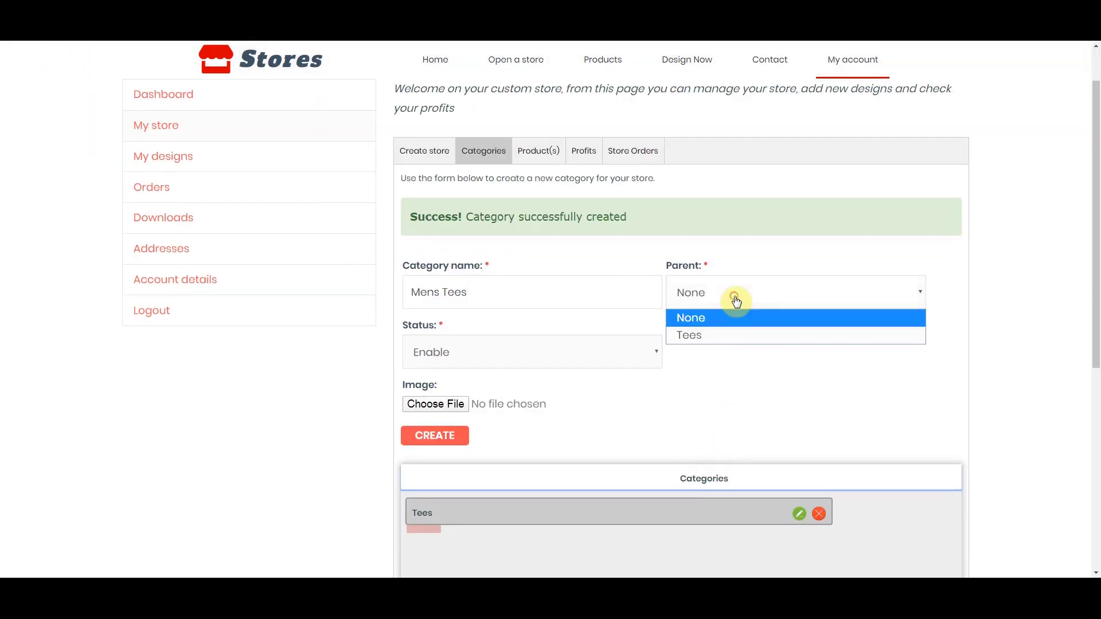
left_click(704, 336)
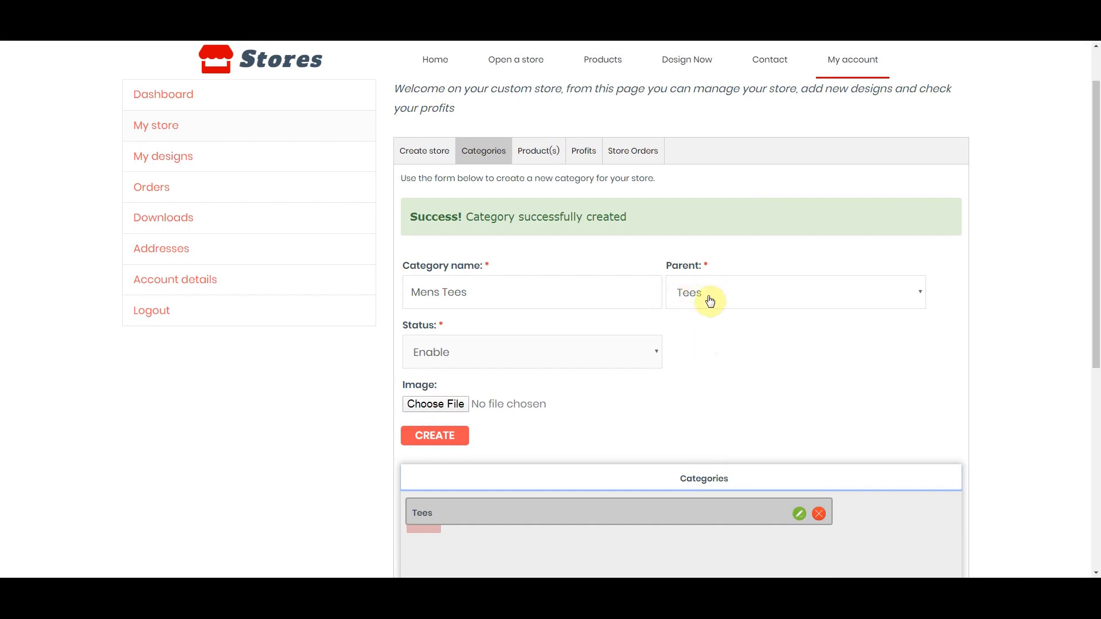
left_click(426, 438)
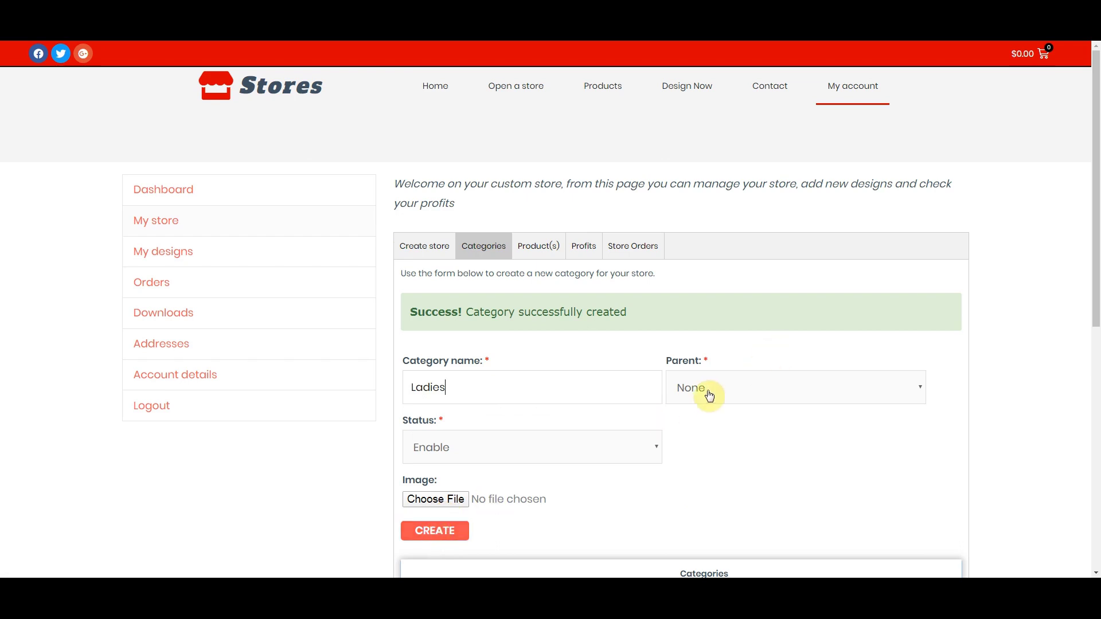
Create four more categories without a parent: Ladies, Youth Tees, Hats and Bags
left_click(431, 536)
left_click(424, 392)
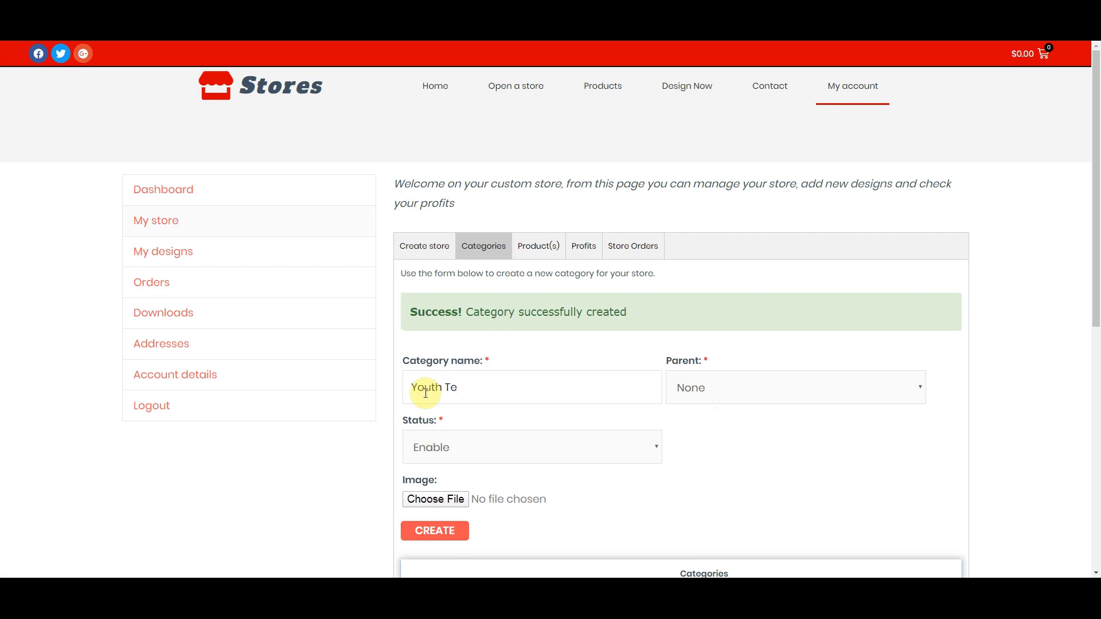
left_click(433, 532)
left_click(431, 385)
left_click(430, 531)
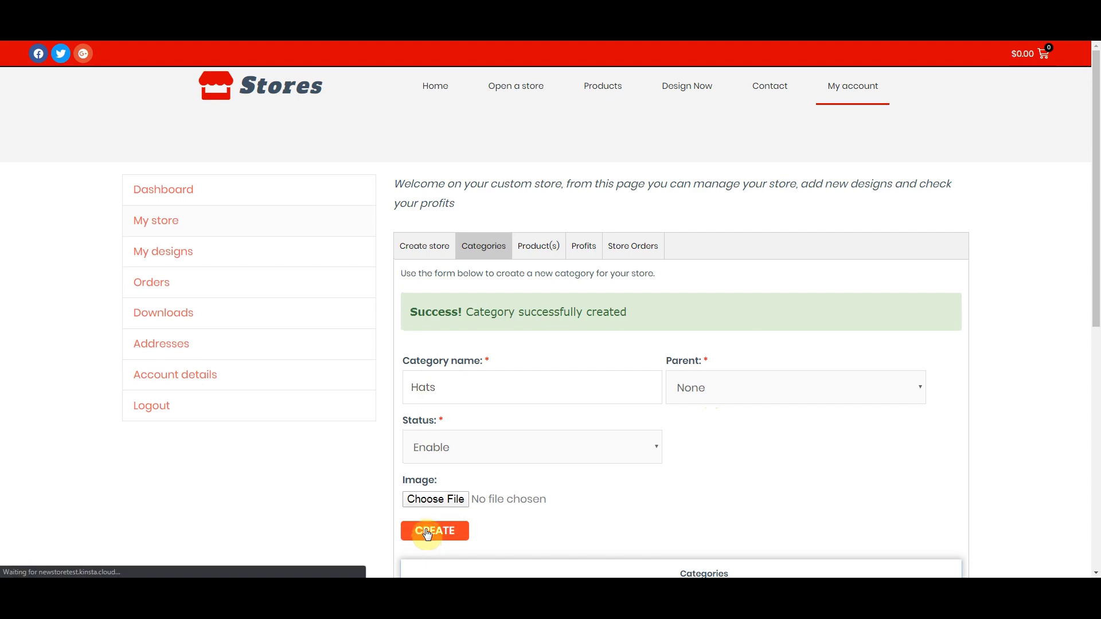
left_click(433, 391)
type("Bags")
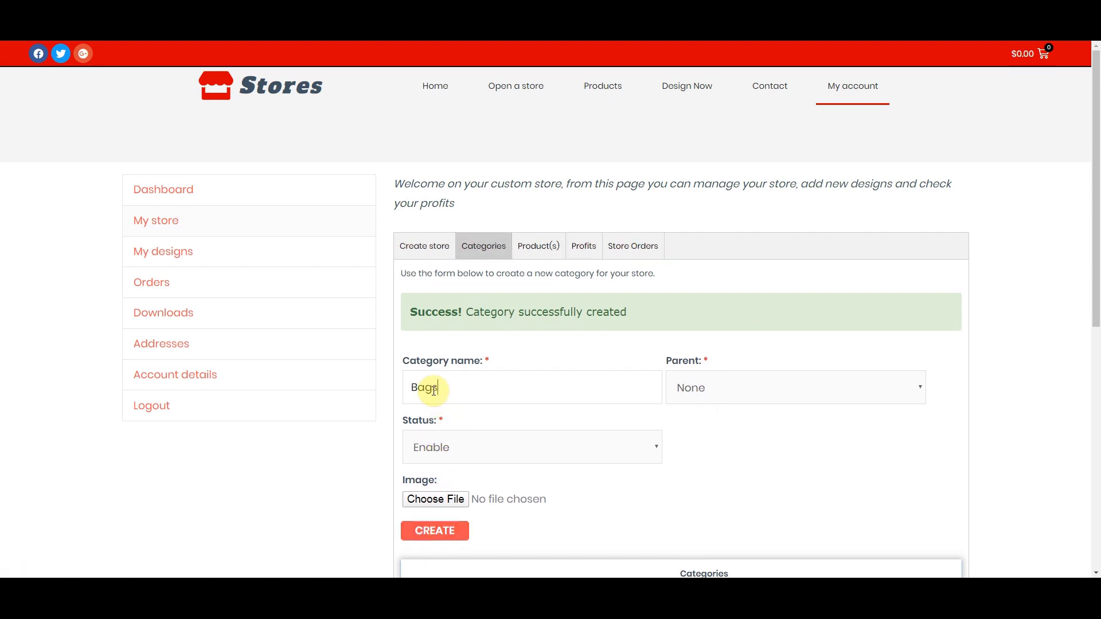
left_click(440, 537)
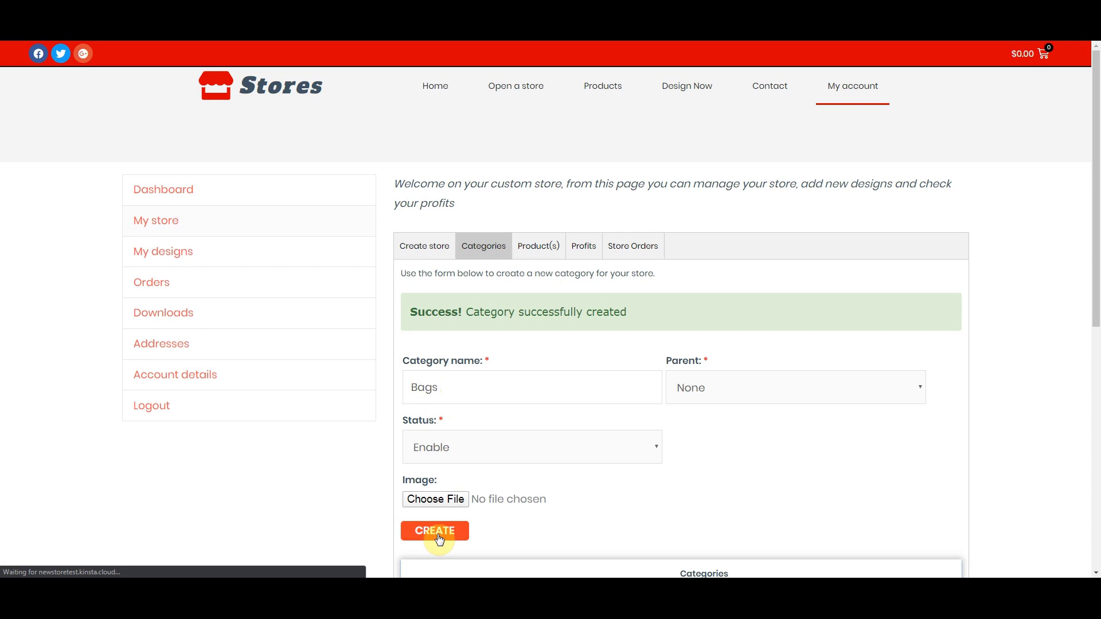
Nest the Ladies and Youth Tees categories under Tees in the category tree, with Youth Tees as the first subcategory
scroll(549, 414, "down", 6)
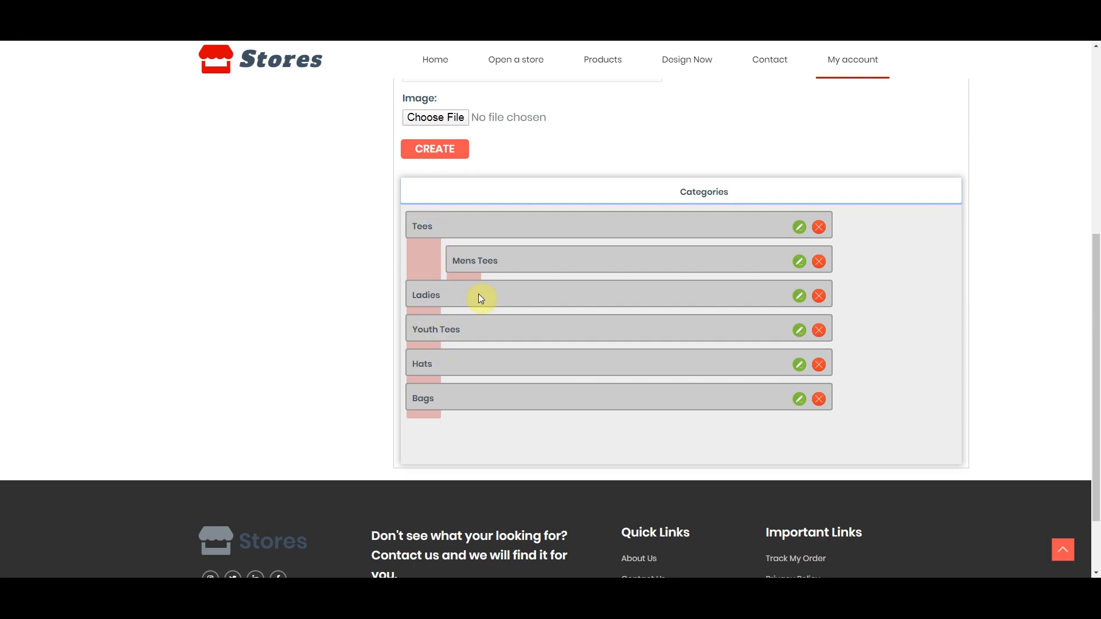
left_click_drag(480, 295, 518, 261)
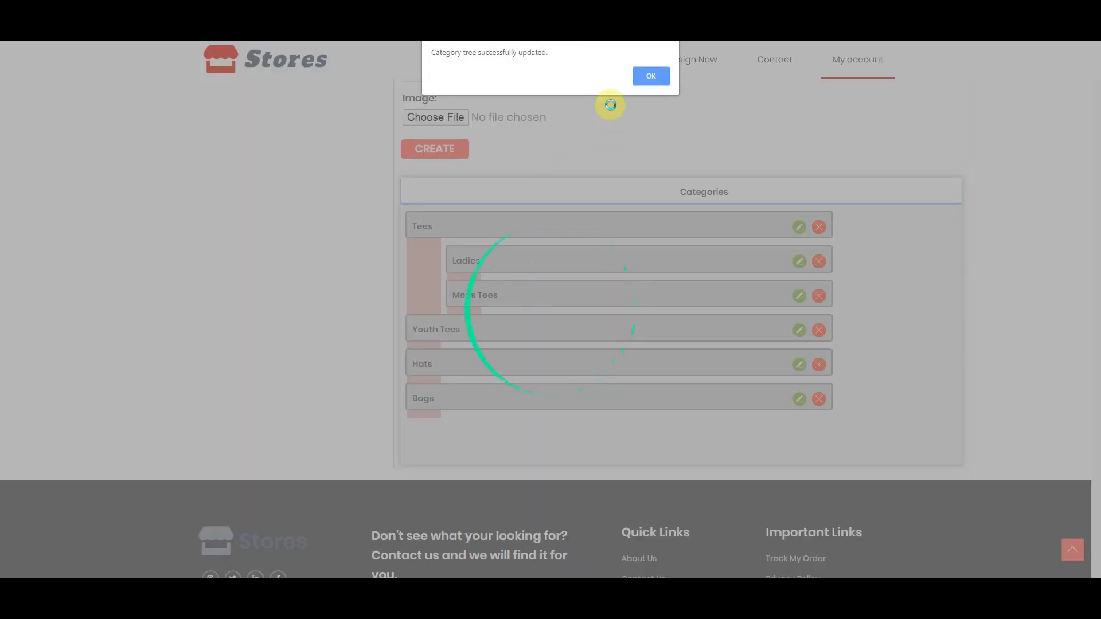
left_click(651, 76)
left_click_drag(514, 327, 528, 253)
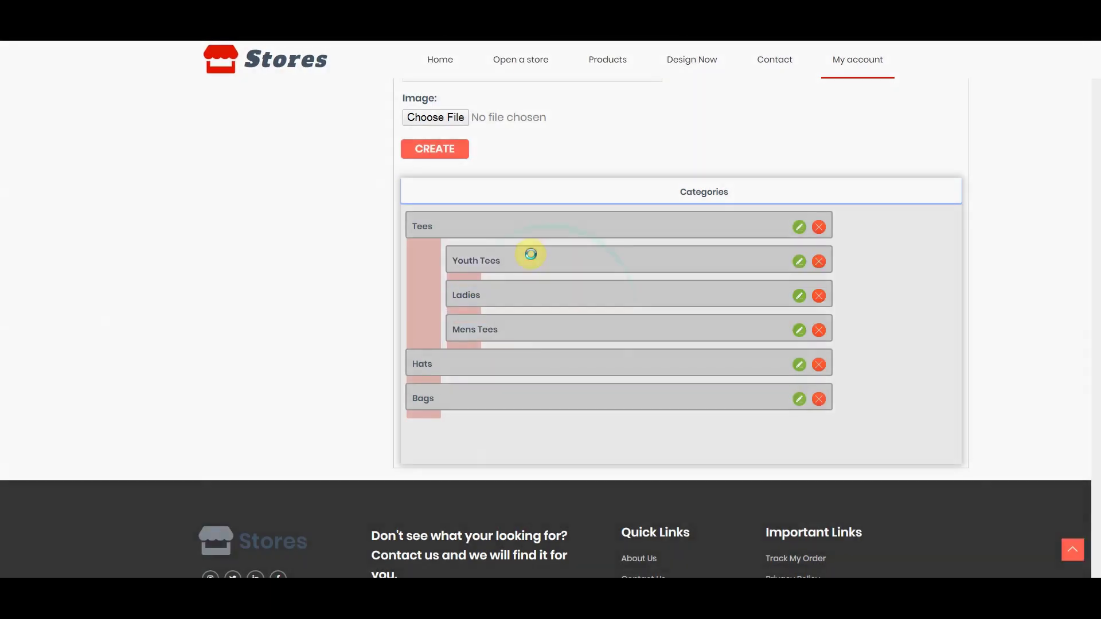
left_click(651, 76)
Move Mens Tees to the start of the subcategories under Tees and back to the end of that group
left_click_drag(555, 328, 553, 246)
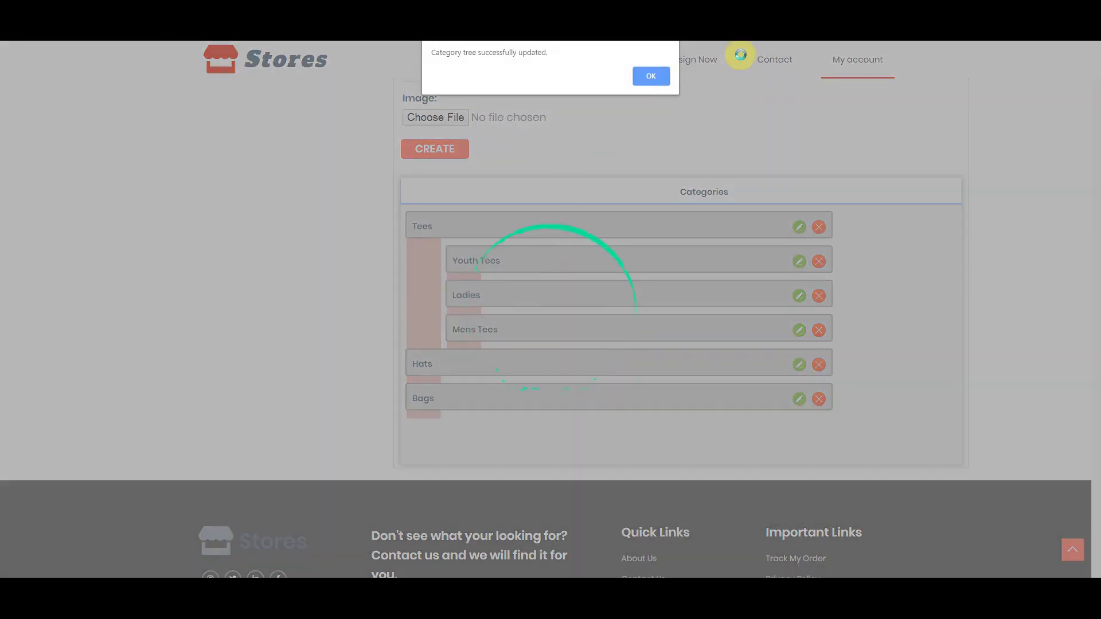
left_click(646, 77)
left_click_drag(545, 261, 545, 362)
left_click(652, 76)
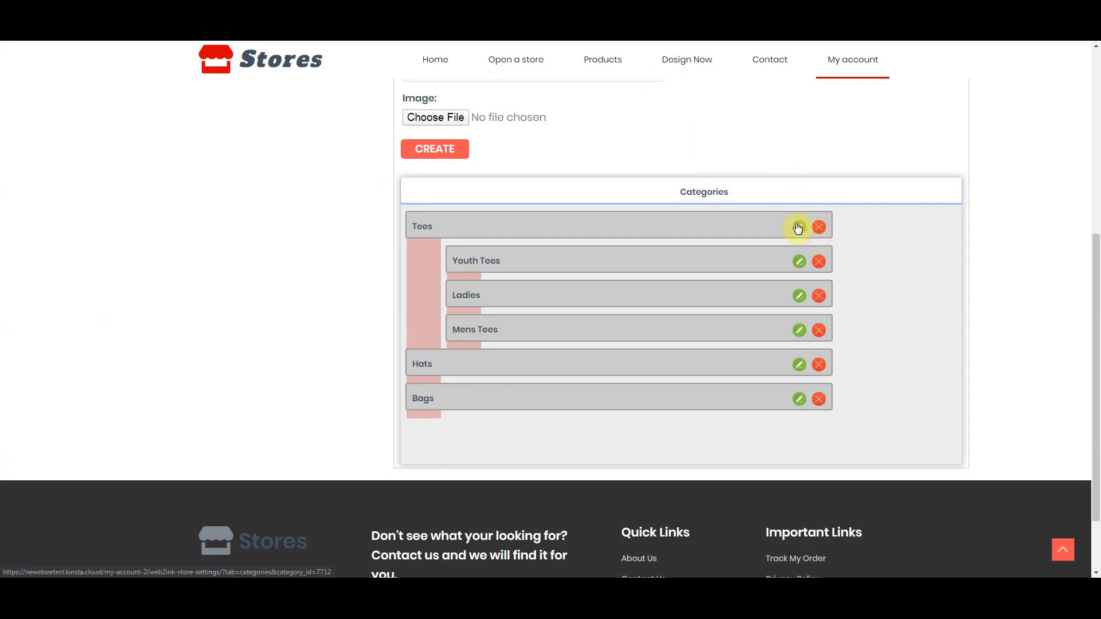
Open the Youth Tees category for editing and review its name, parent and status alongside the category tree
left_click(798, 263)
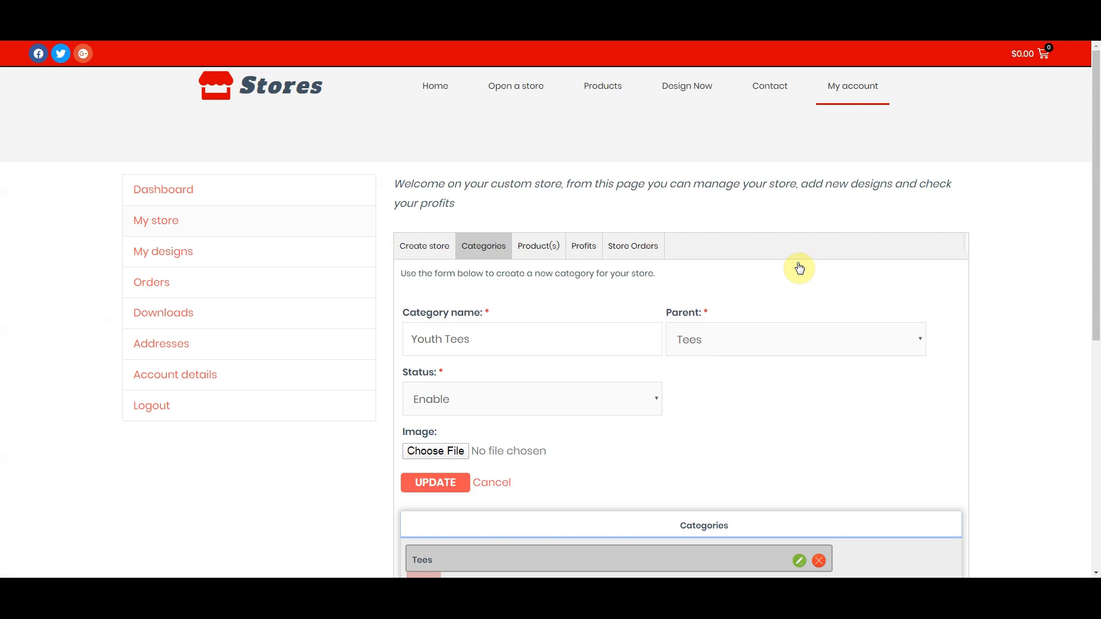
scroll(737, 457, "down", 5)
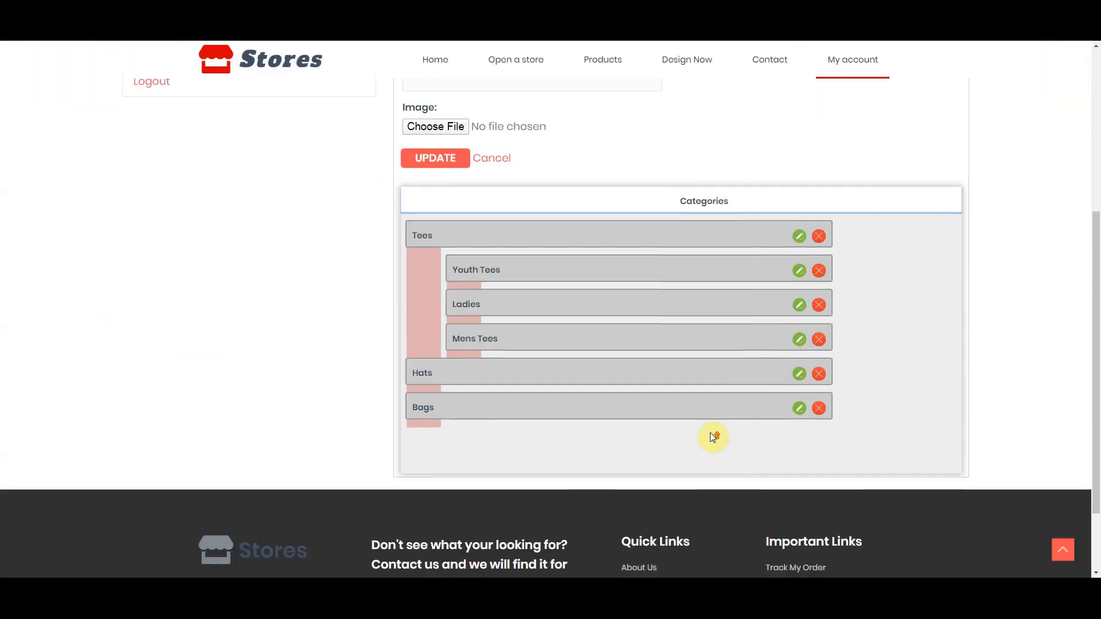
scroll(712, 437, "up", 5)
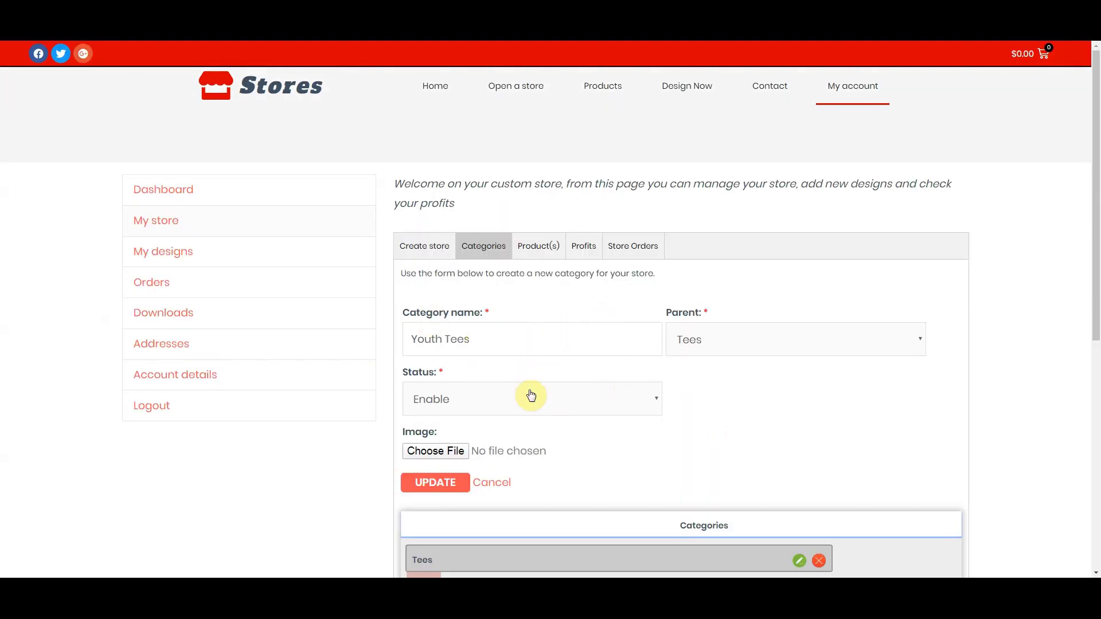
scroll(586, 343, "down", 1)
scroll(586, 342, "down", 4)
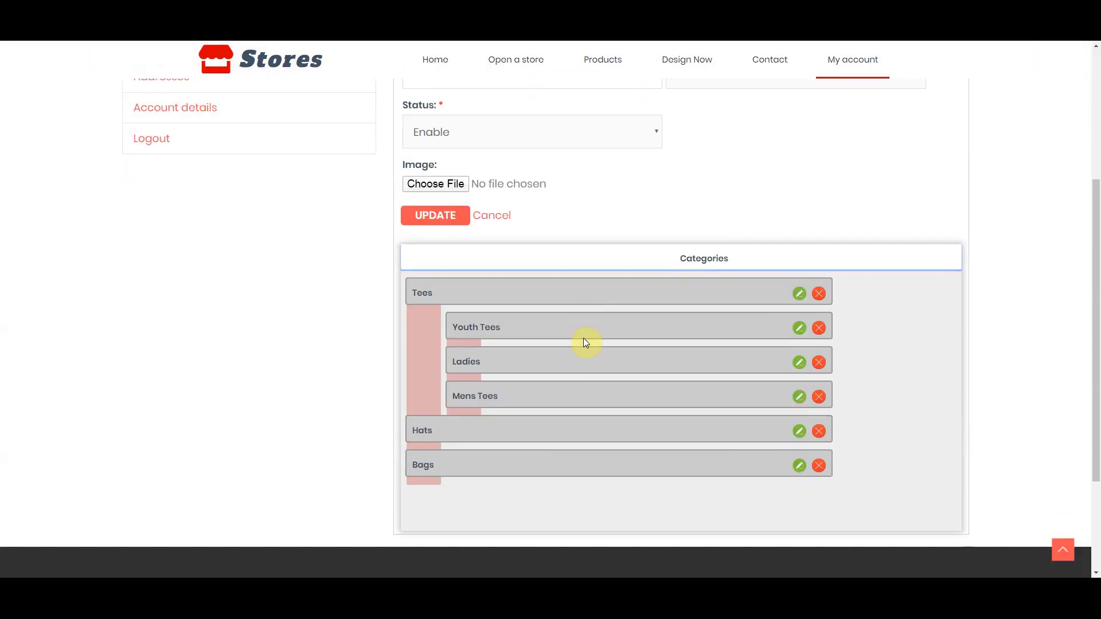
scroll(570, 411, "up", 5)
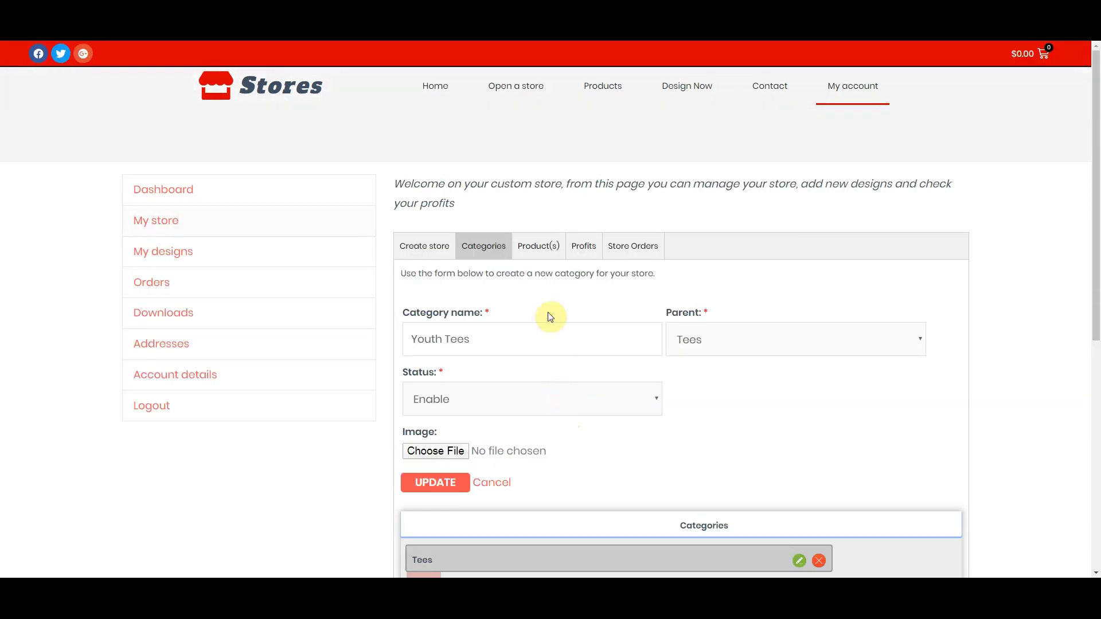
Start a new store product and choose the Hudson Trucker Cap from the Caps category
left_click(535, 246)
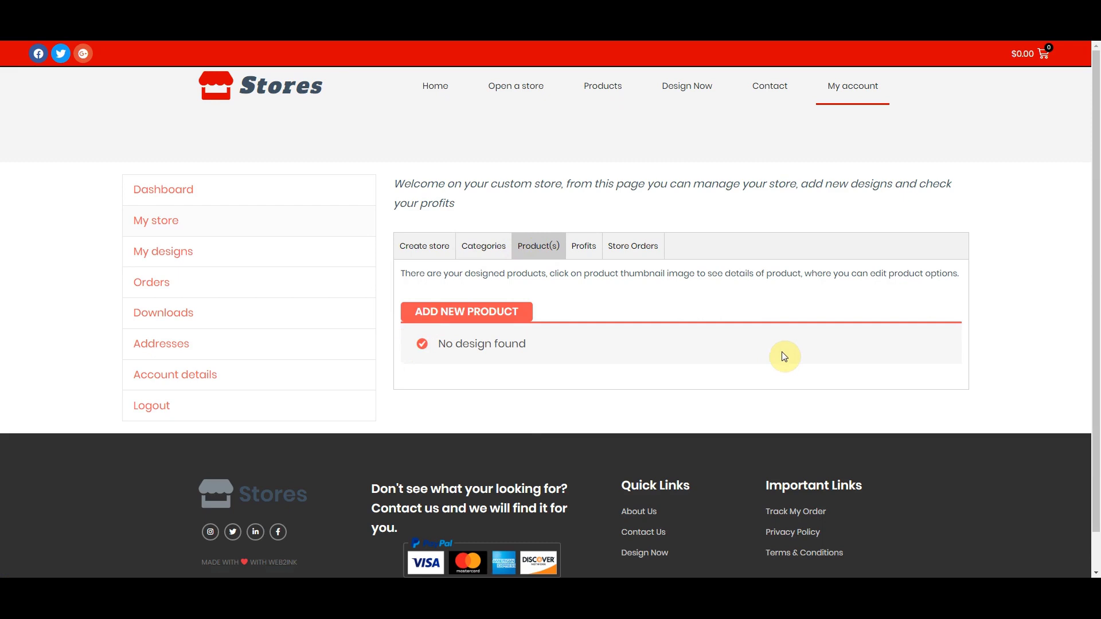
left_click(457, 316)
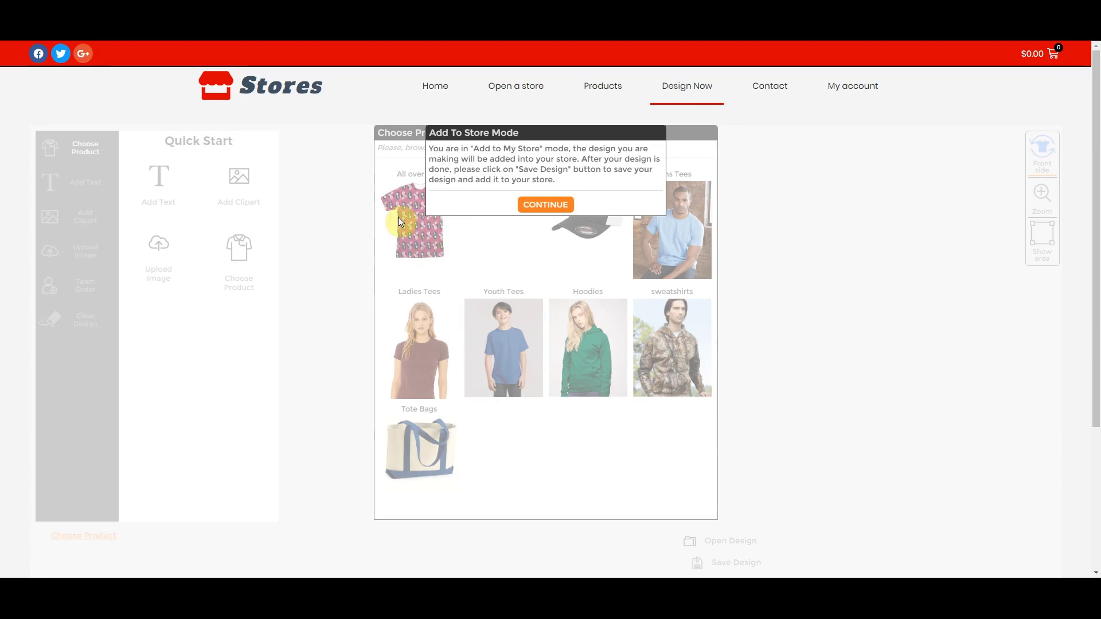
left_click(539, 208)
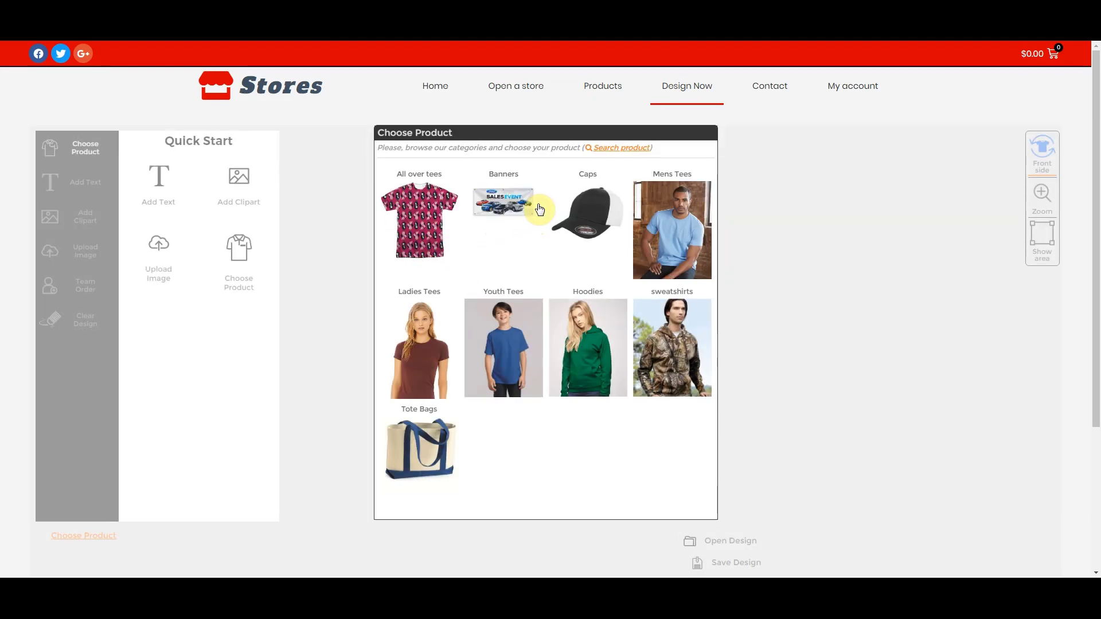
left_click(597, 207)
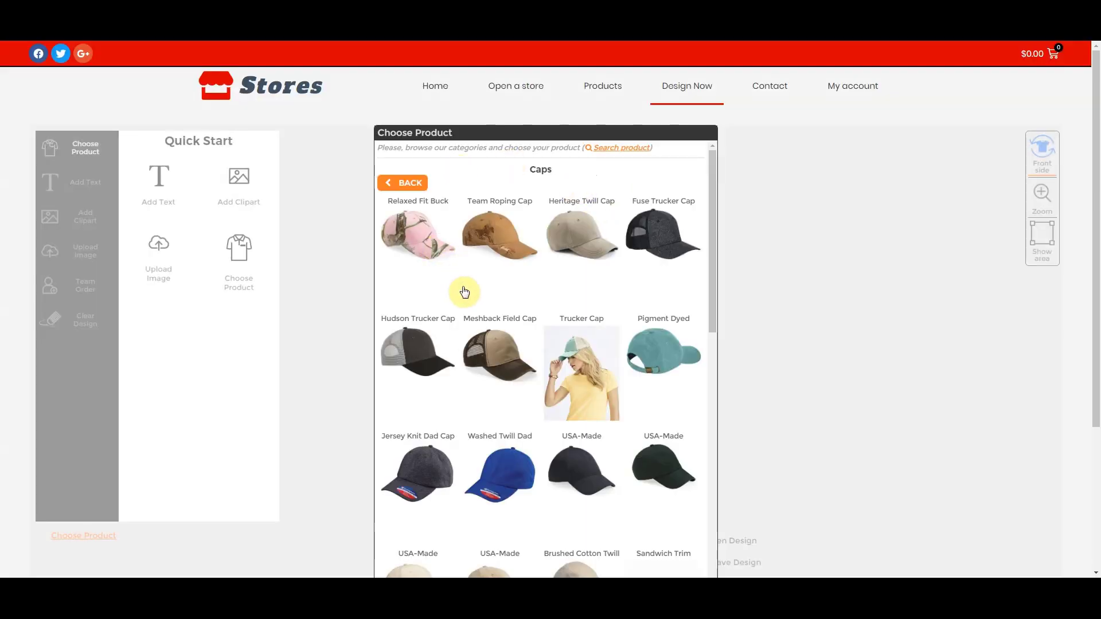
left_click(411, 344)
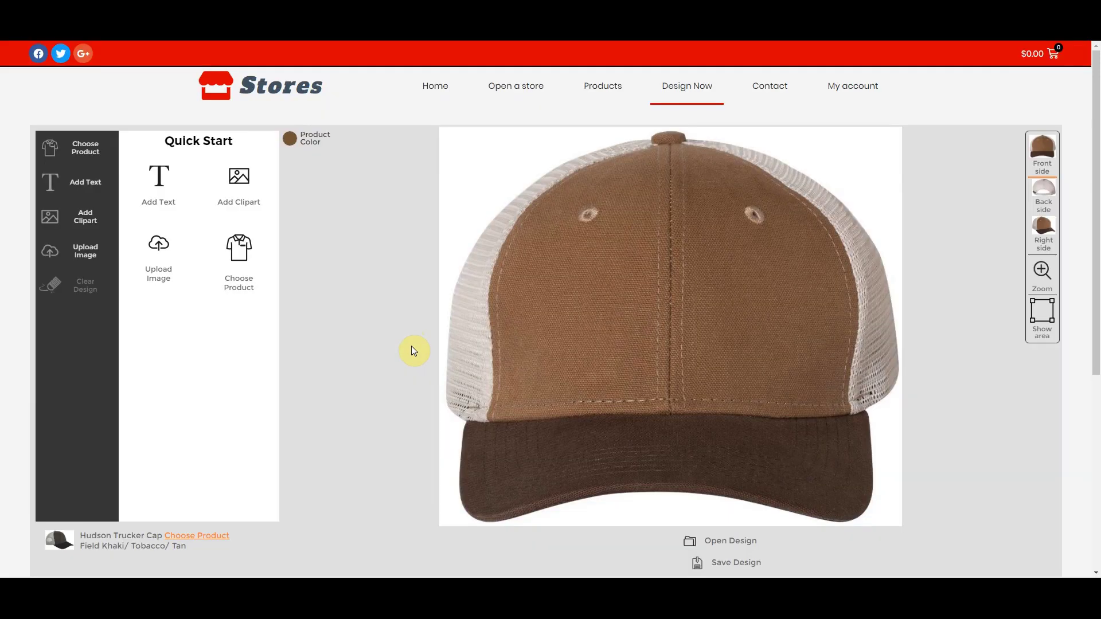
Upload fakelogo.png from the webtoink folder inside the desktop's w2i folder as the cap's artwork
left_click(156, 244)
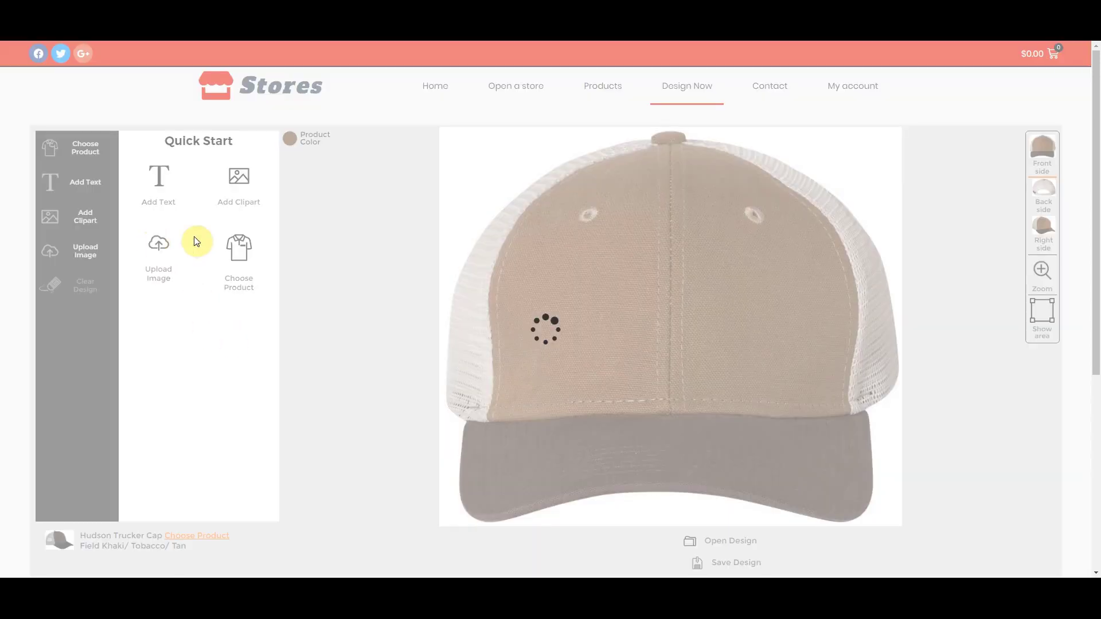
left_click(392, 205)
left_click(456, 242)
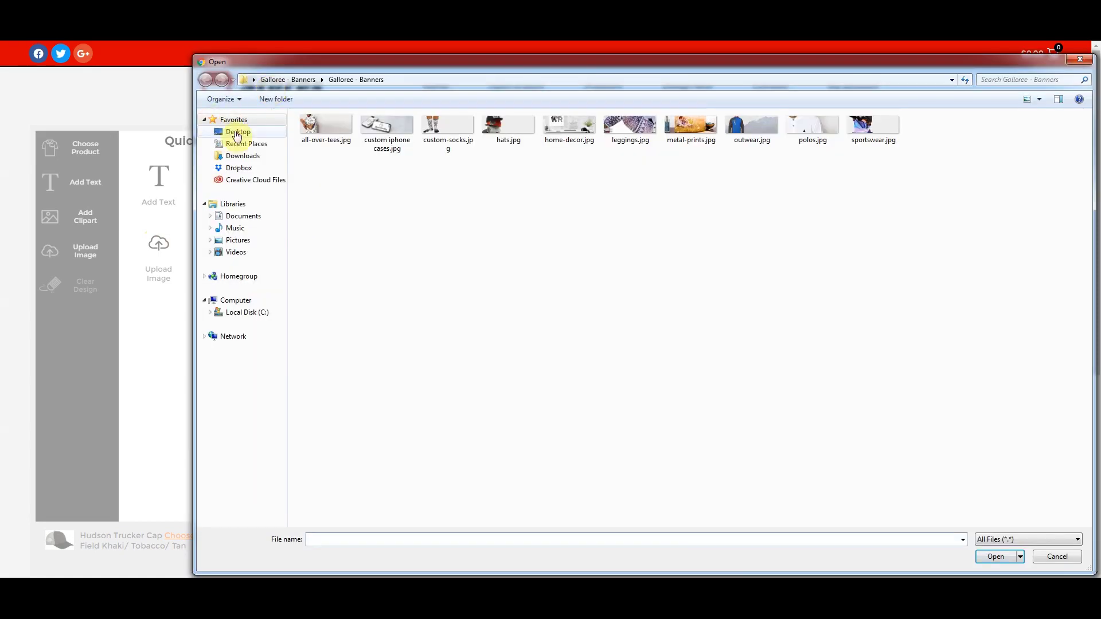
left_click(235, 131)
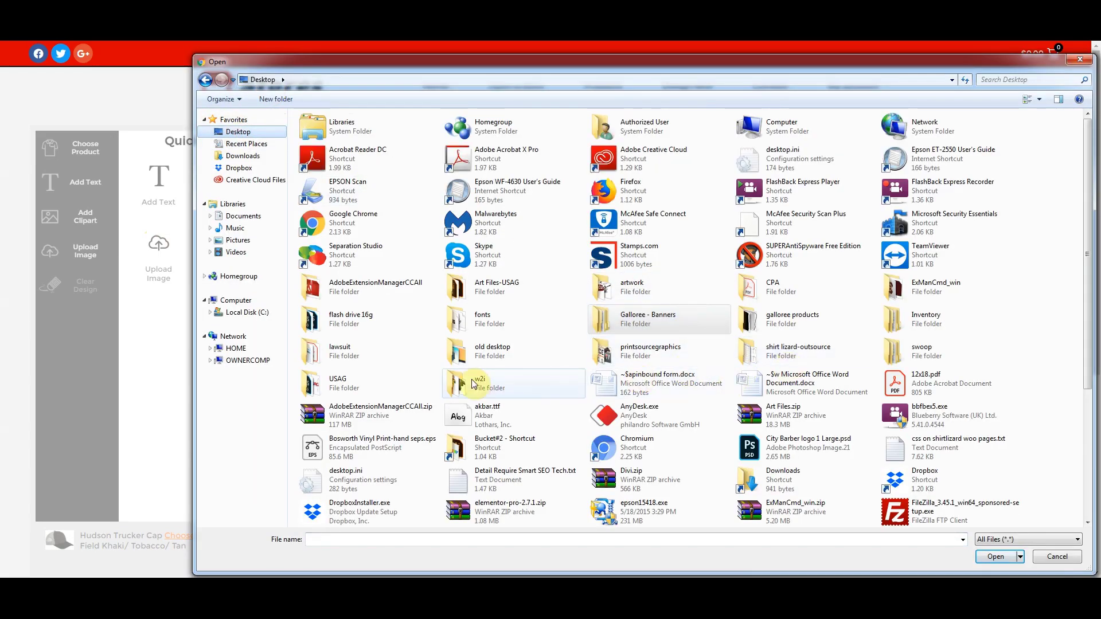
double_click(457, 380)
scroll(681, 325, "down", 3)
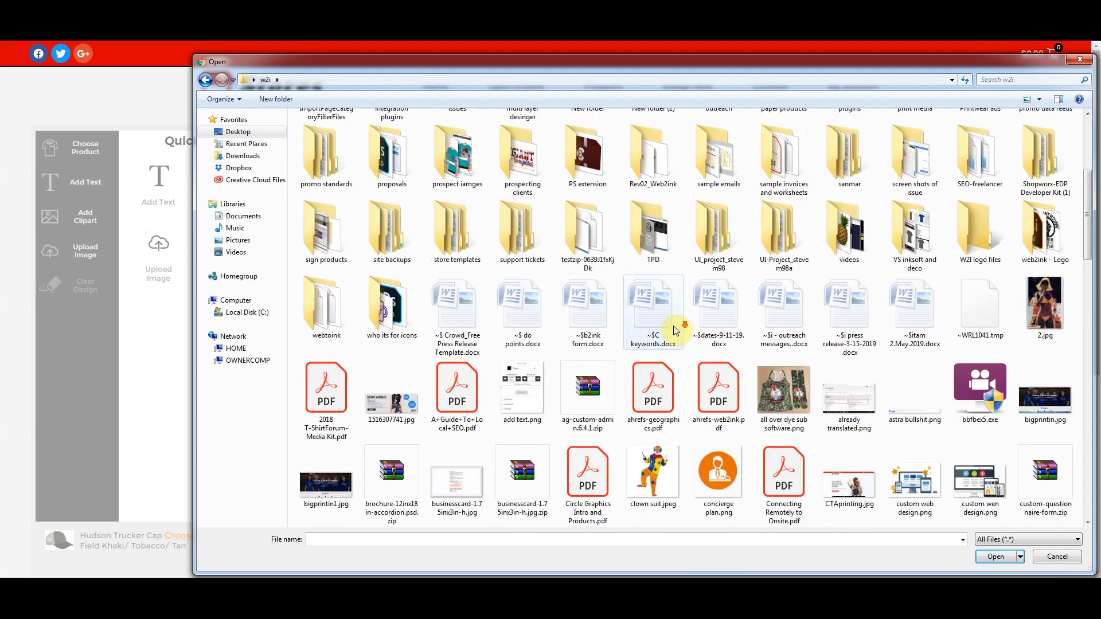
double_click(313, 303)
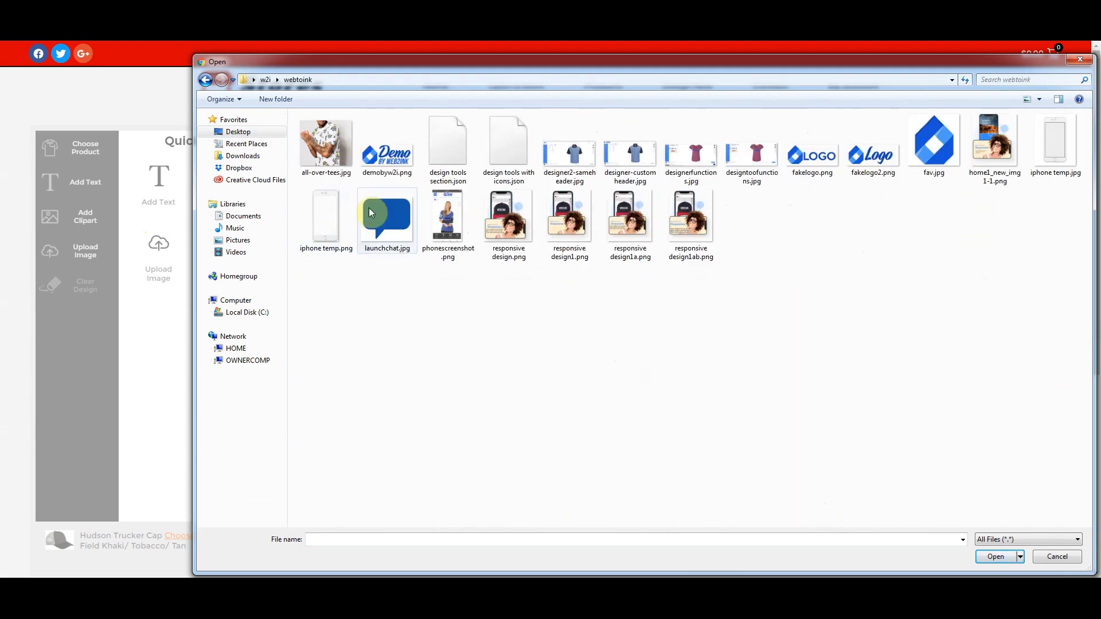
left_click(804, 165)
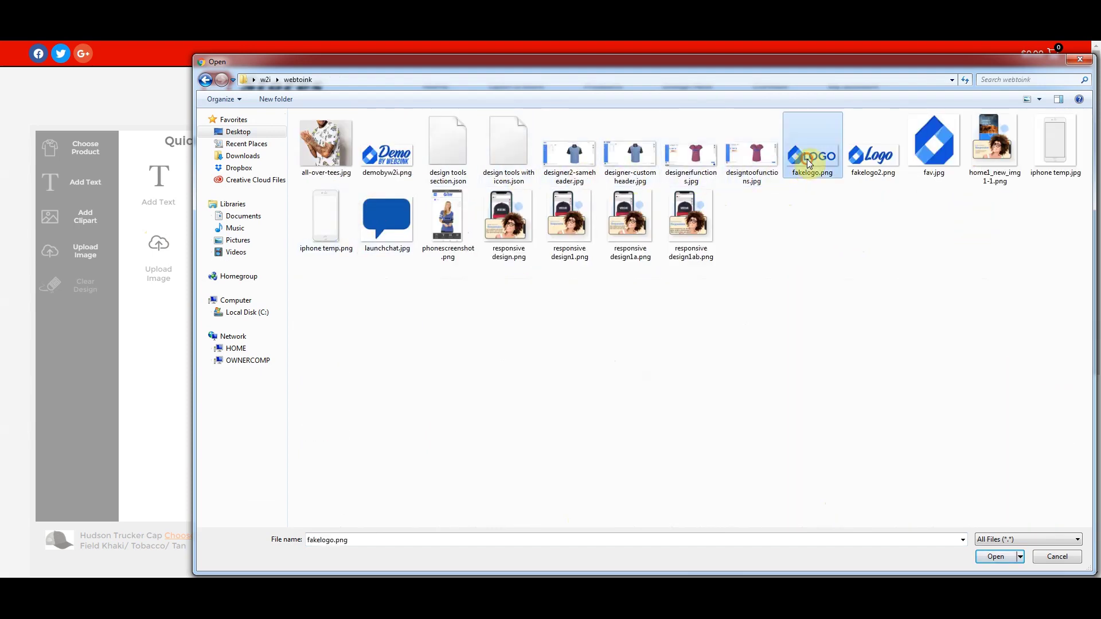
left_click(992, 558)
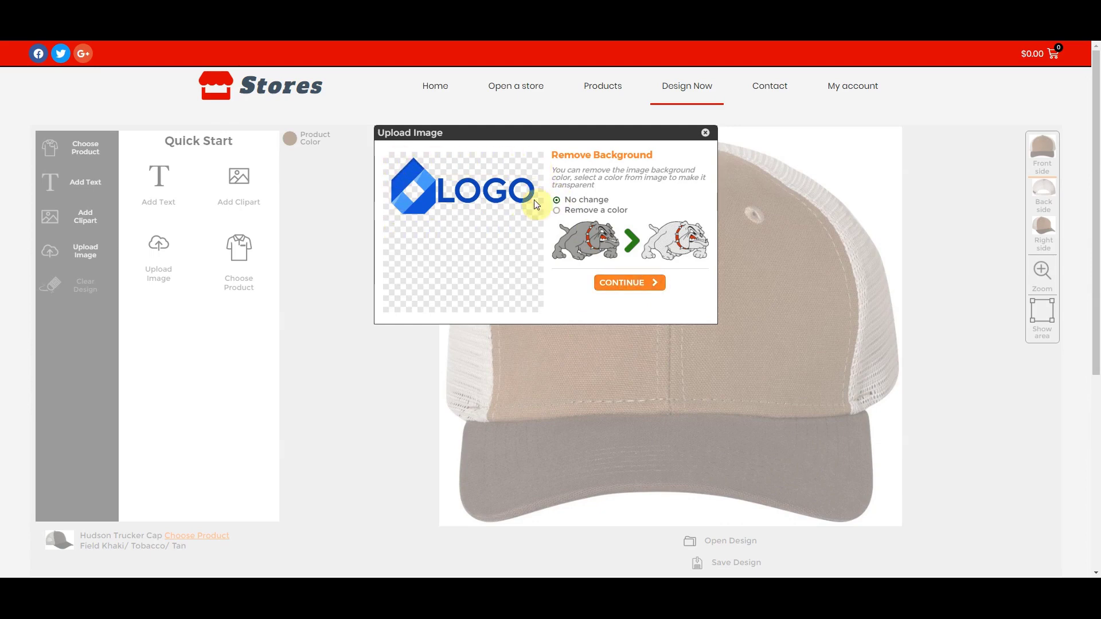
Keep the logo's background unchanged and, after previewing the sepia and grayscale photo effects, accept it with no effect
left_click(637, 284)
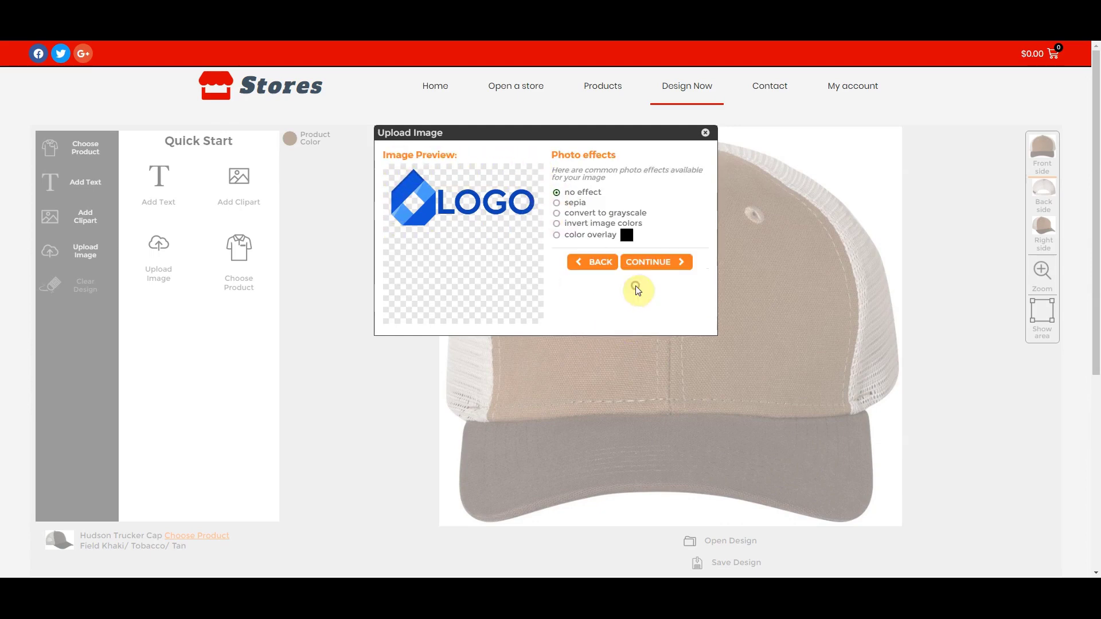
left_click(557, 203)
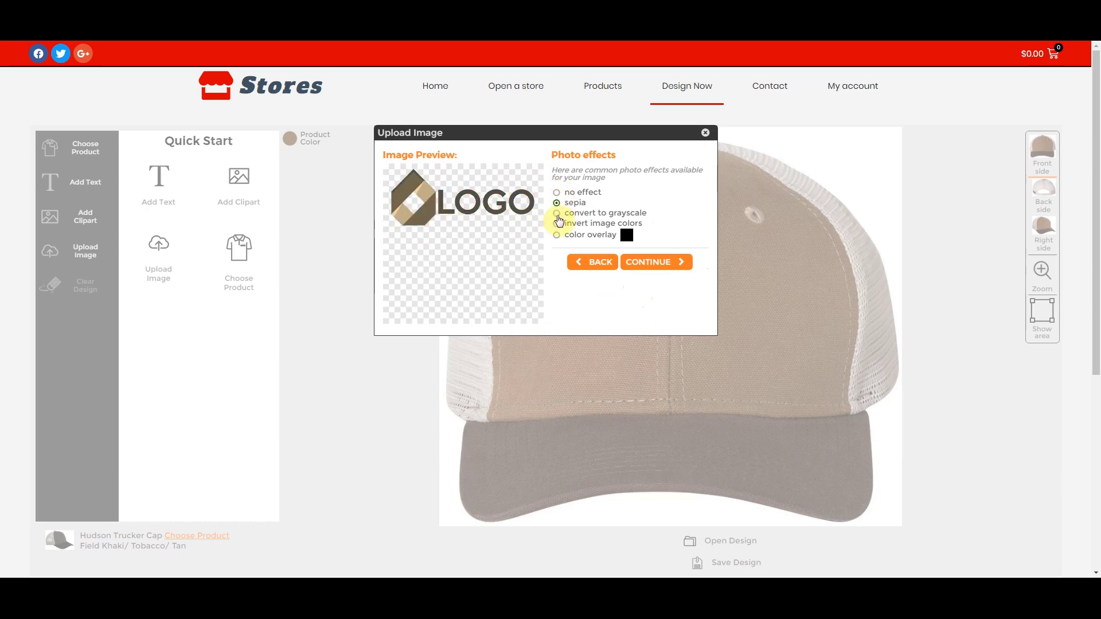
left_click(556, 214)
left_click(557, 193)
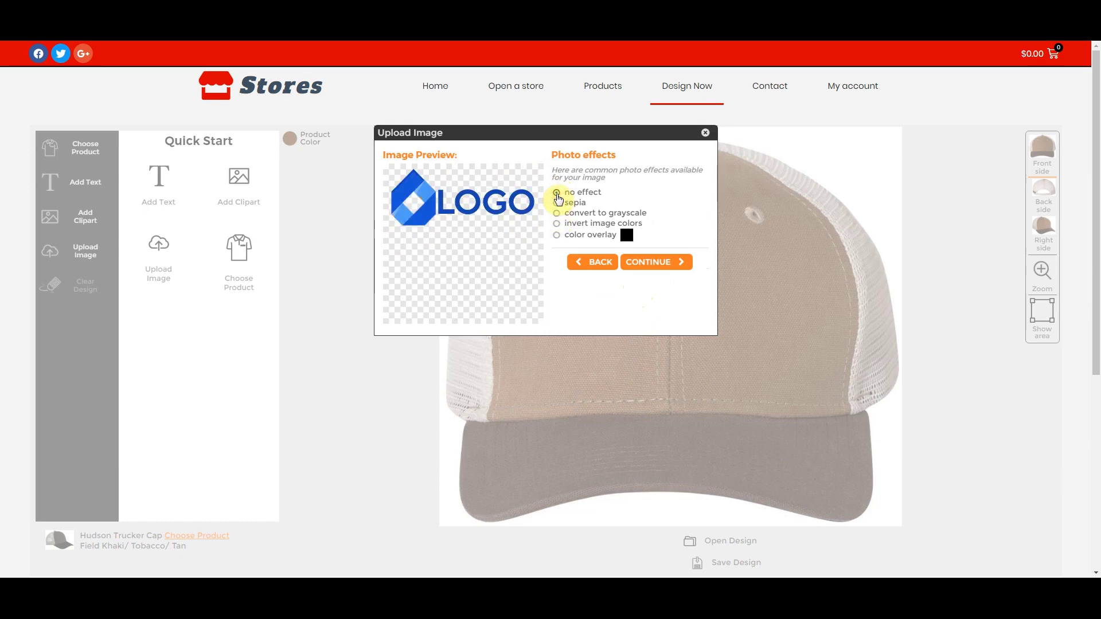
left_click(653, 262)
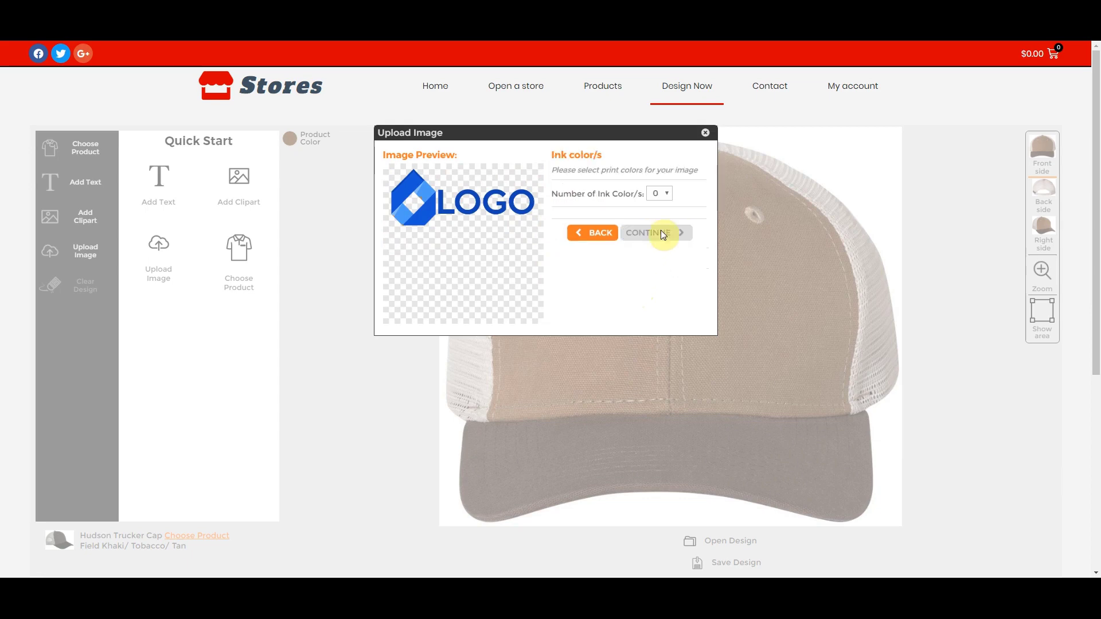
Set the logo's number of ink colors to 3 and choose Reflex Blue as the first ink
left_click(665, 194)
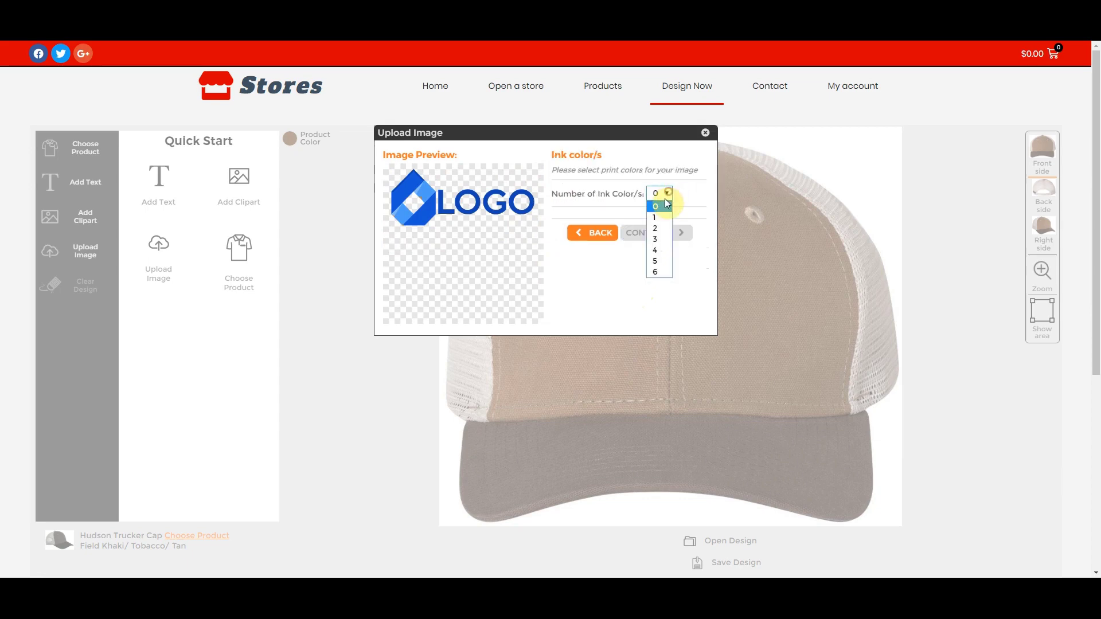
left_click(659, 237)
left_click(555, 219)
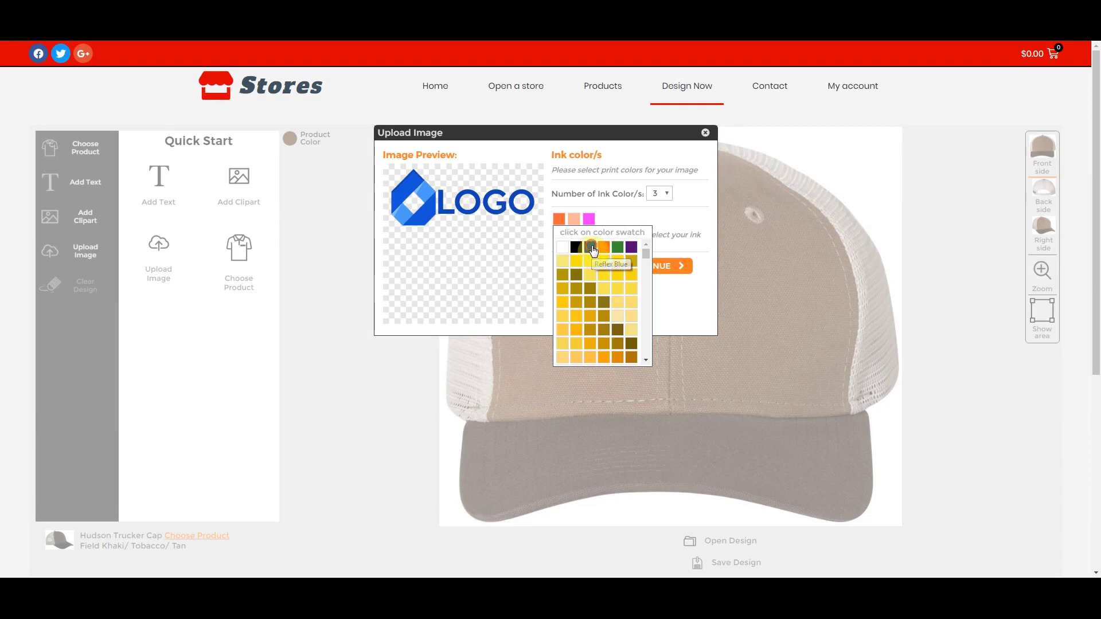
left_click(596, 248)
Choose a light blue second ink and a medium blue third ink, and place the logo on the cap
left_click(575, 228)
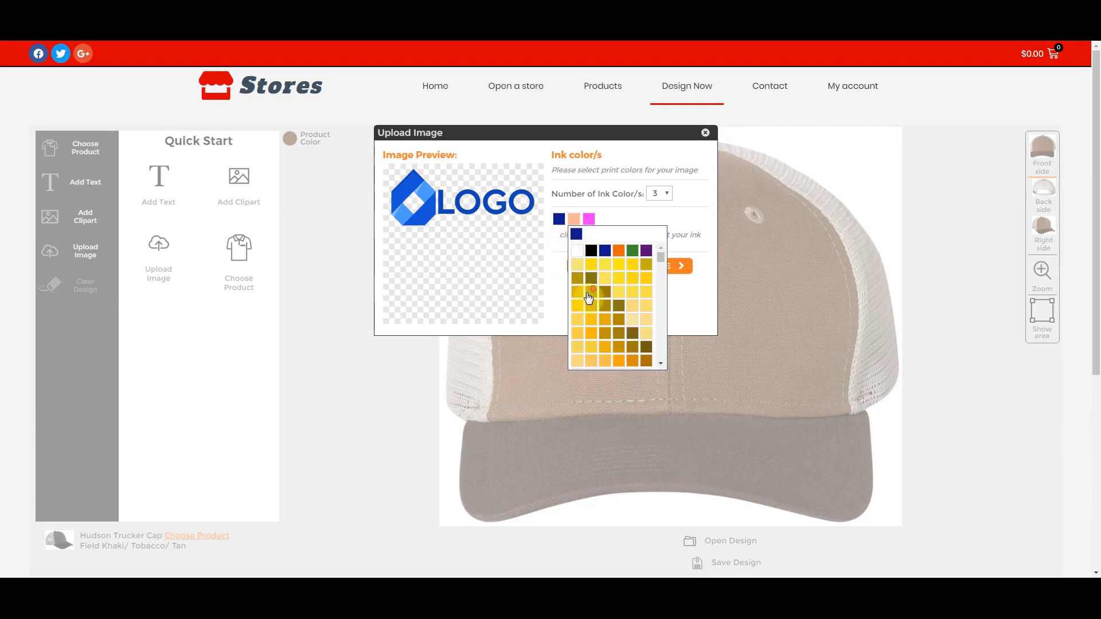
scroll(588, 296, "down", 5)
scroll(589, 295, "down", 4)
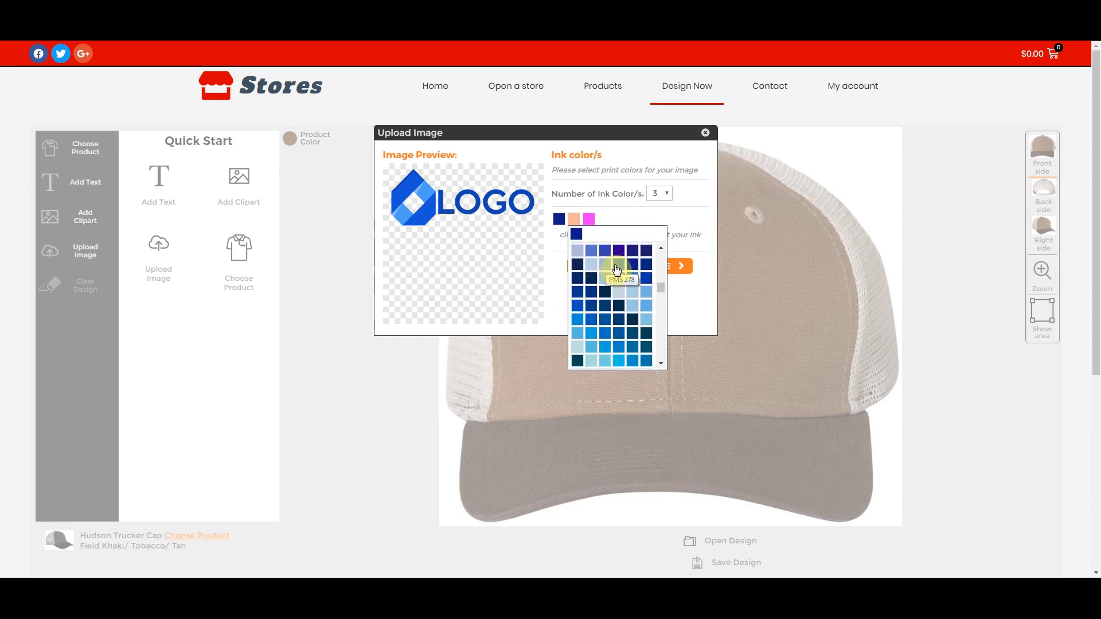
left_click(580, 338)
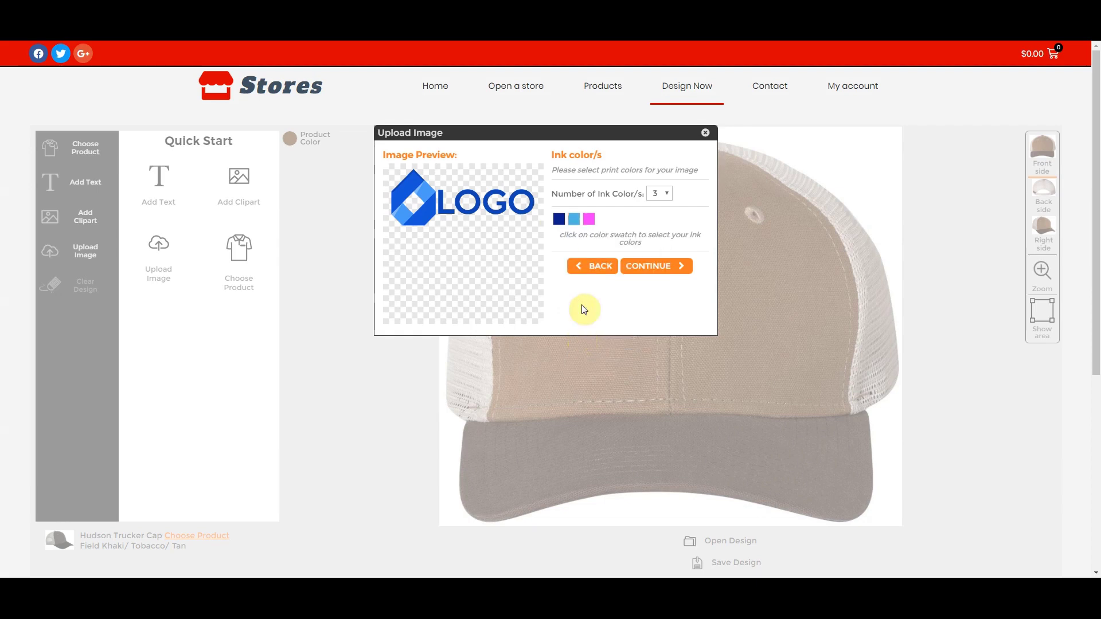
left_click(590, 219)
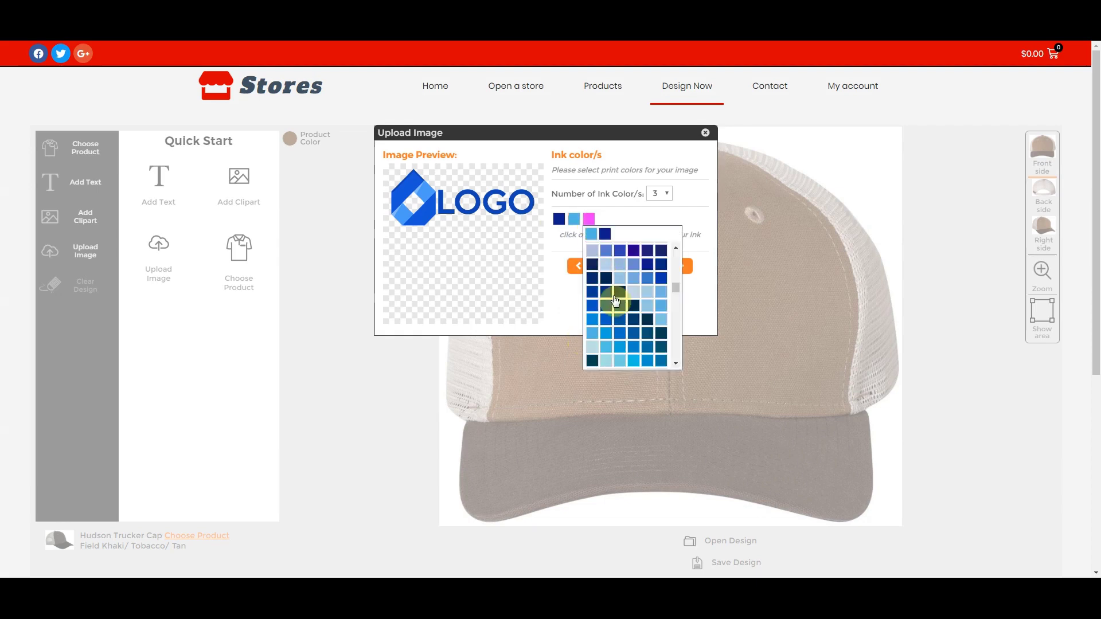
left_click(632, 347)
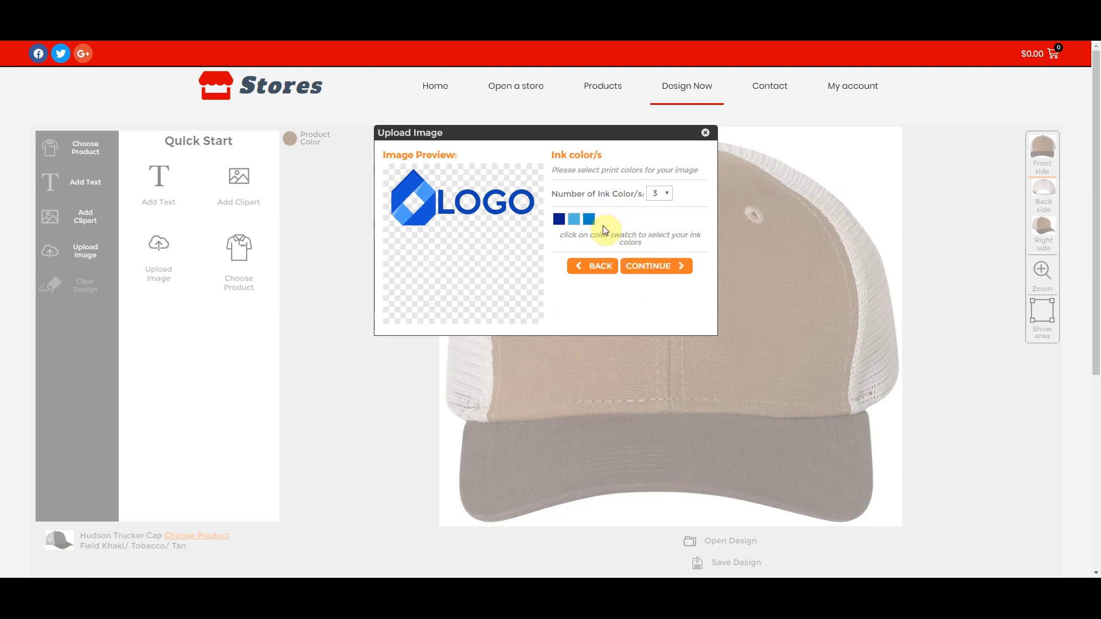
left_click(657, 266)
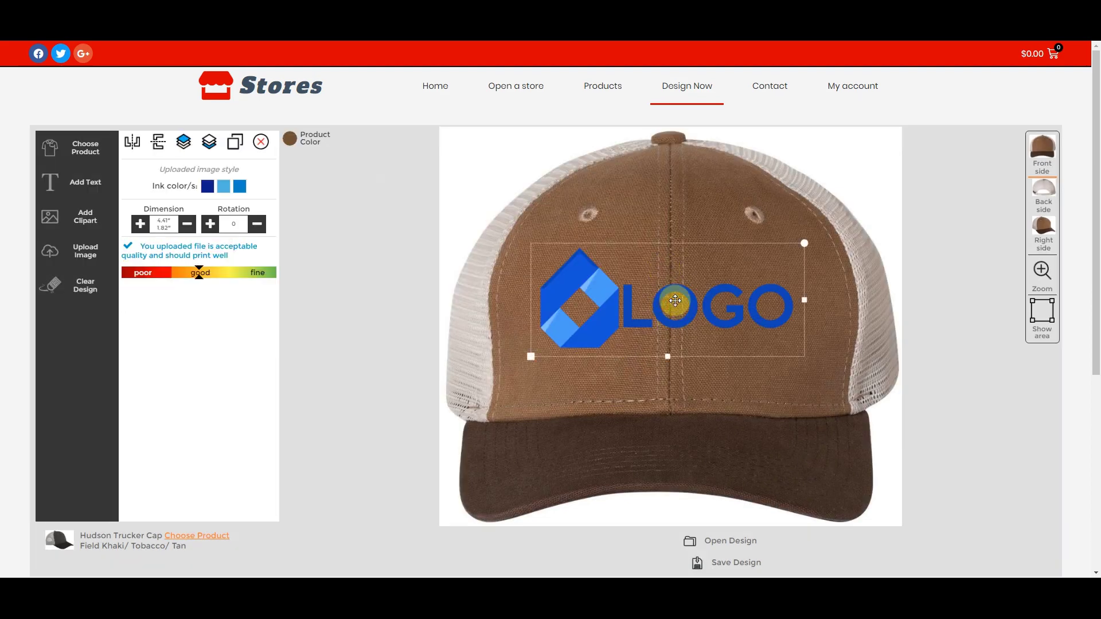
Shrink the logo to about 1.82 × 0.75 inches and move it to the upper right half of the cap front
left_click_drag(596, 308, 600, 301)
left_click(531, 353)
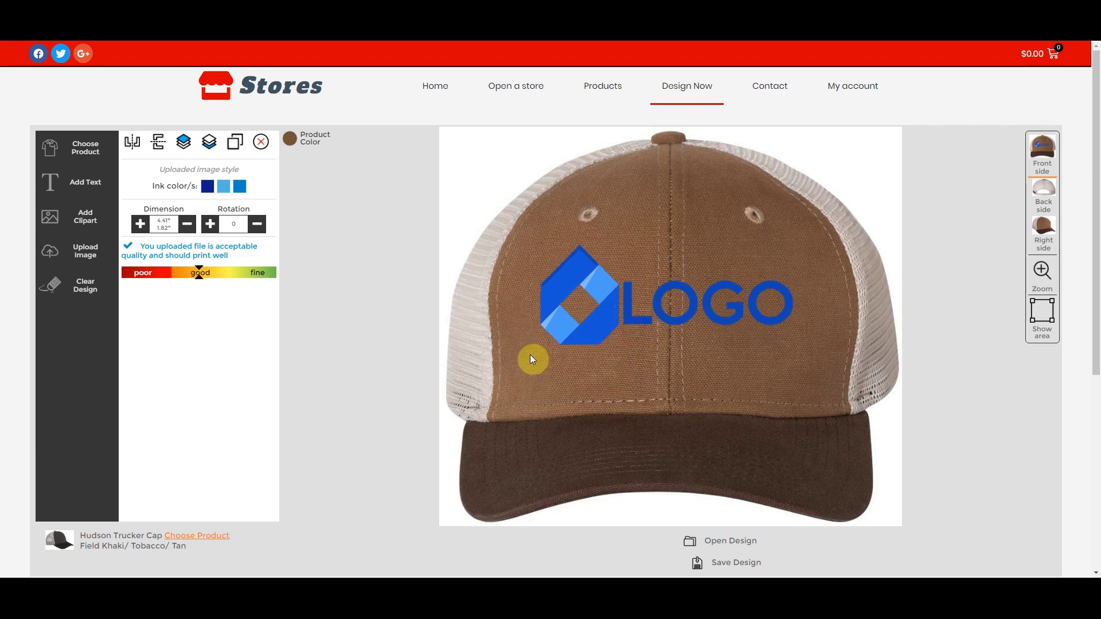
left_click(566, 325)
left_click_drag(531, 350, 618, 314)
left_click_drag(700, 308, 783, 373)
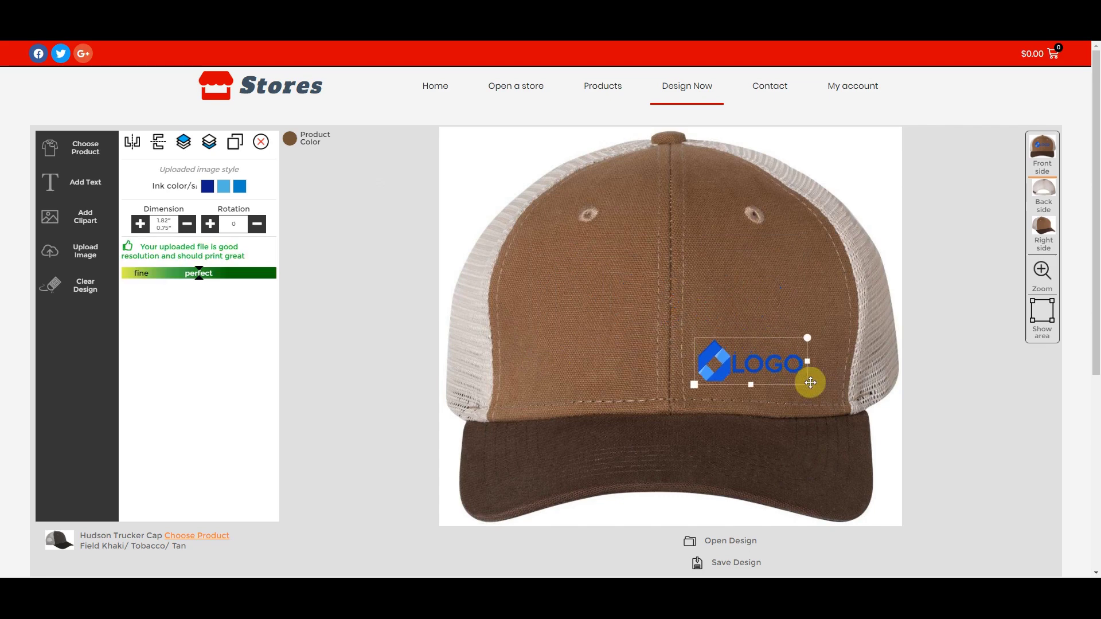
left_click_drag(624, 368, 727, 288)
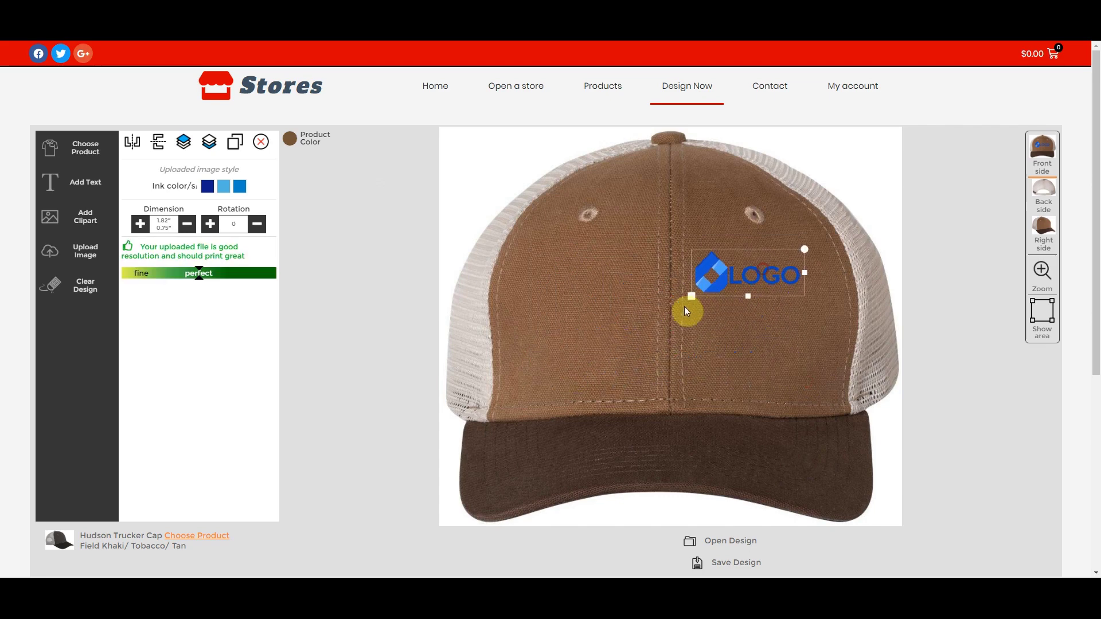
Enlarge the logo to about 3.64 × 1.51 inches and center it on the cap front
left_click(661, 314)
left_click(693, 283)
left_click_drag(690, 296, 637, 319)
left_click_drag(740, 299, 662, 319)
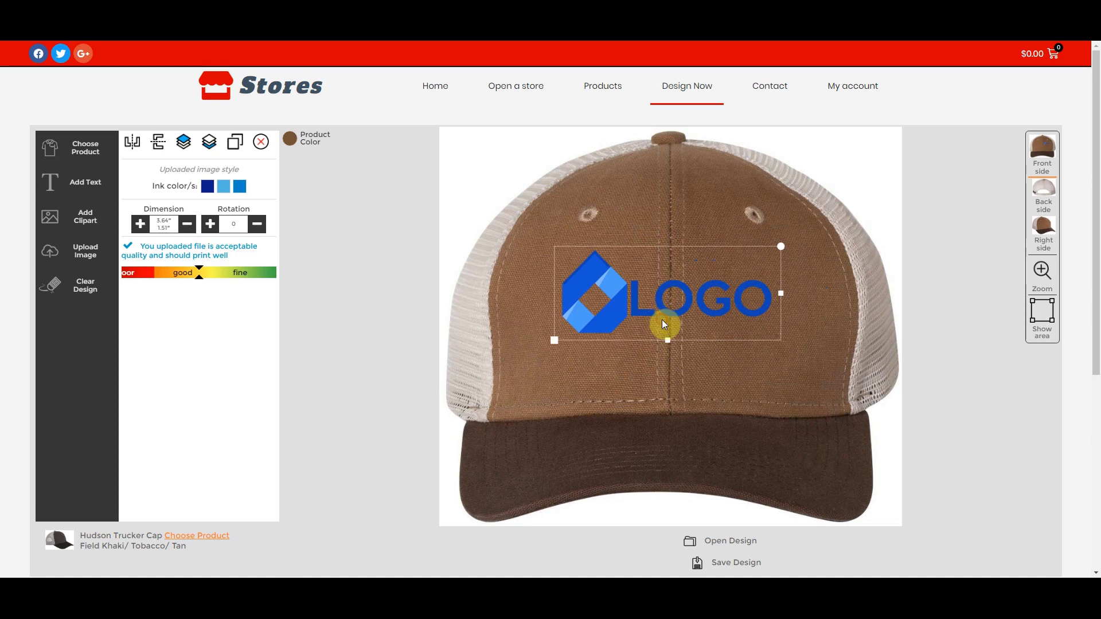
left_click(676, 206)
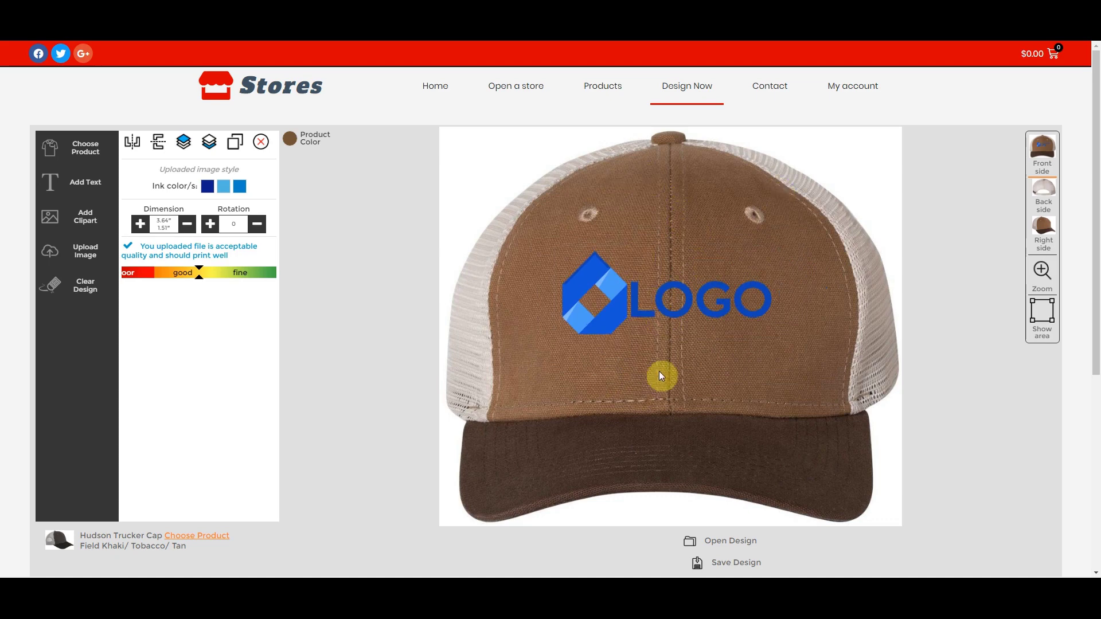
Change the trucker cap's product color to Charcoal/ Black/ Grey
left_click(289, 140)
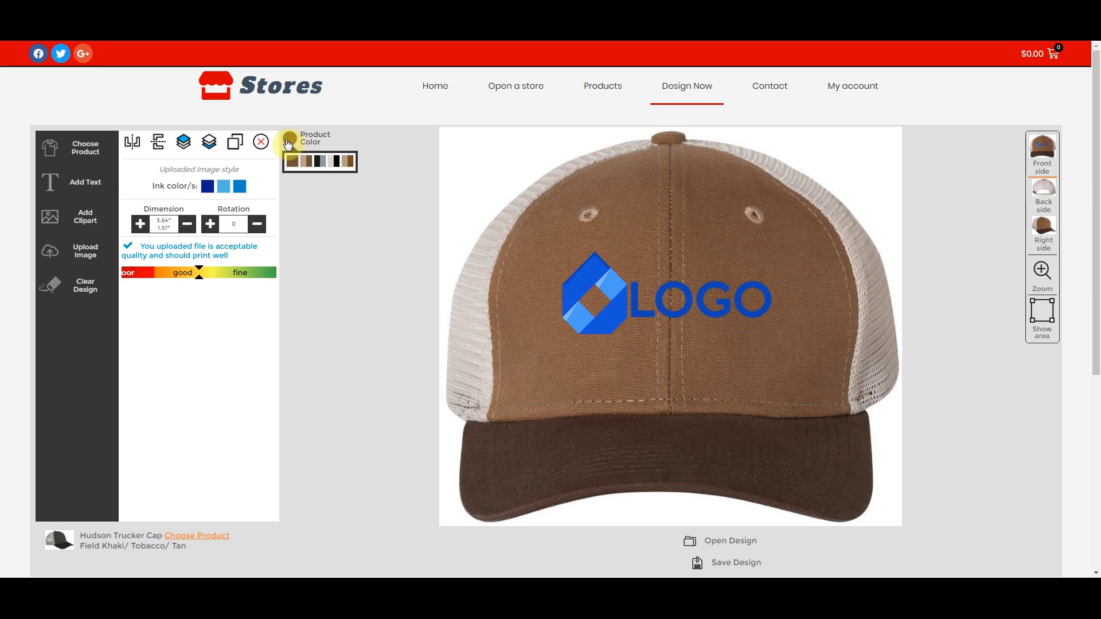
left_click(303, 159)
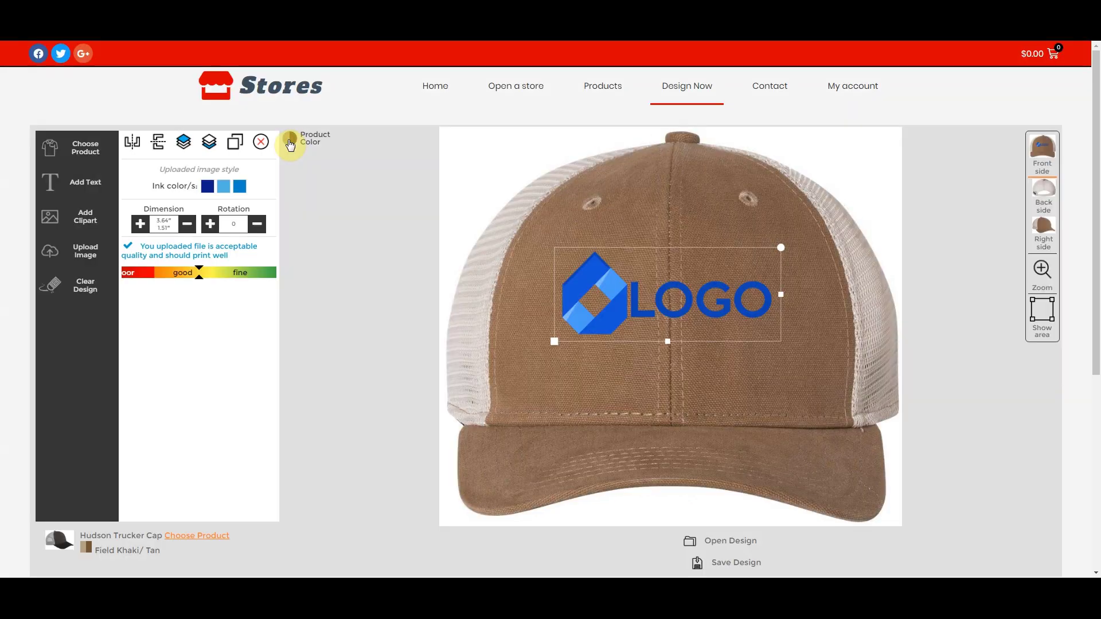
left_click(289, 141)
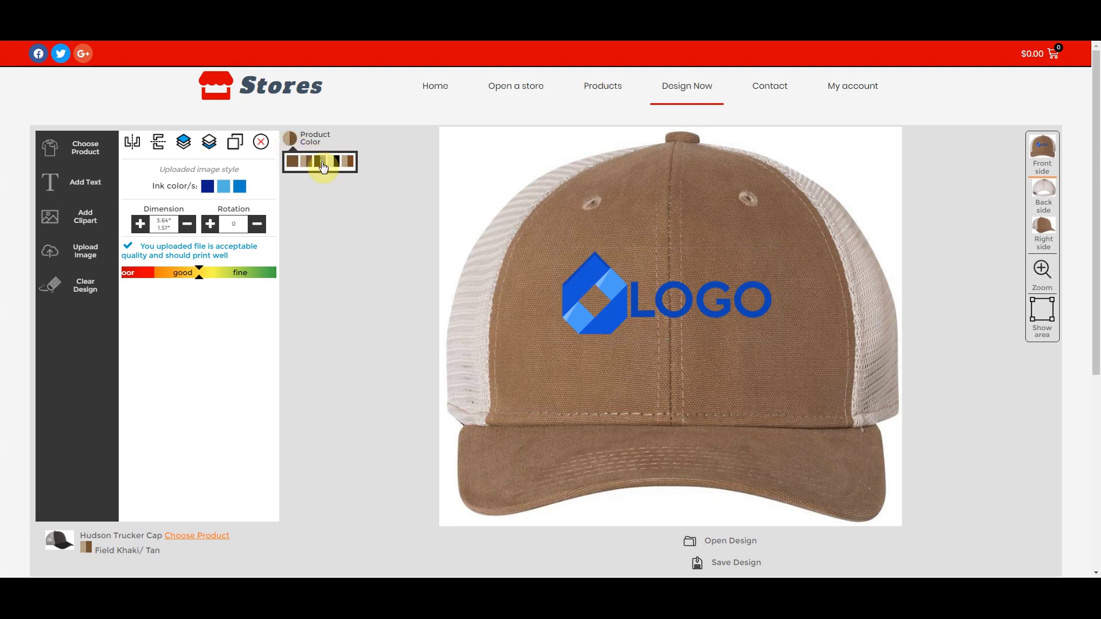
left_click(321, 162)
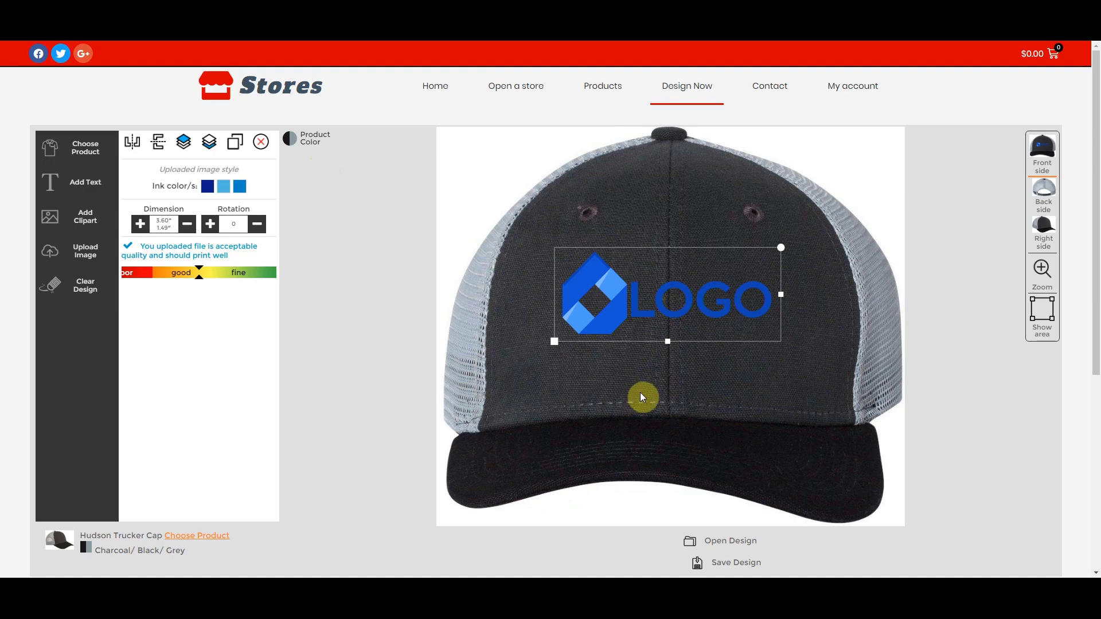
Start saving the cap design, naming it Logo Trucker Hat with the description Mesh Snap back hat
left_click(723, 561)
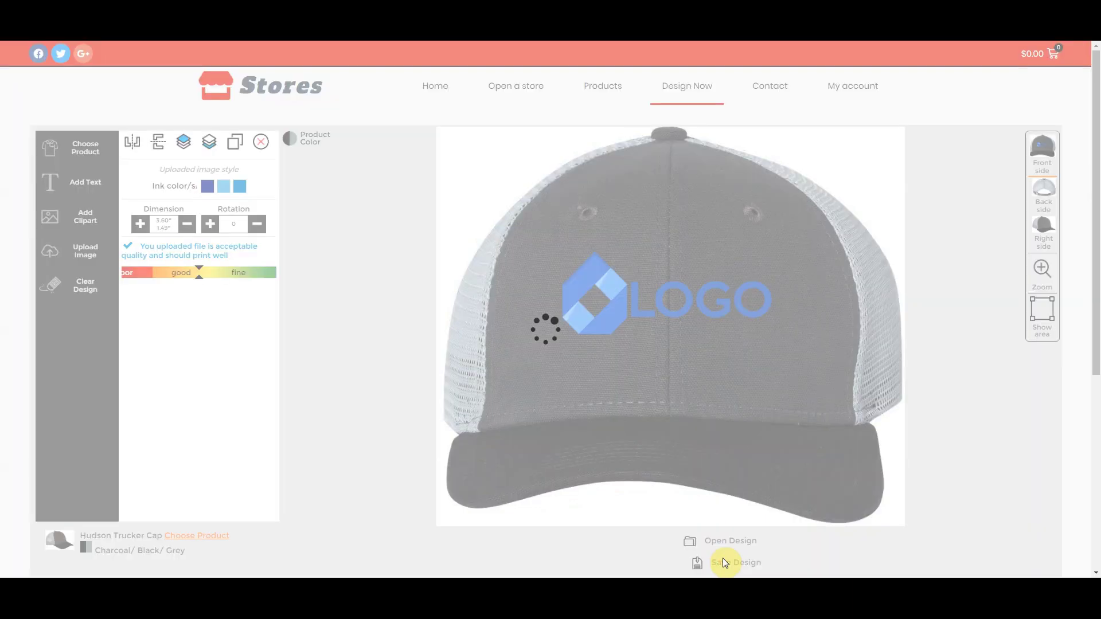
left_click(488, 178)
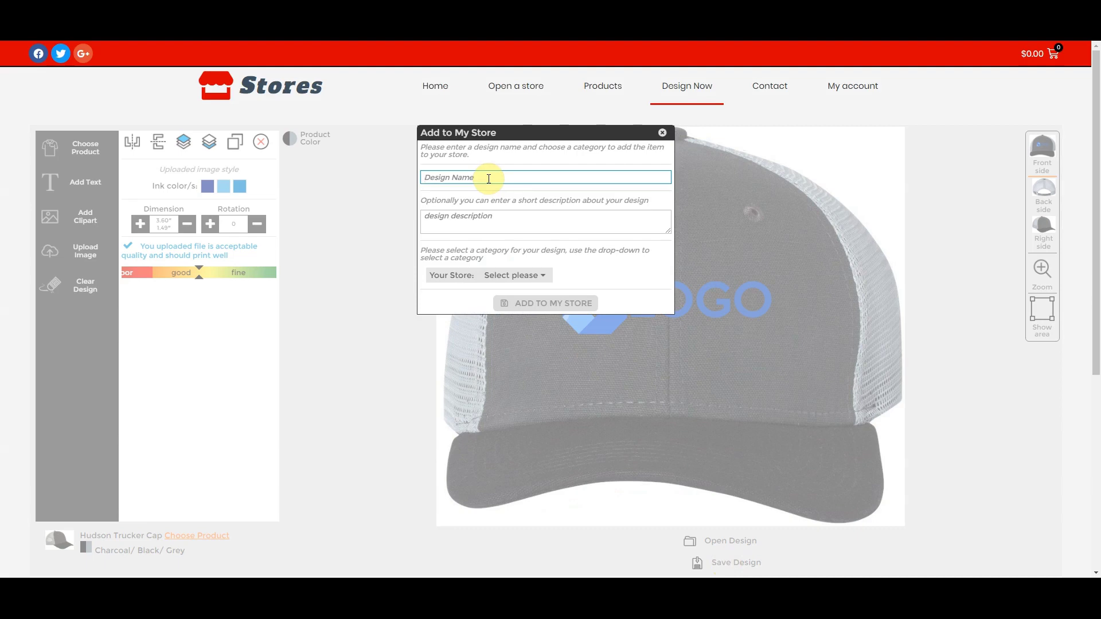
type("Logo Tr")
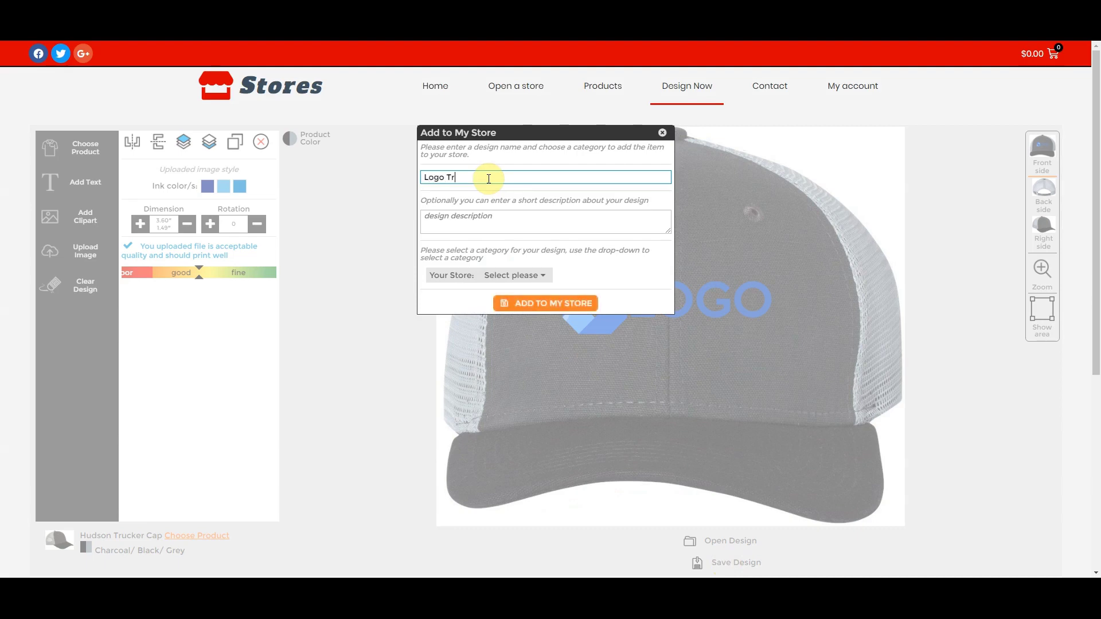
type("ucker Hat")
left_click(480, 216)
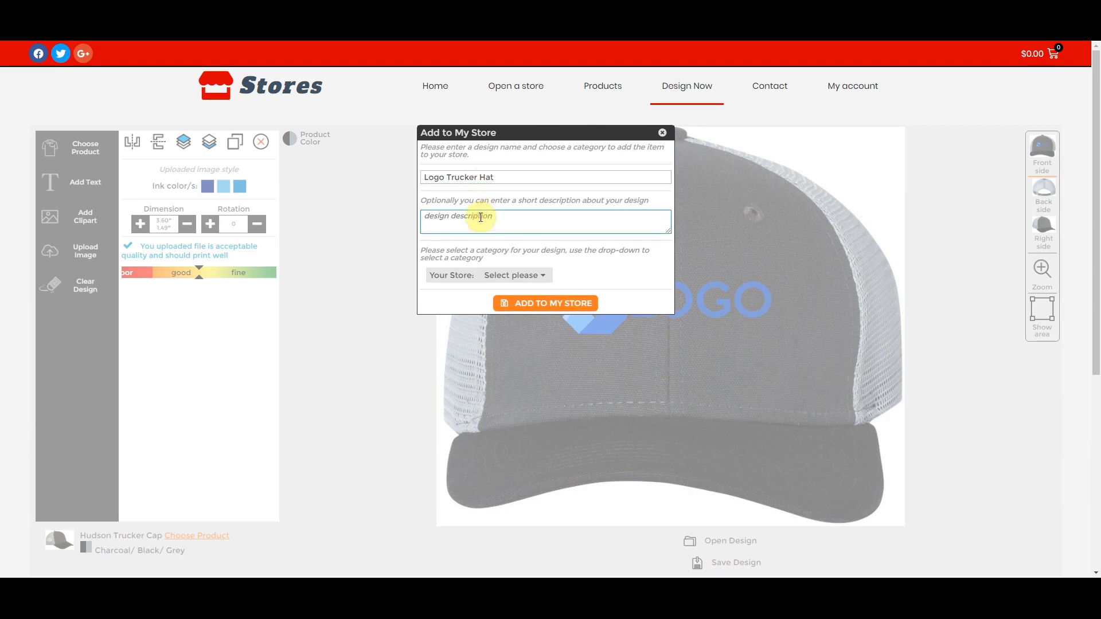
type("Mesh Snapback hat")
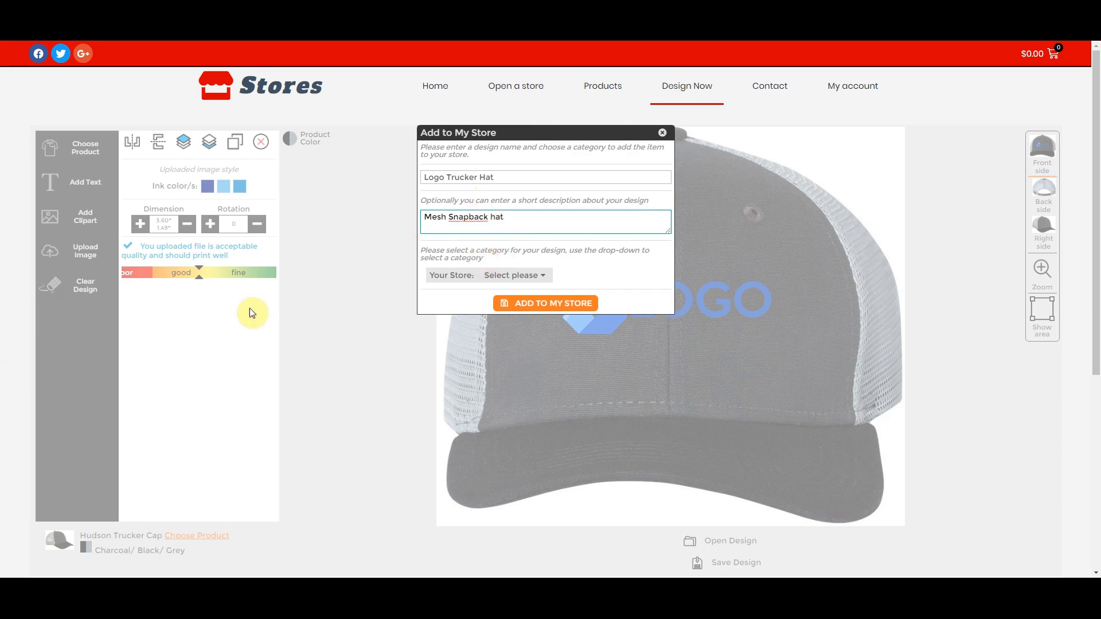
left_click(468, 218)
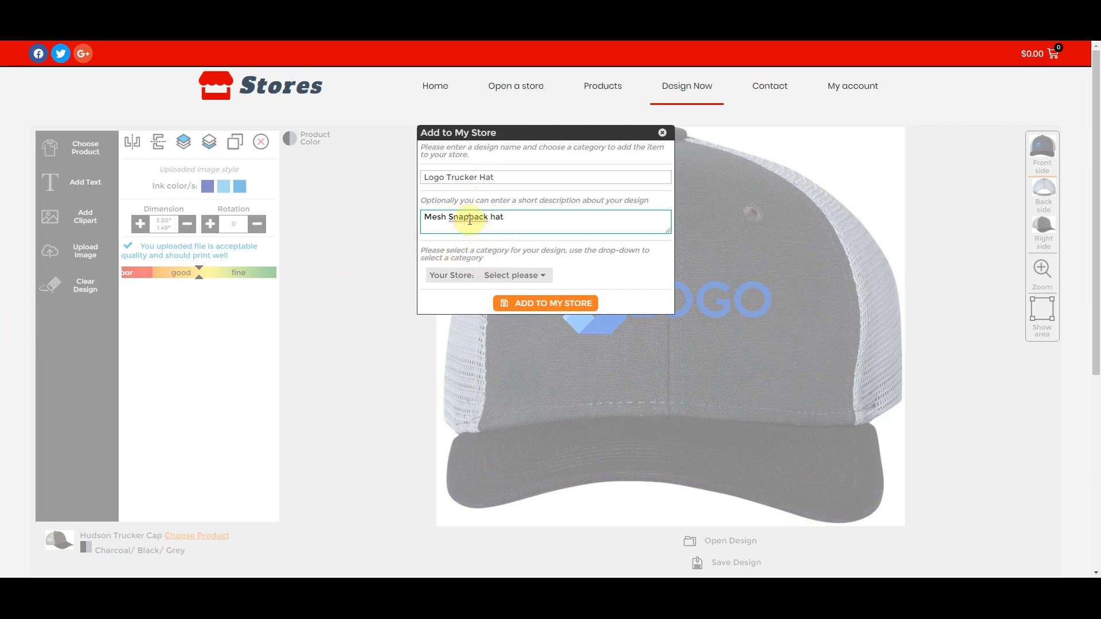
Assign the cap design to the Hats category and add it to the store
left_click(513, 276)
left_click(485, 302)
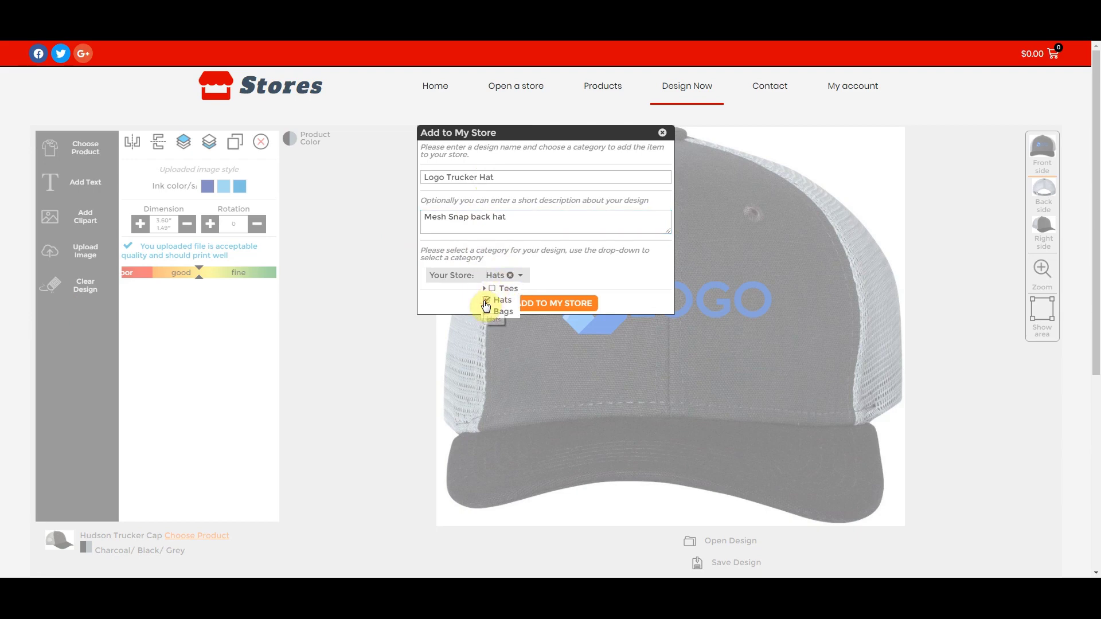
left_click(552, 310)
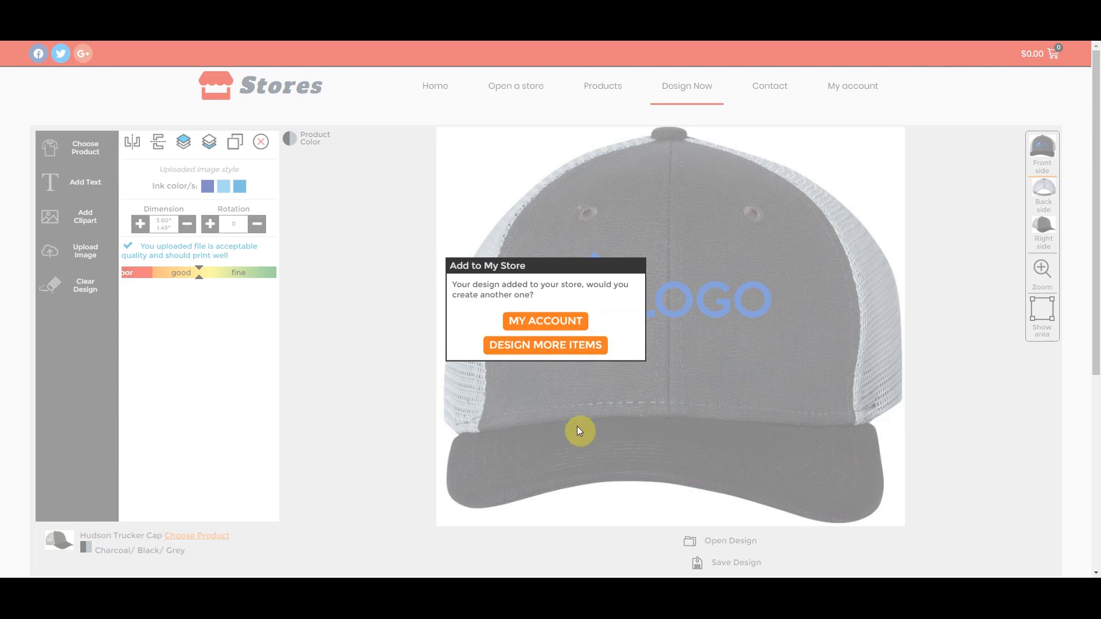
Continue designing with the Ultra Cotton T-Shirt from Mens Tees, using Screen Printing as the printing method
left_click(536, 345)
left_click(84, 144)
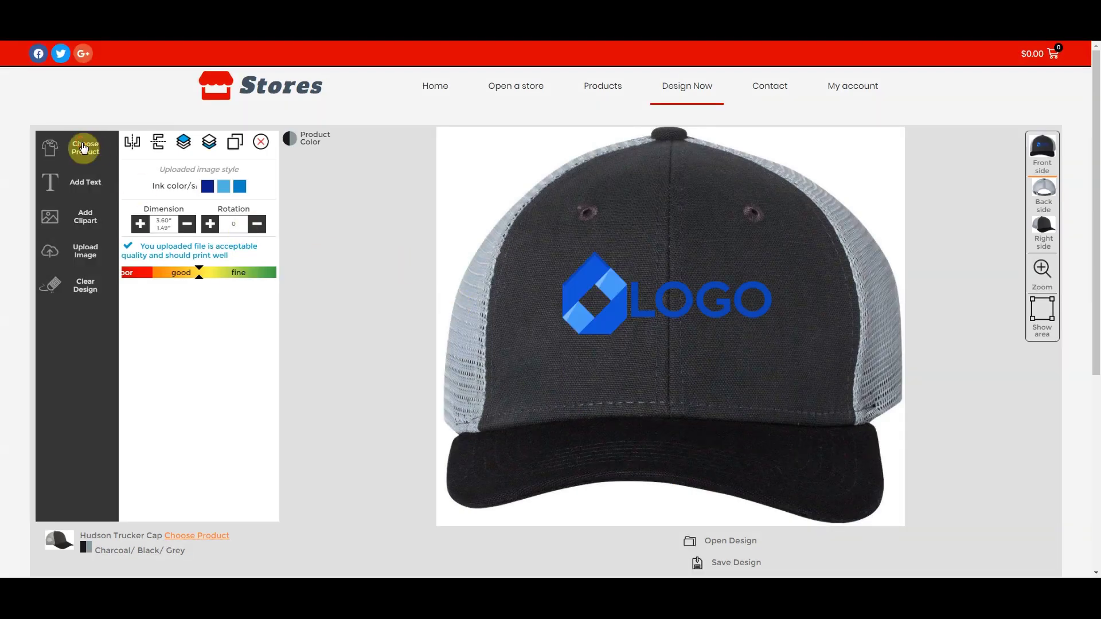
left_click(401, 182)
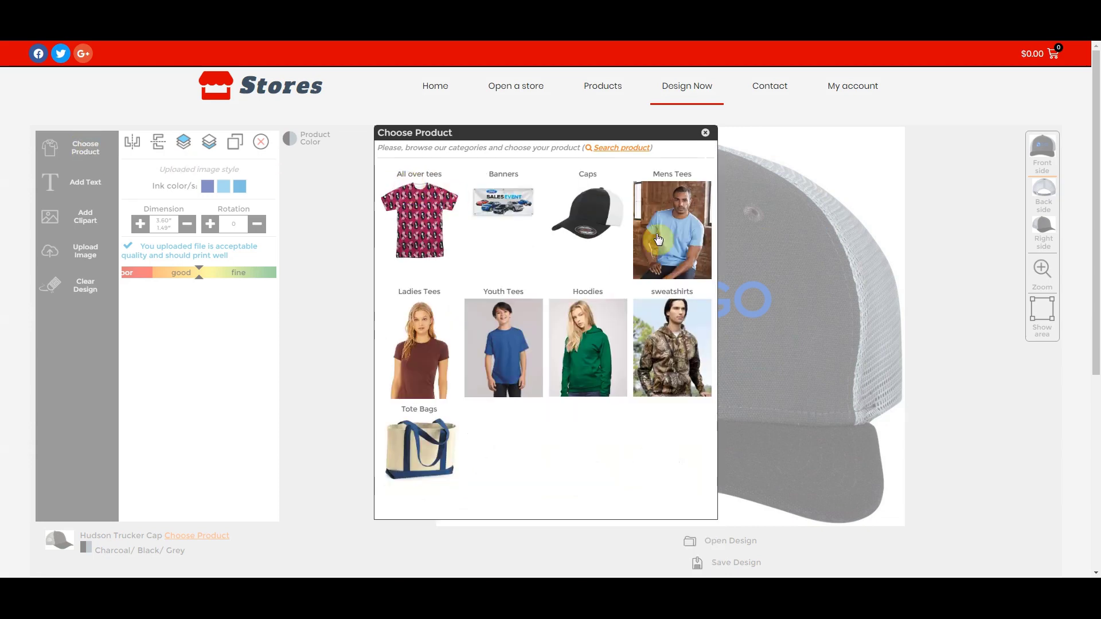
left_click(665, 222)
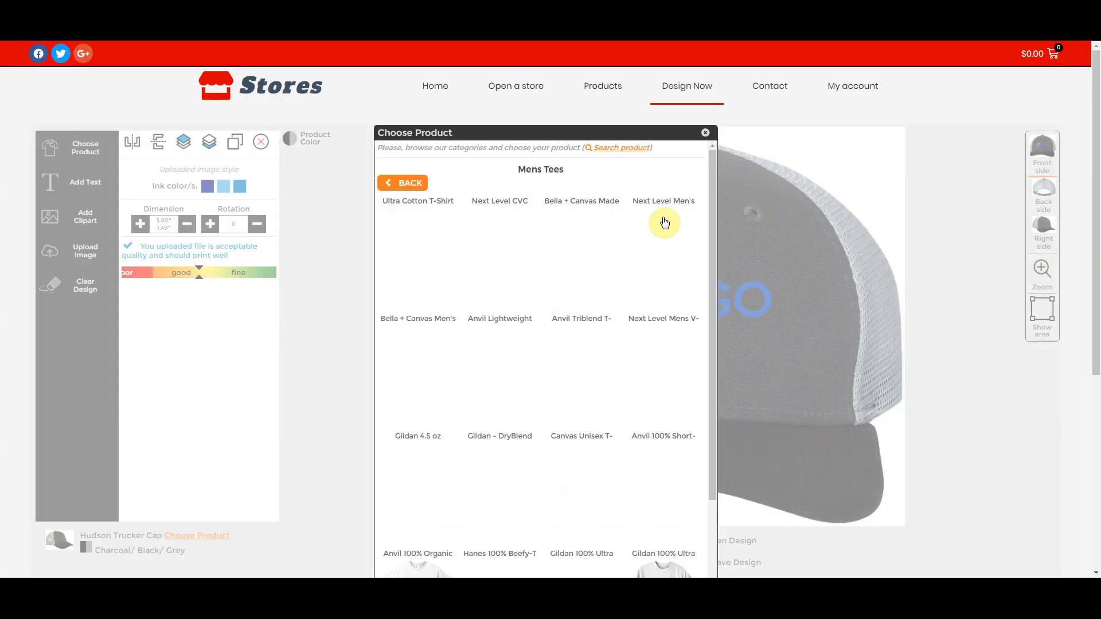
left_click(425, 253)
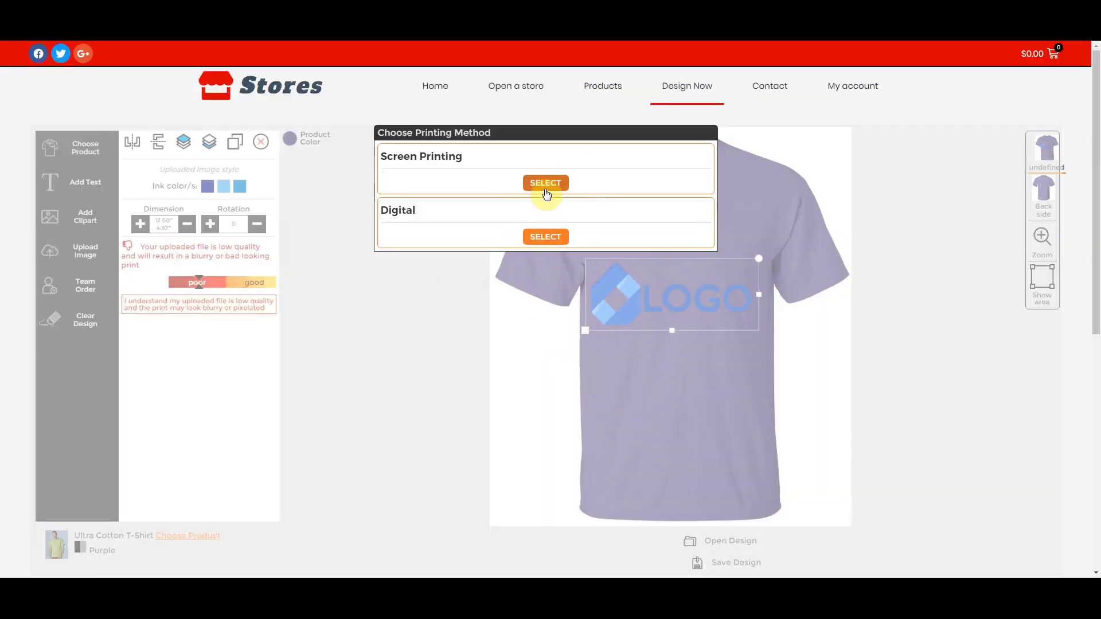
left_click(545, 189)
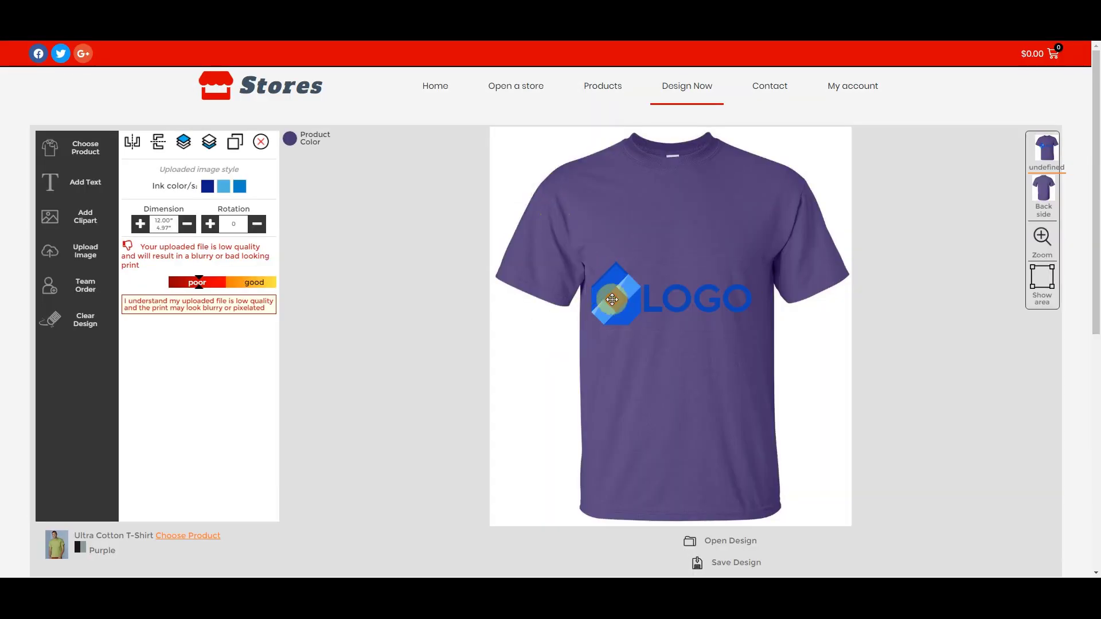
Shrink the logo on the shirt front to about 4.05 × 1.67 inches and move it to the upper right of the chest
left_click(612, 299)
left_click_drag(587, 332, 725, 221)
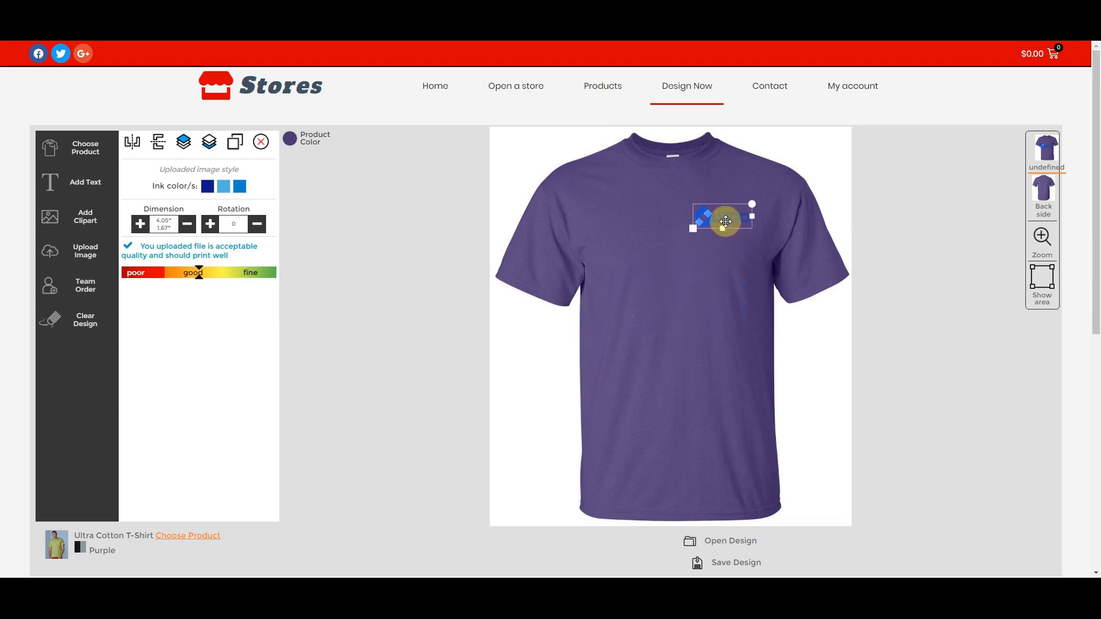
Select the previously uploaded logo for the back side of the shirt and set its number of ink colors to 3
left_click(1053, 198)
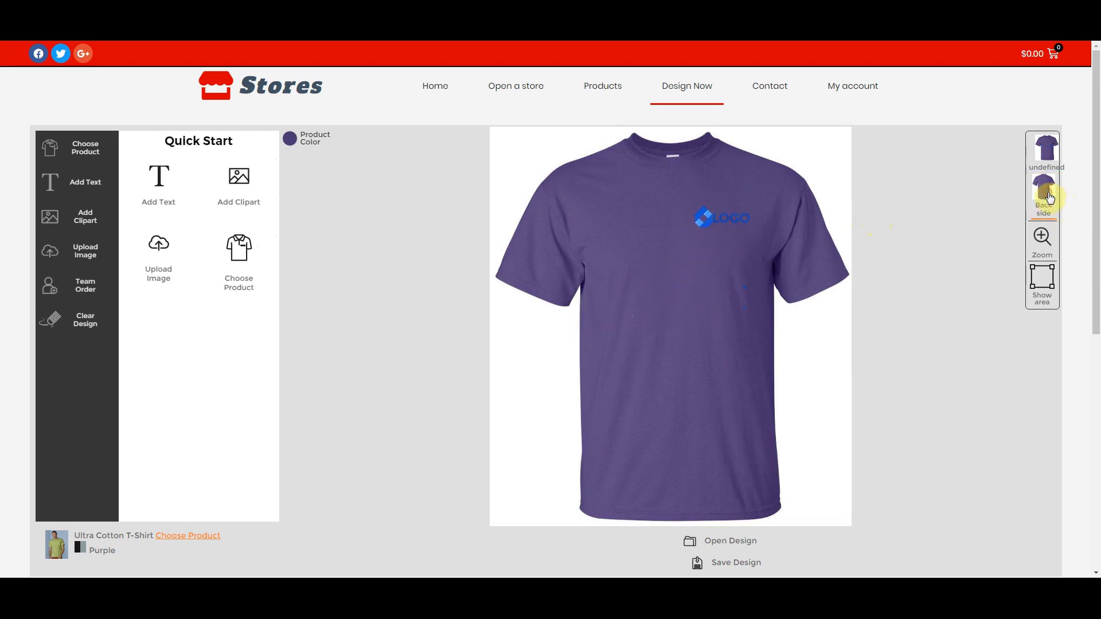
left_click(165, 247)
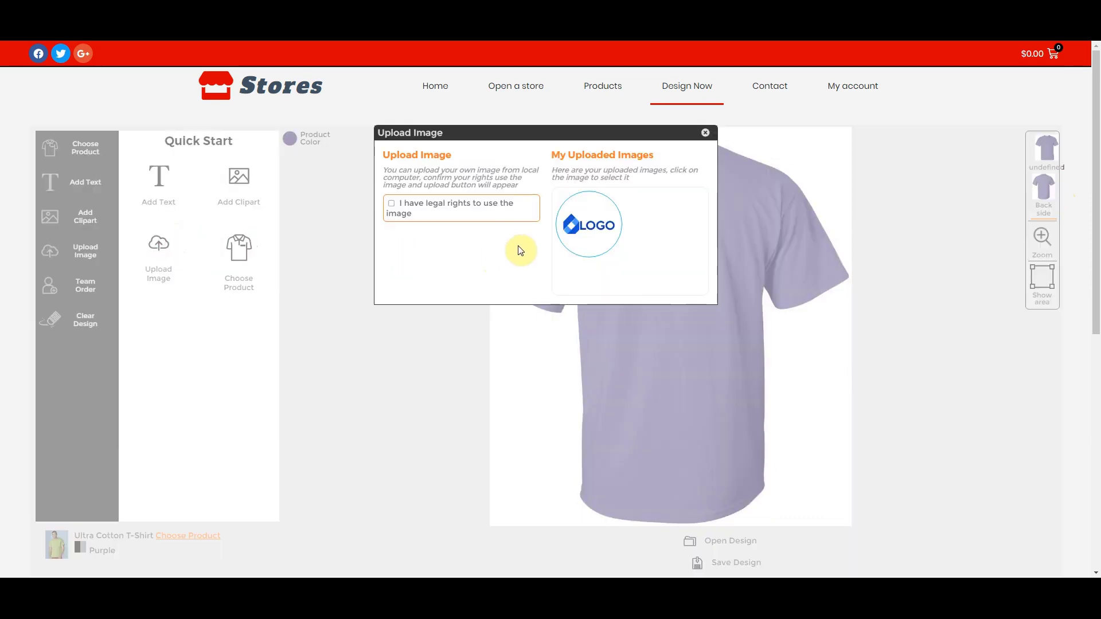
left_click(585, 226)
left_click(634, 288)
left_click(653, 262)
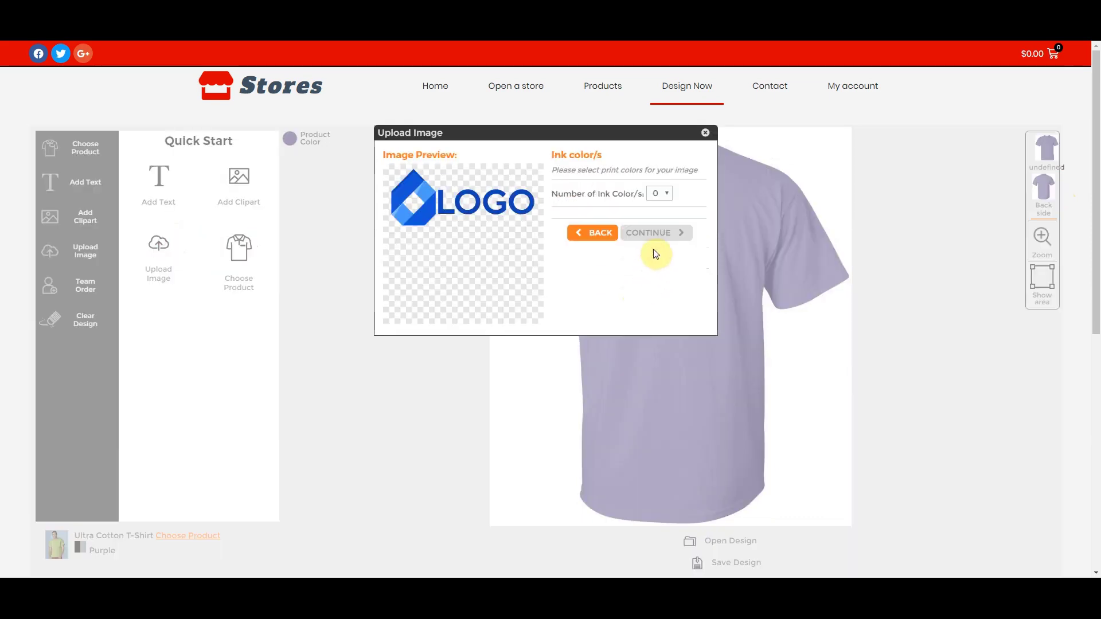
left_click(666, 193)
left_click(659, 241)
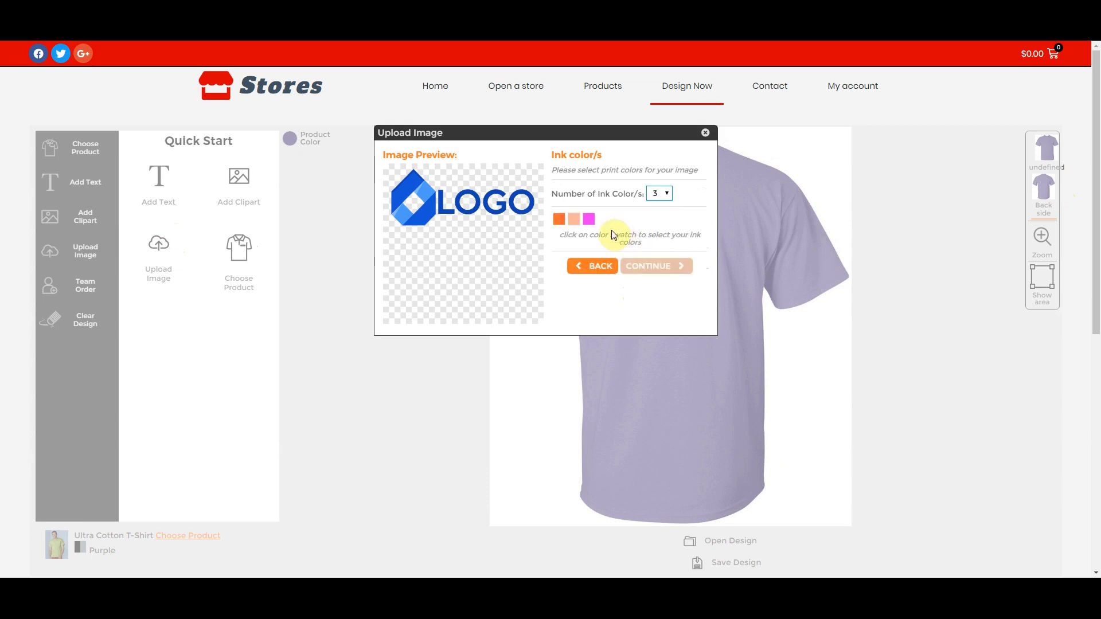
Choose medium blue, light blue and Reflex Blue as the three inks, and place the logo centered on the shirt's upper back
left_click(566, 226)
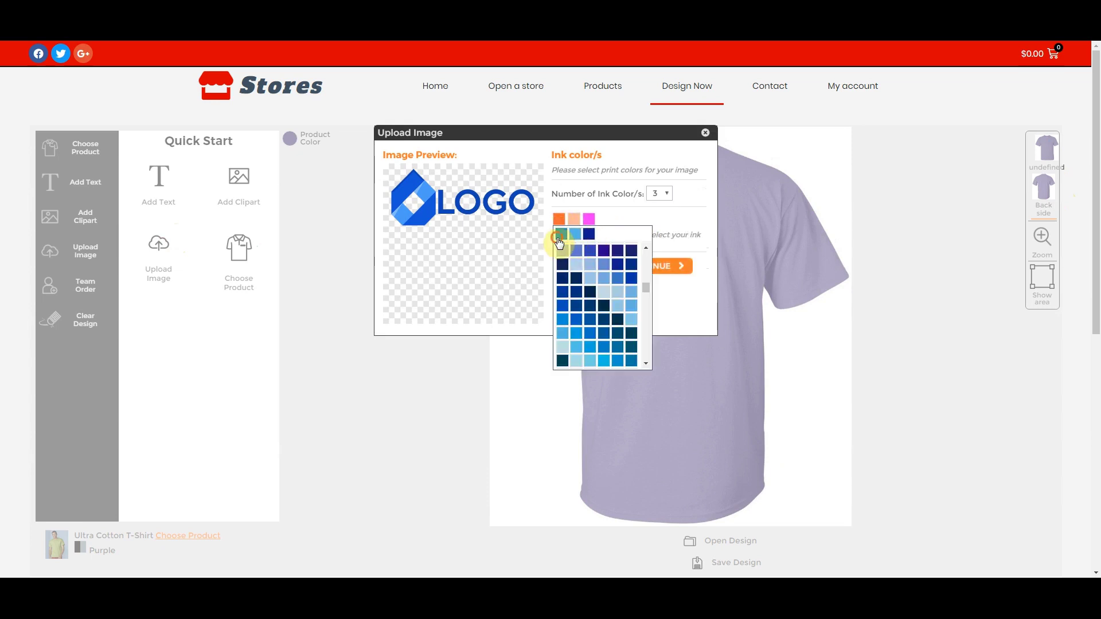
left_click(573, 229)
left_click(573, 228)
left_click(587, 235)
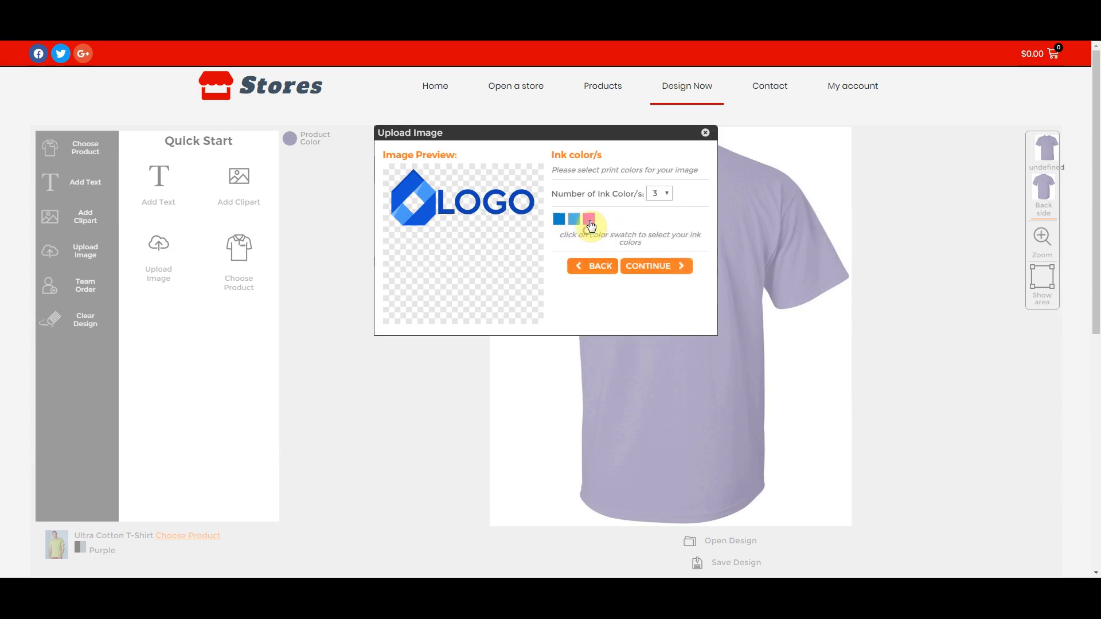
left_click(591, 220)
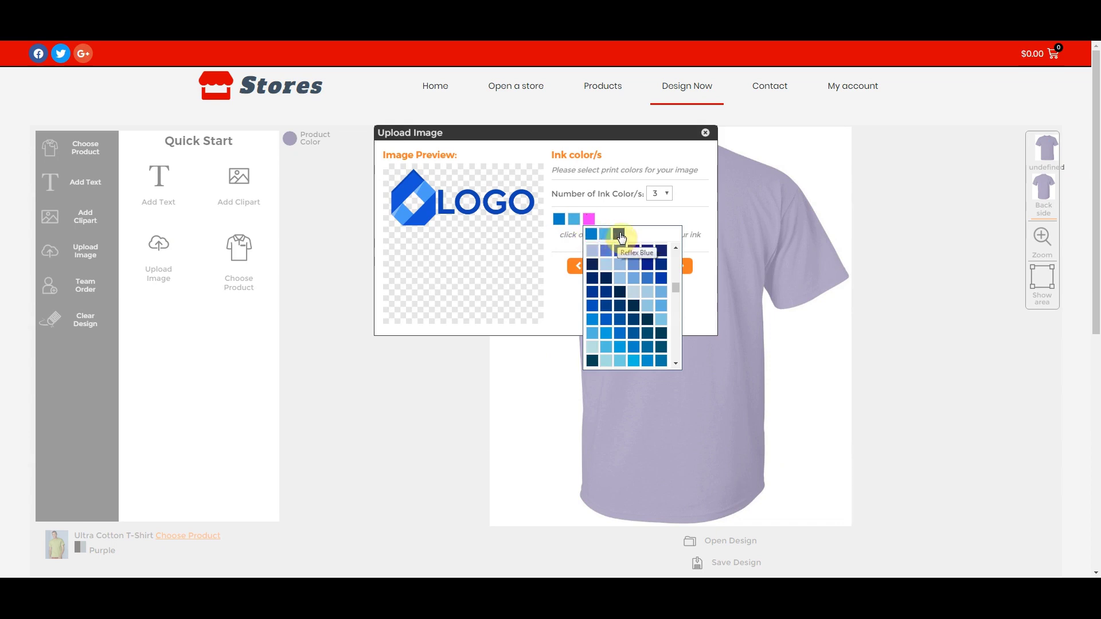
left_click(620, 235)
left_click(652, 266)
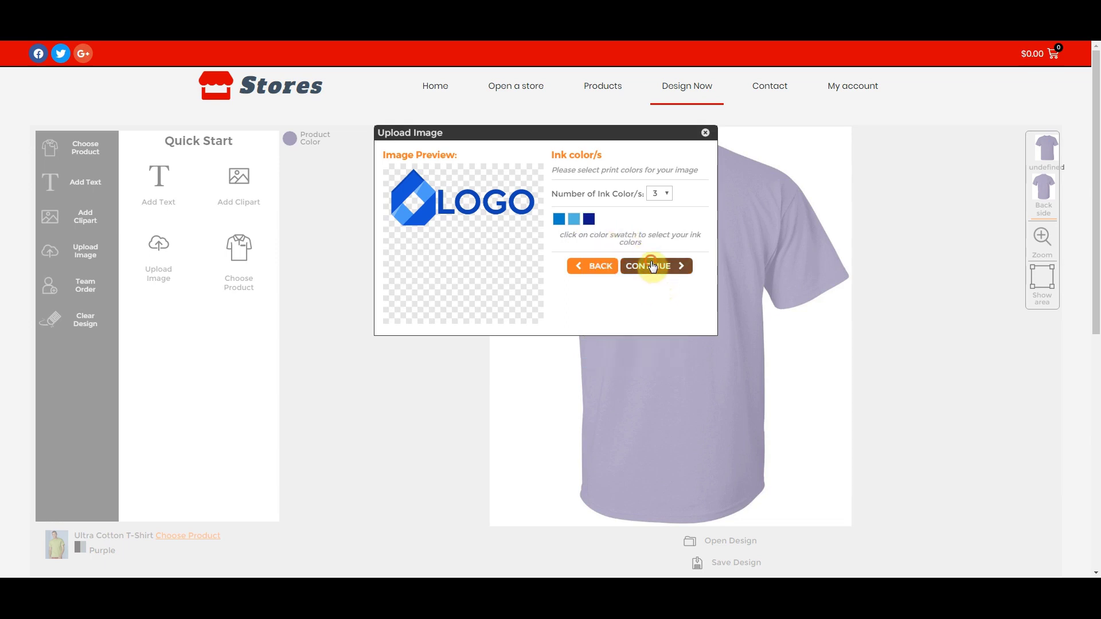
left_click_drag(651, 277, 646, 219)
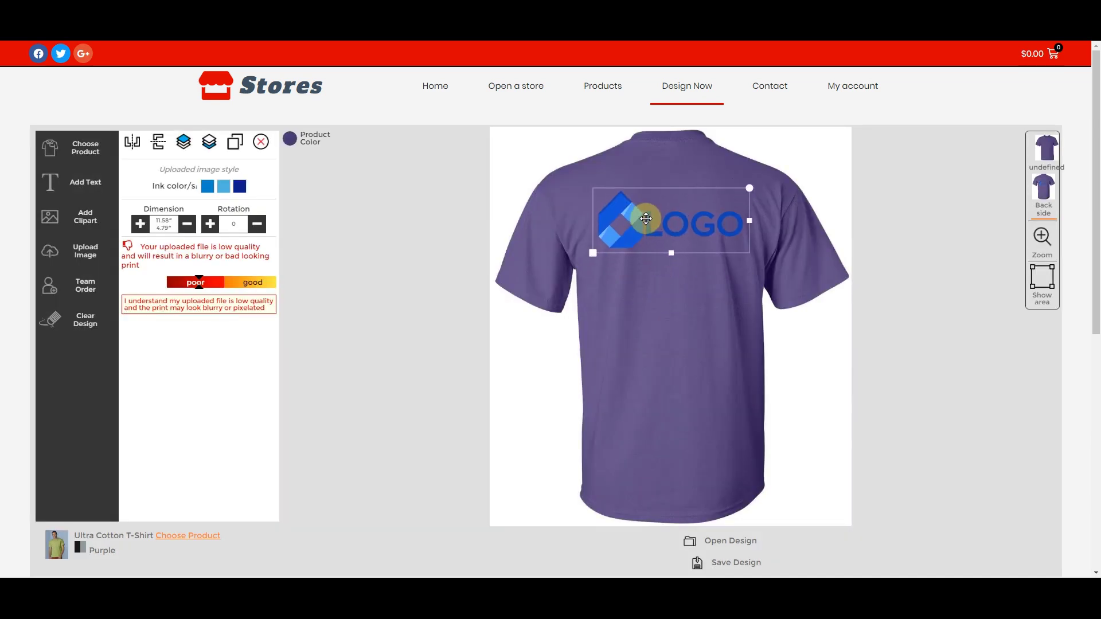
Change the shirt's product color to Blue Dusk and check the front side
left_click(290, 139)
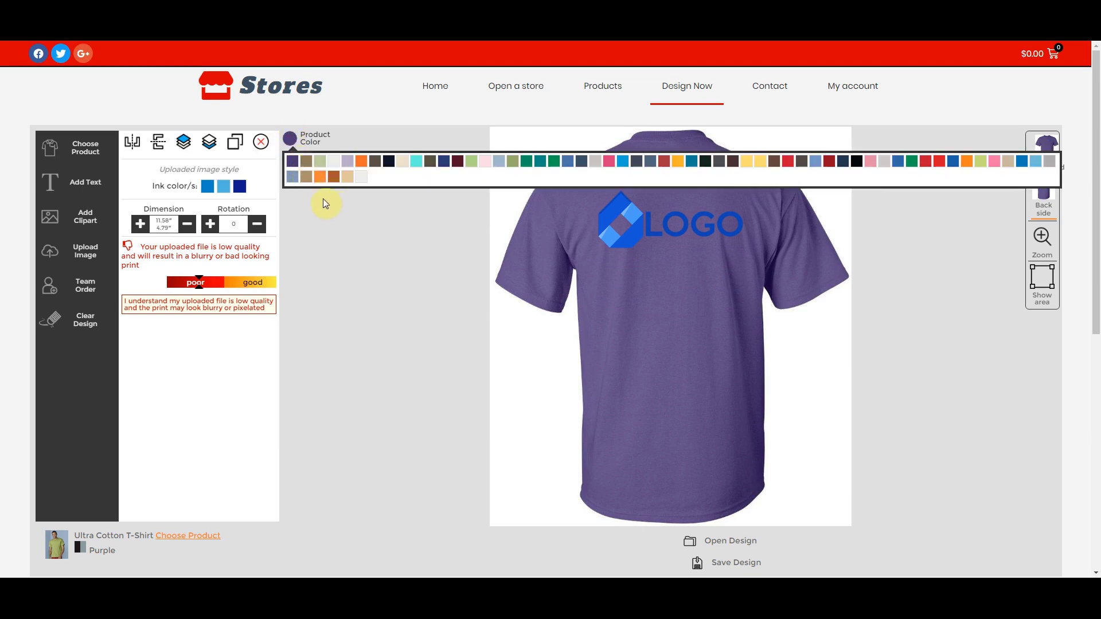
left_click(444, 162)
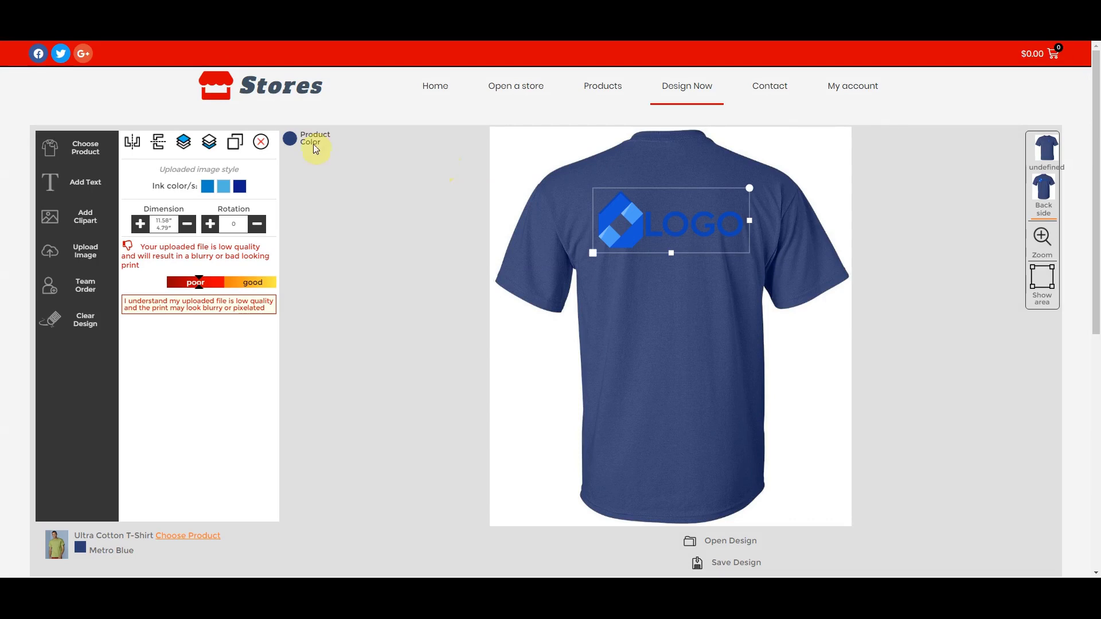
left_click(291, 140)
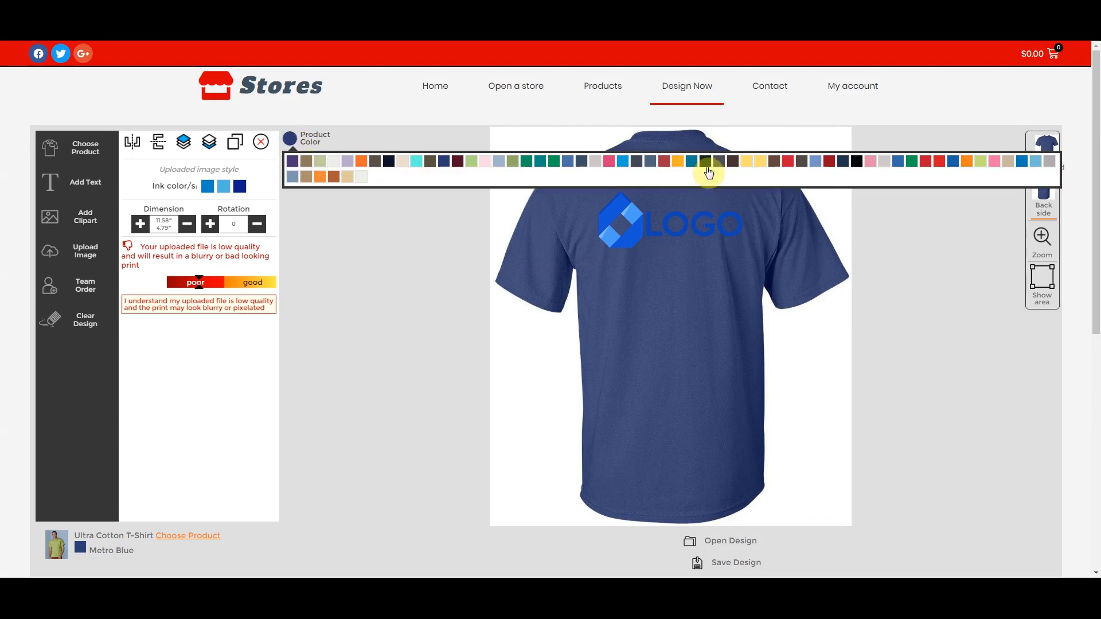
left_click(842, 162)
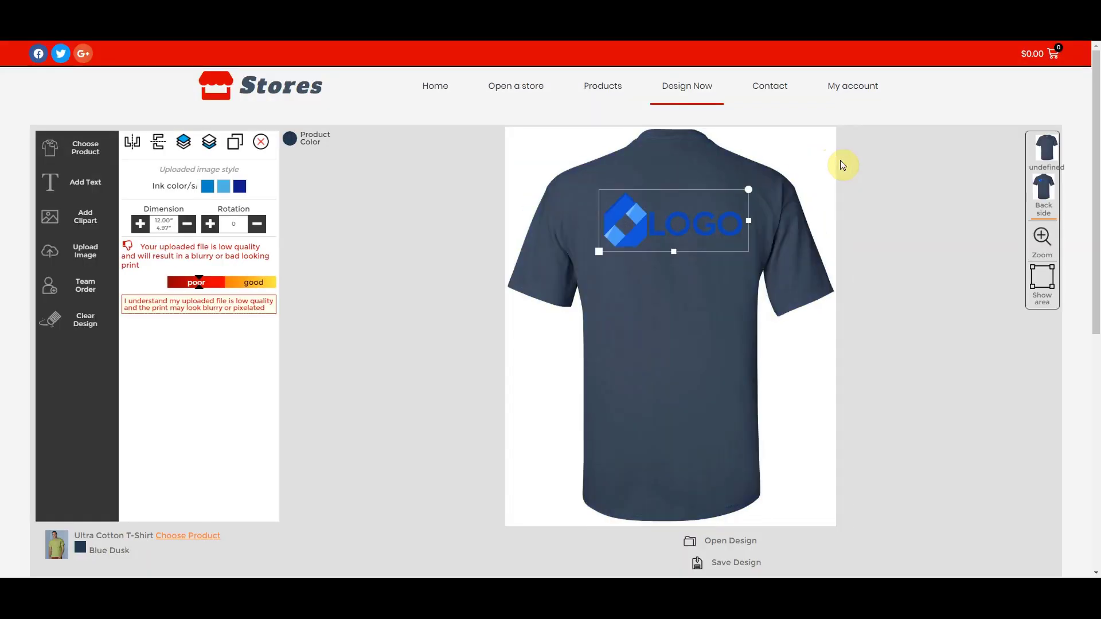
left_click(1044, 148)
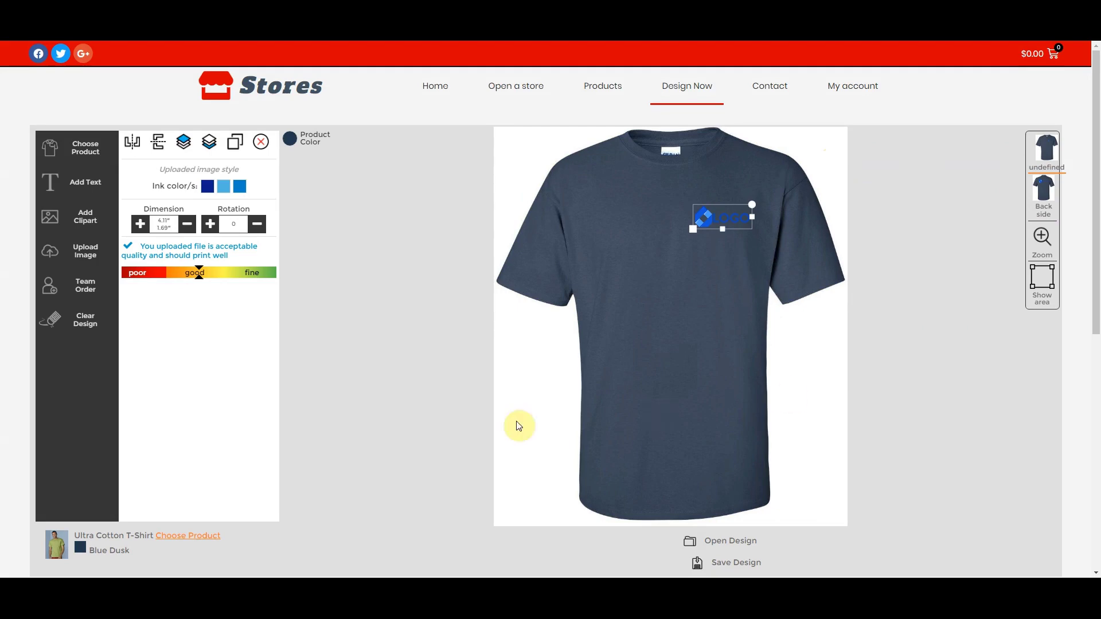
Start saving the shirt design to the store, naming it Mens Logo Tee with the description Gildan Ultra Cotton Tee
left_click(732, 565)
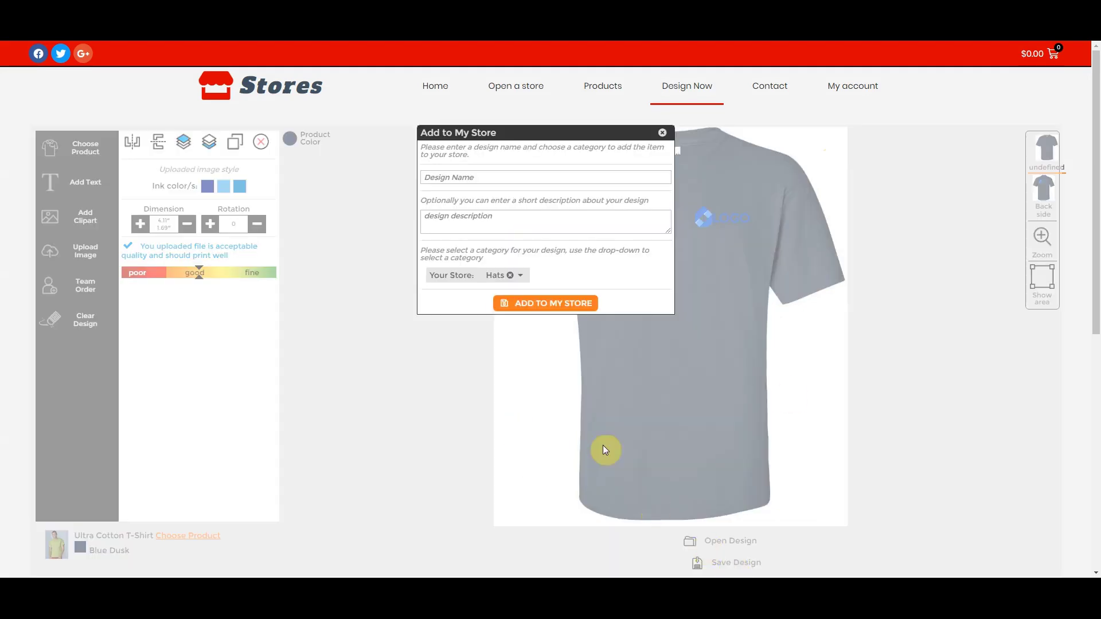
left_click(479, 175)
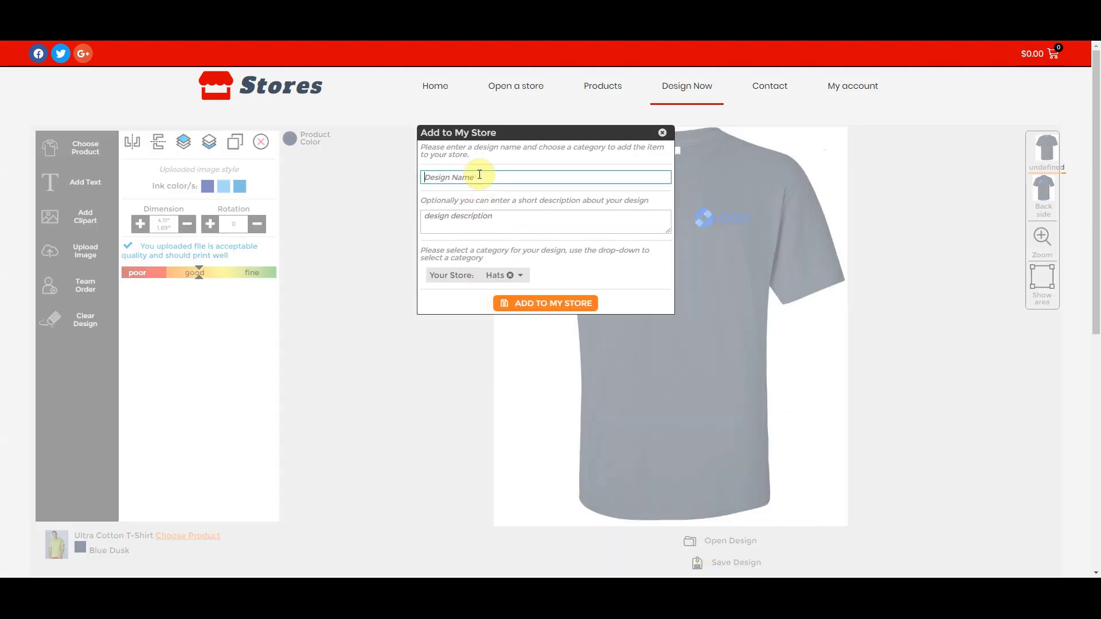
type("Mens Logo Tee")
left_click(467, 222)
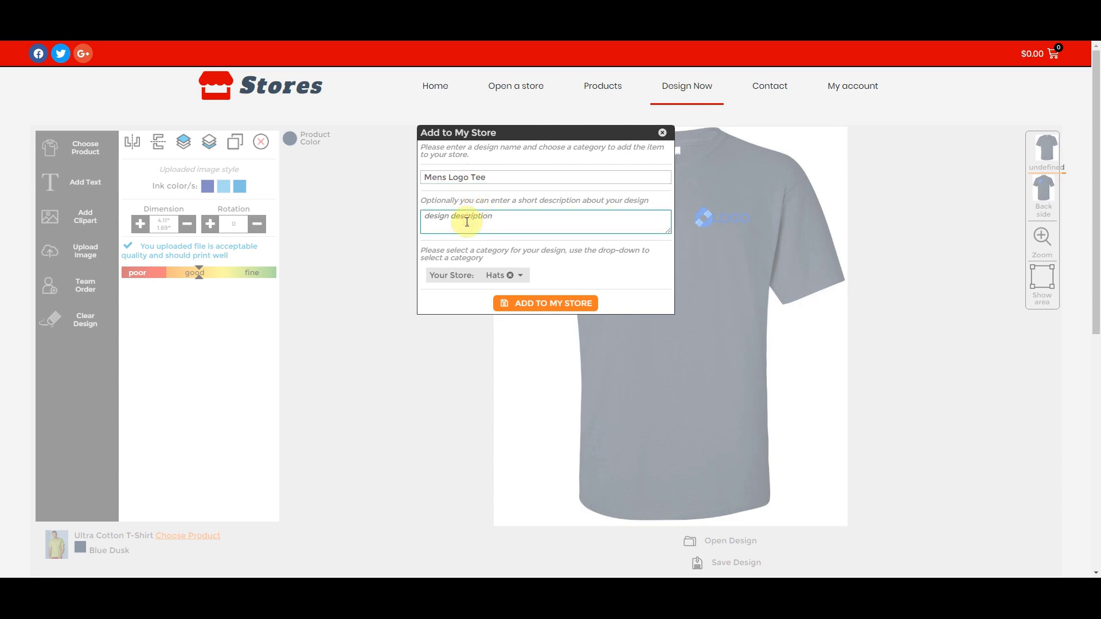
type("Gildan Ultra Cotton Tee")
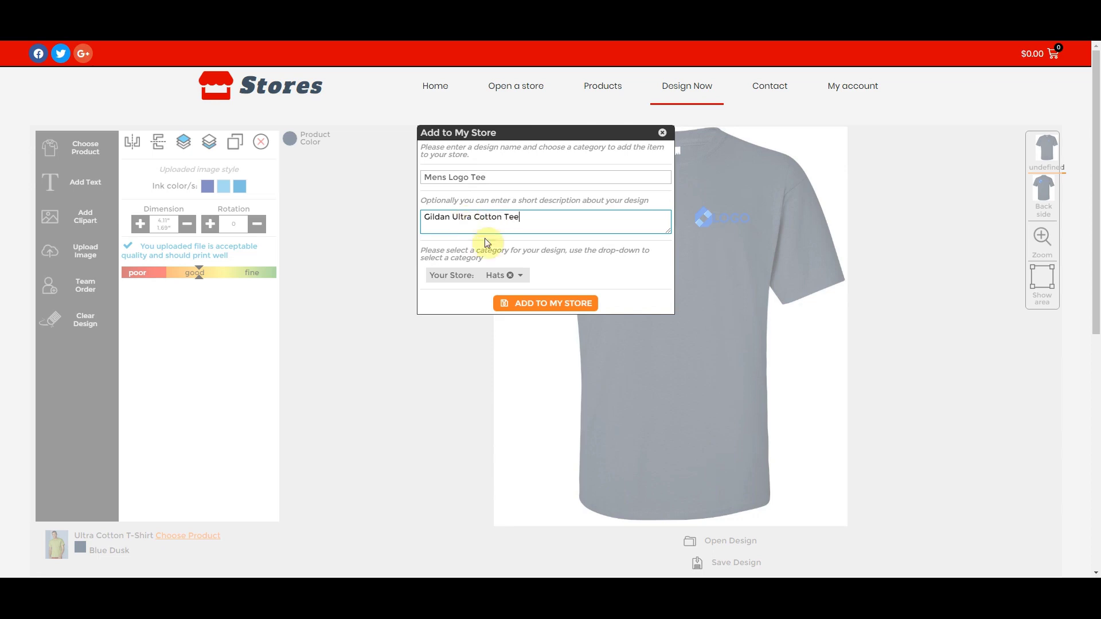
Replace the Hats category with Tees, add the men's tee to the store, and choose to design more items
left_click(521, 276)
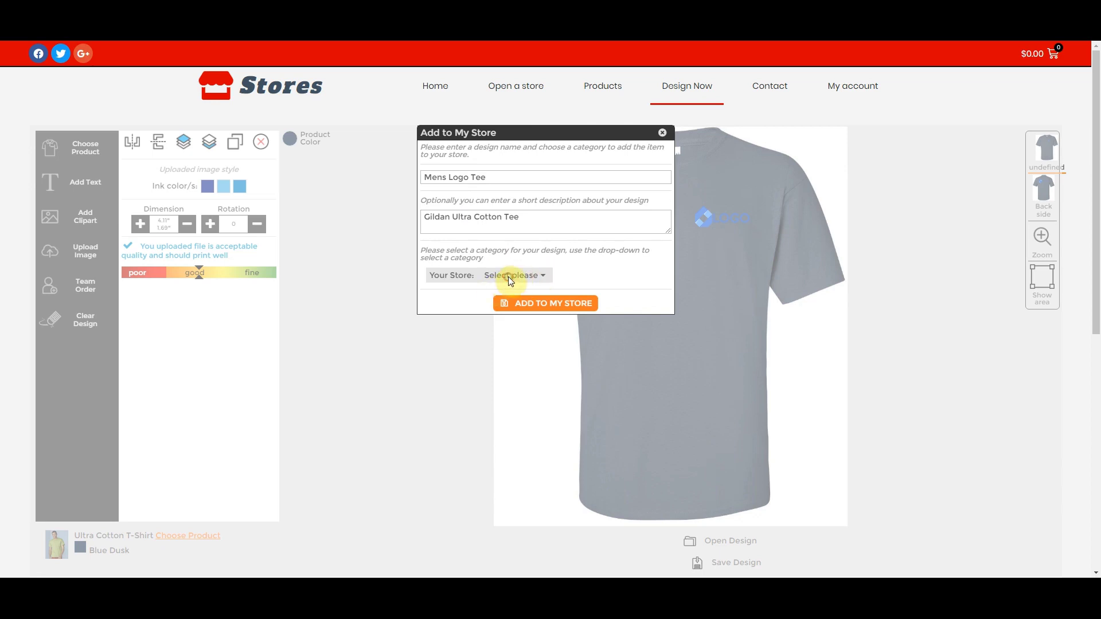
left_click(508, 276)
left_click(492, 290)
left_click(545, 308)
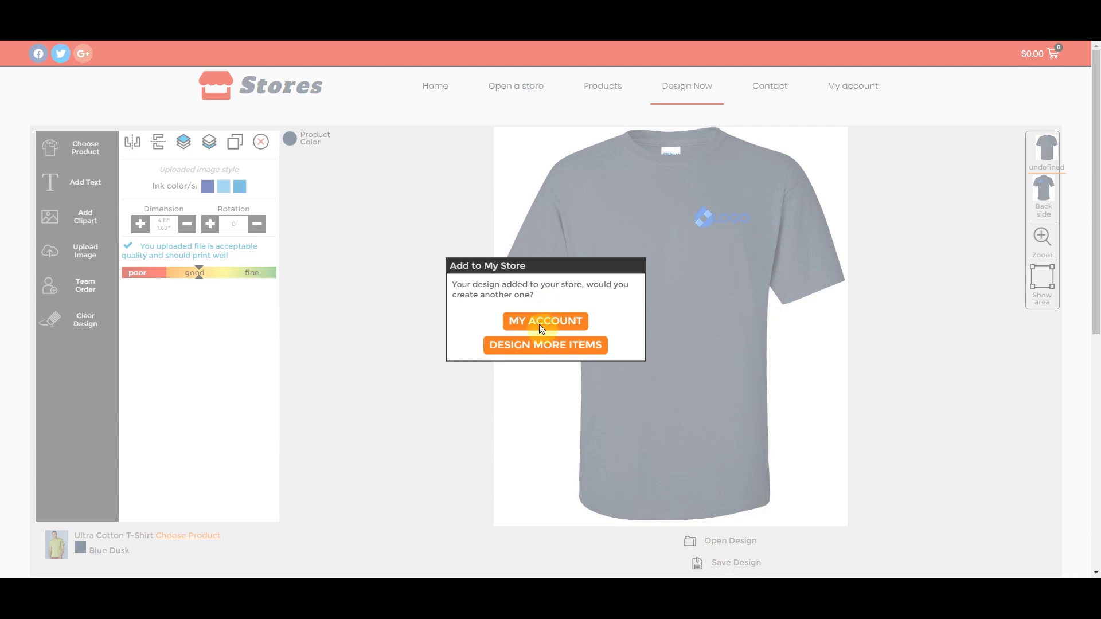
left_click(545, 345)
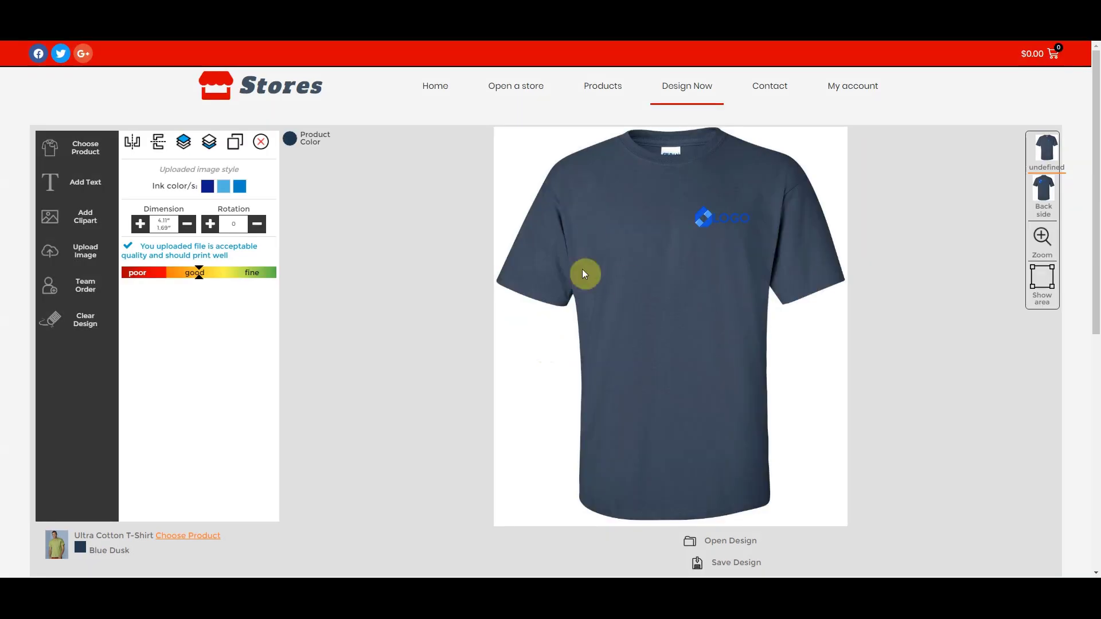
Switch the product to the Heavy Cotton Youth Raglan Tee from Youth Tees and delete the logo from its back
left_click(75, 143)
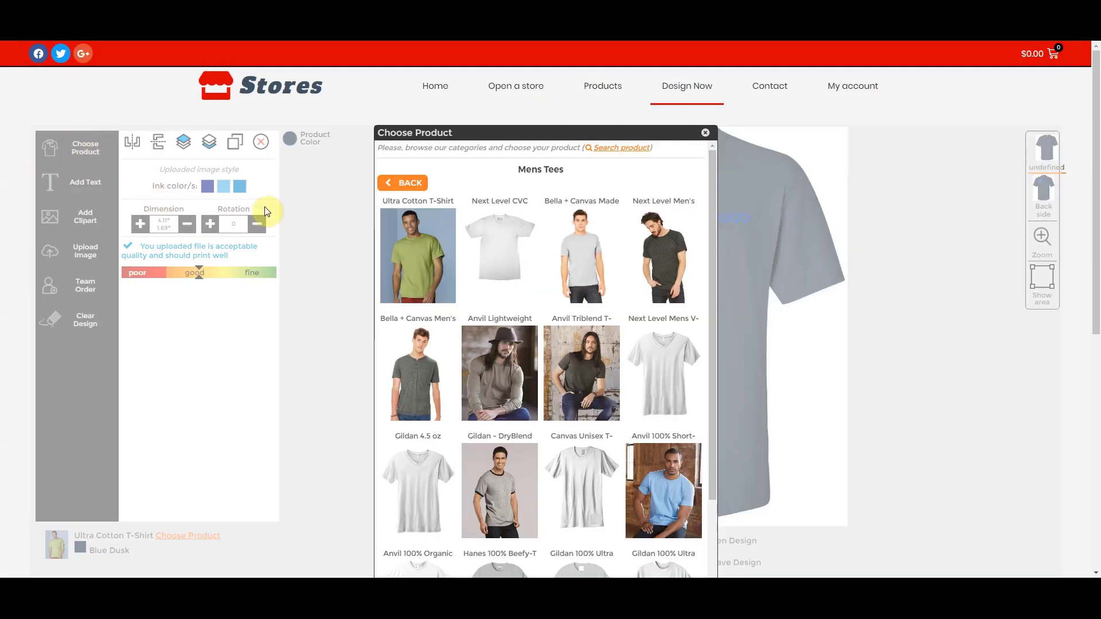
left_click(395, 182)
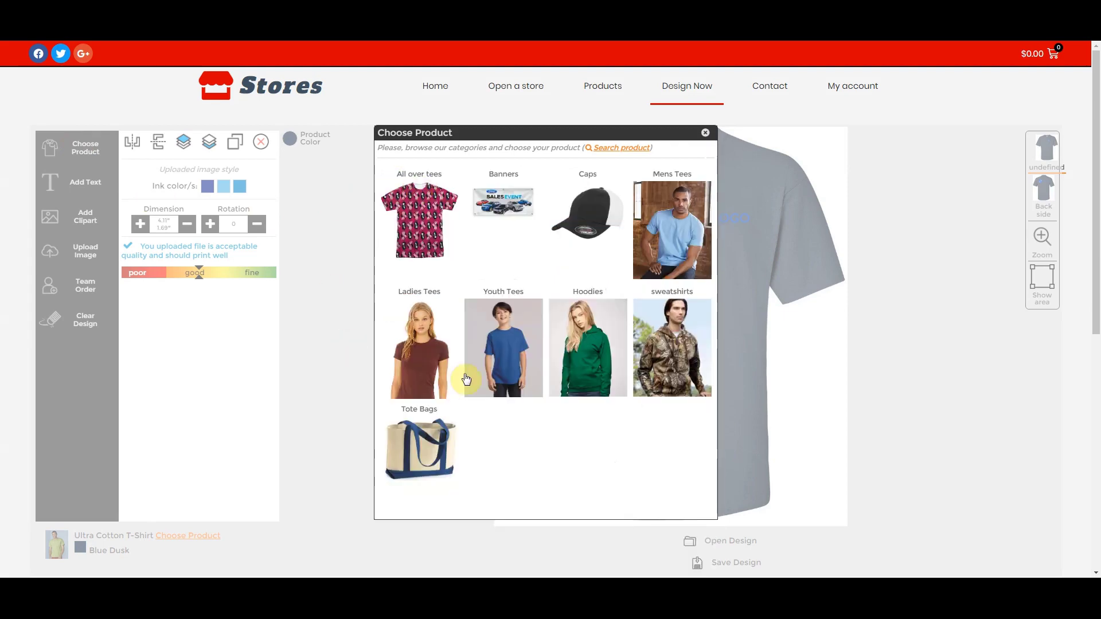
left_click(516, 346)
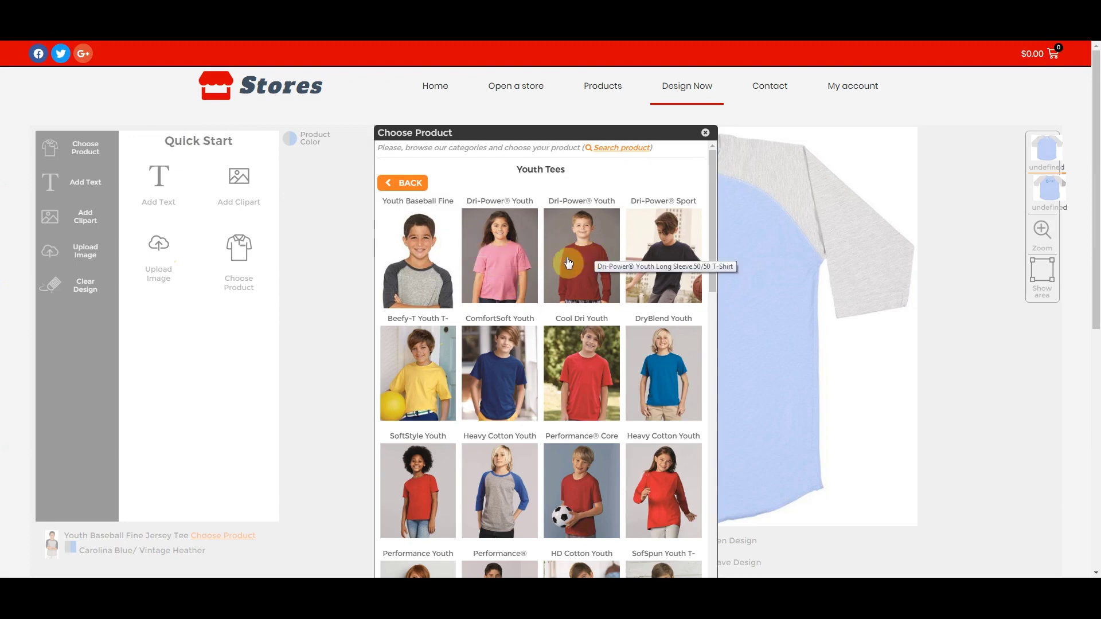
scroll(503, 387, "down", 2)
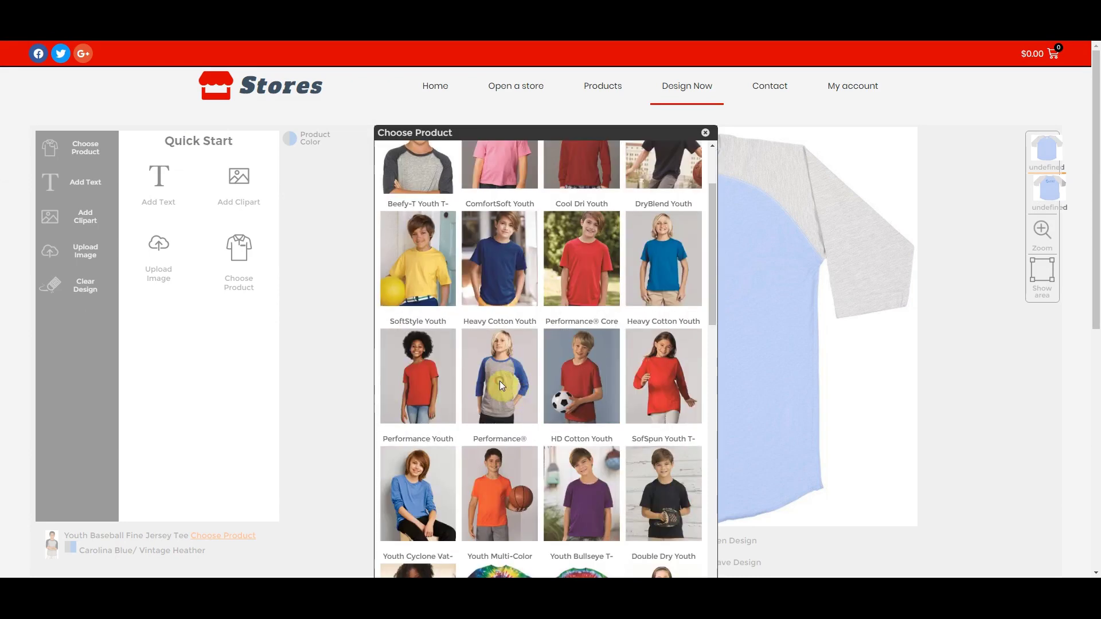
left_click(500, 381)
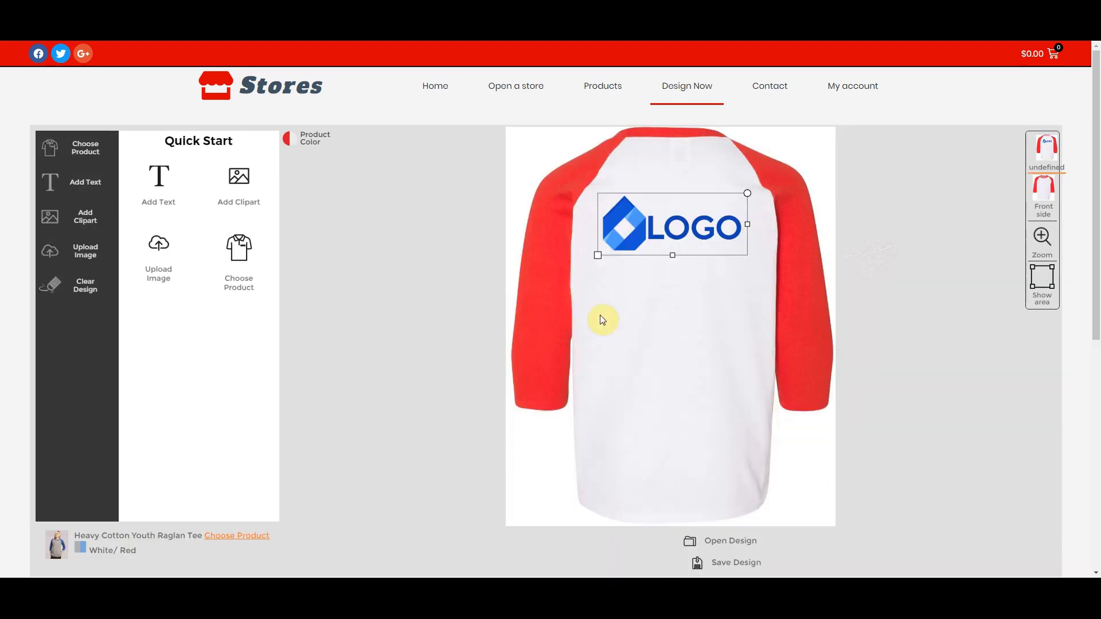
left_click_drag(649, 239, 644, 242)
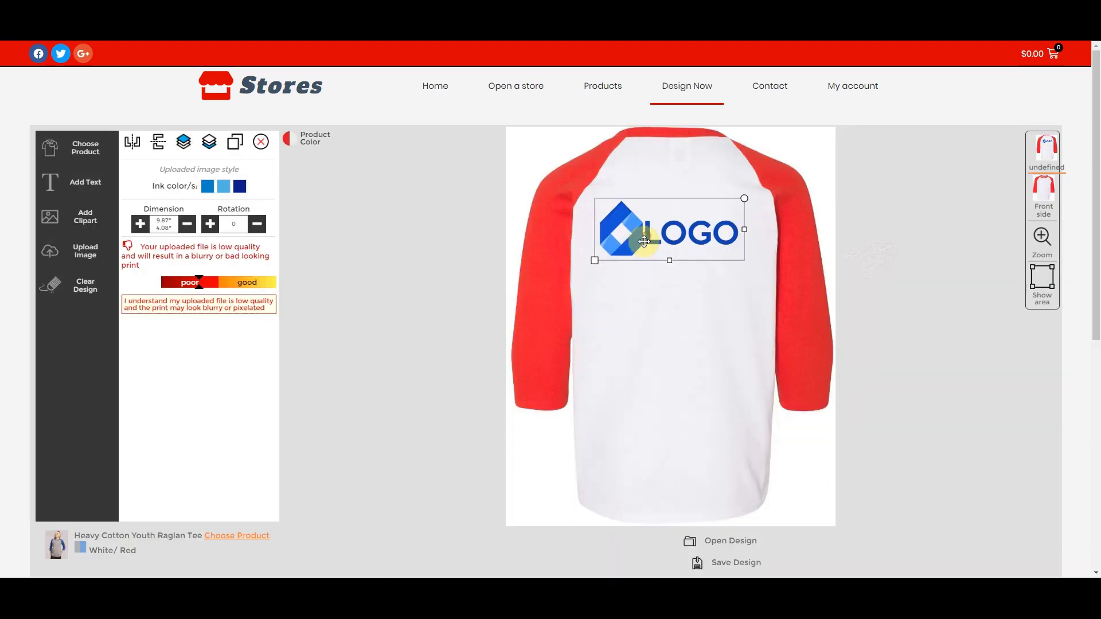
key("Delete")
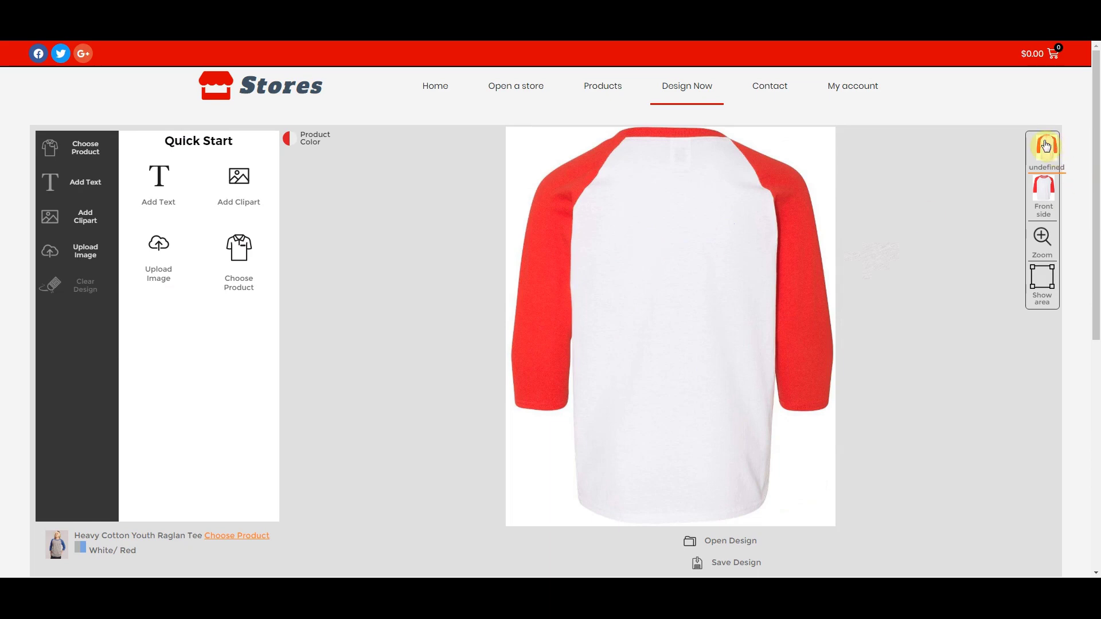
Select the previously uploaded logo for the raglan tee's front side, without a photo effect, and set its number of ink colors to 3
left_click(1040, 195)
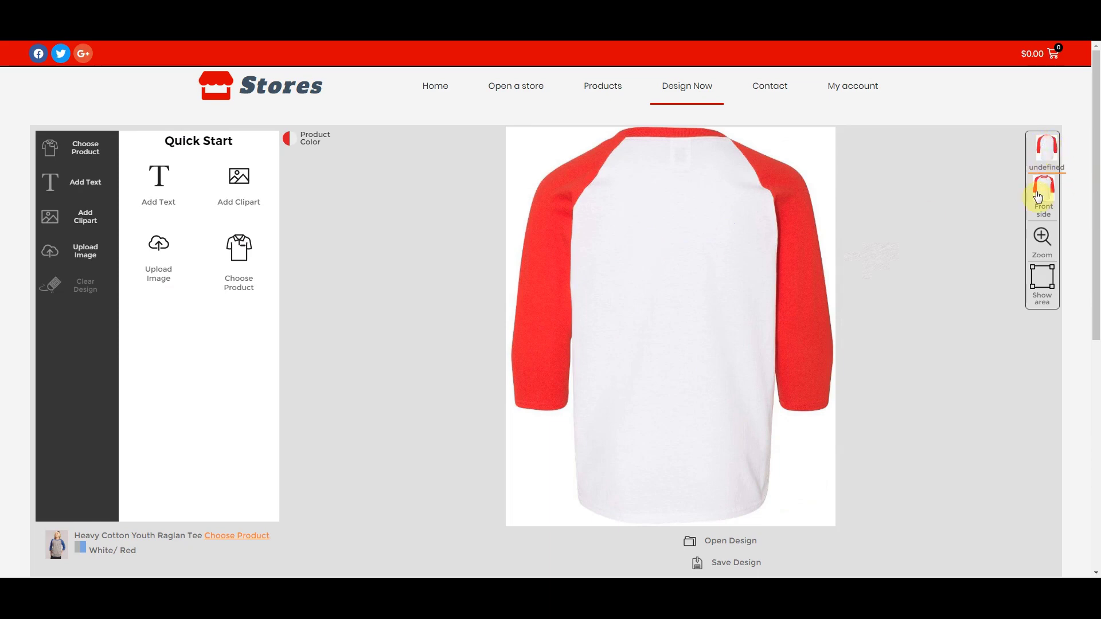
left_click(158, 246)
left_click(583, 226)
left_click(614, 285)
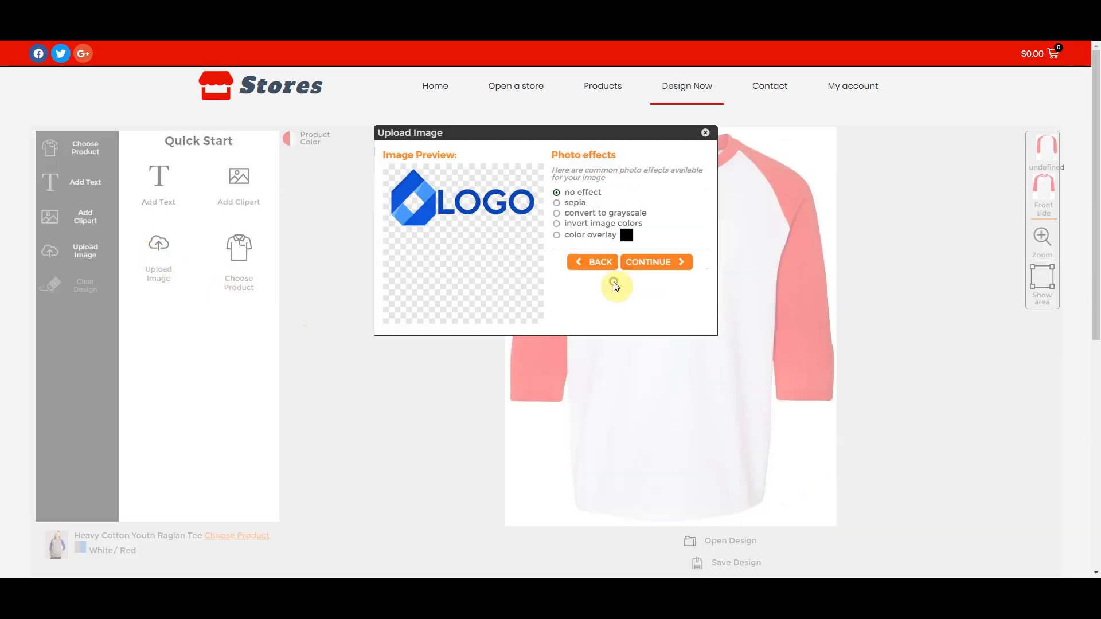
left_click(647, 261)
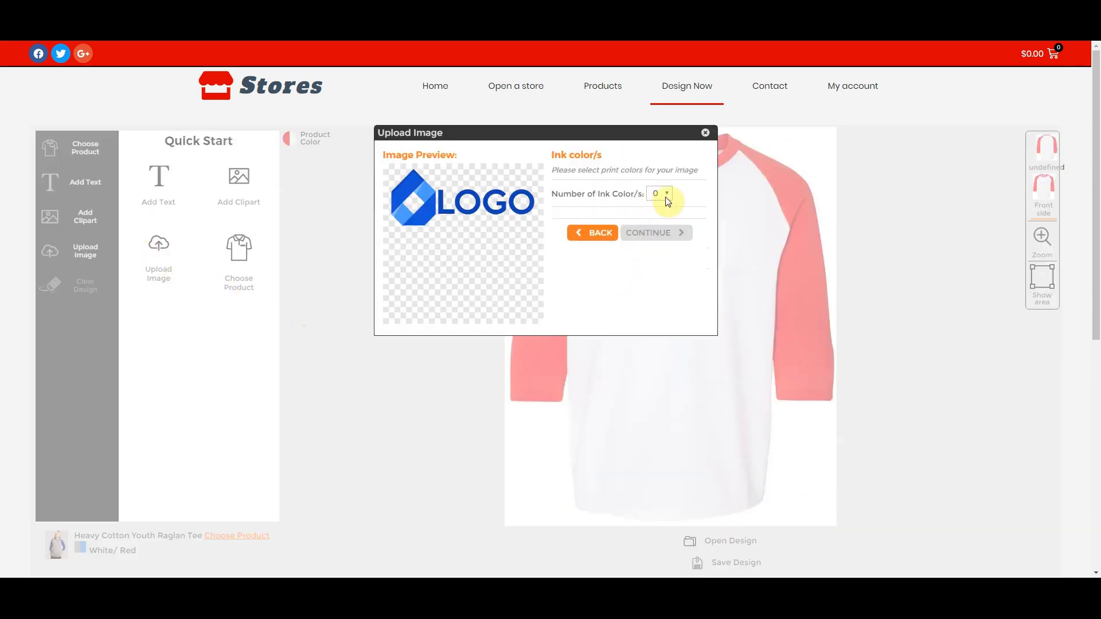
left_click(659, 193)
left_click(659, 241)
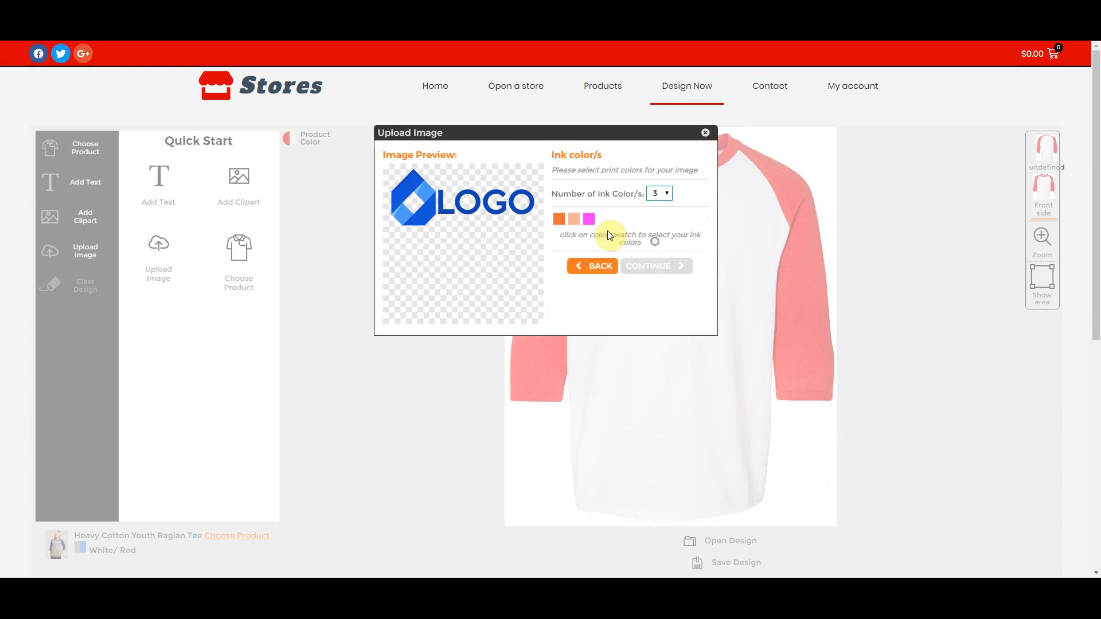
Choose medium blue, light blue and dark blue as the logo's three ink colors
left_click(561, 220)
left_click(562, 233)
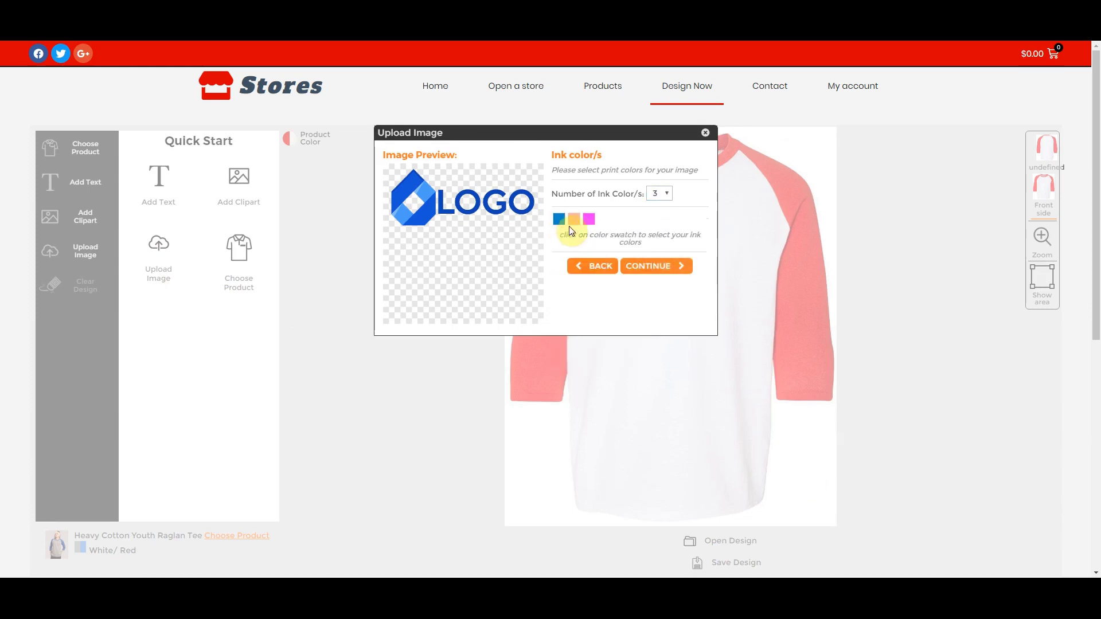
left_click(574, 220)
left_click(591, 233)
left_click(589, 219)
left_click(620, 235)
Place the logo on the raglan tee's upper chest and shrink it to about 9.33 × 3.87 inches
left_click(662, 268)
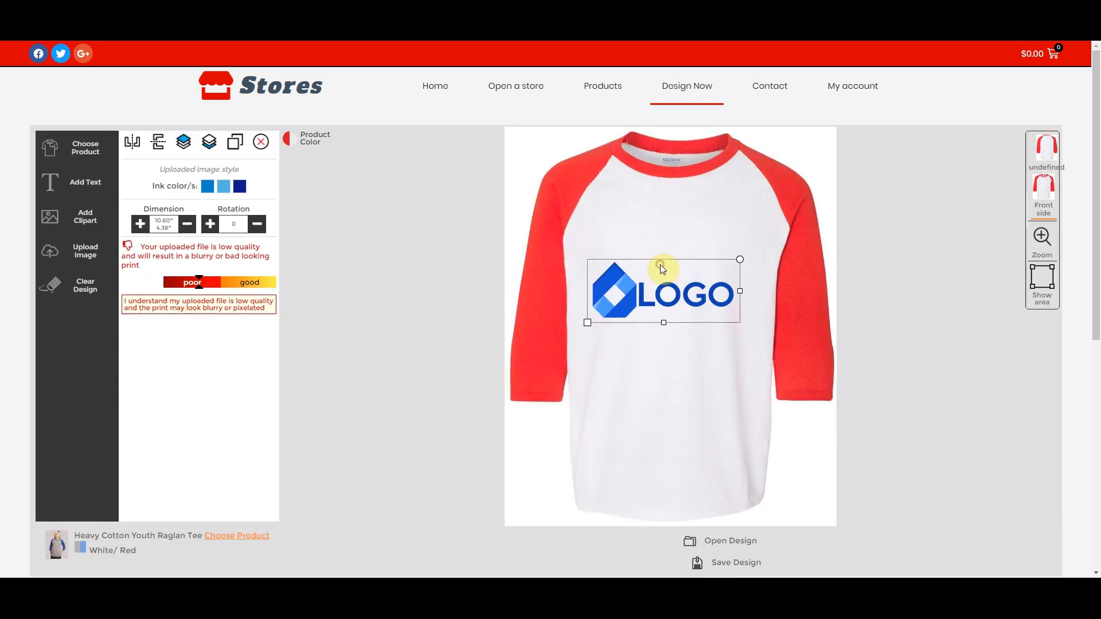
left_click_drag(677, 287, 684, 238)
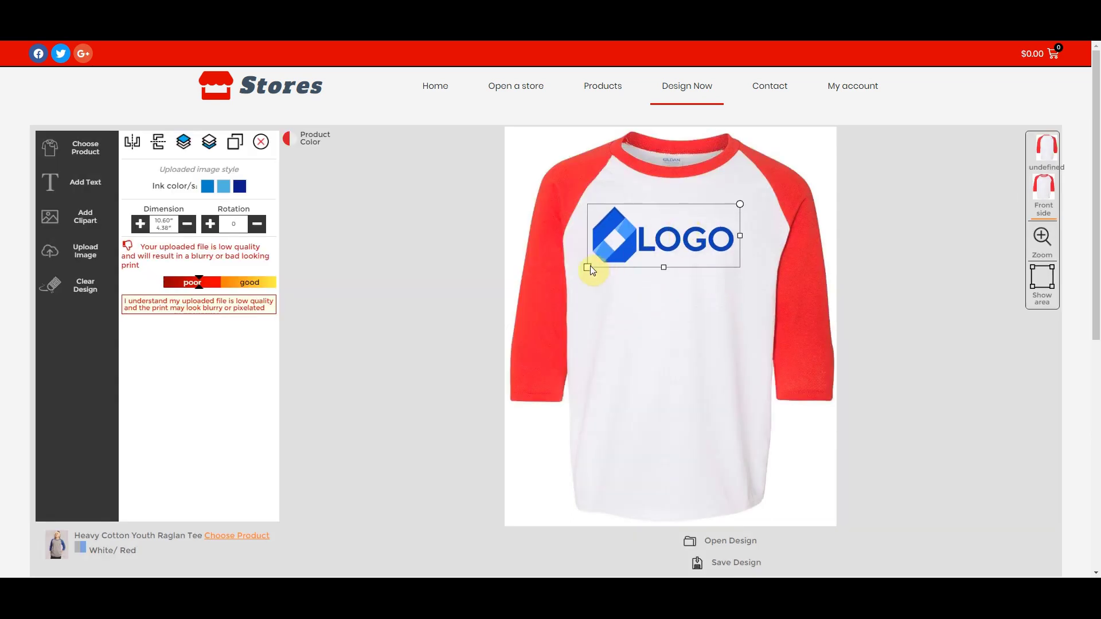
left_click_drag(598, 259, 596, 258)
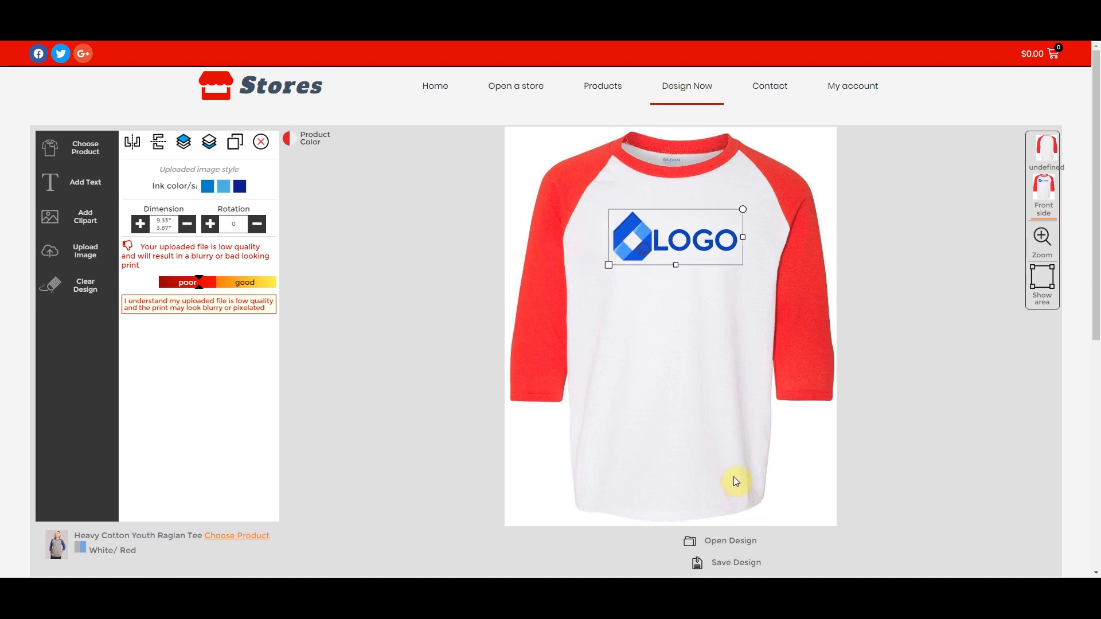
Start saving the raglan design to the store, naming it "Yotuh Basebal Tee" with the description "Raglan tee in red and white"
left_click(715, 562)
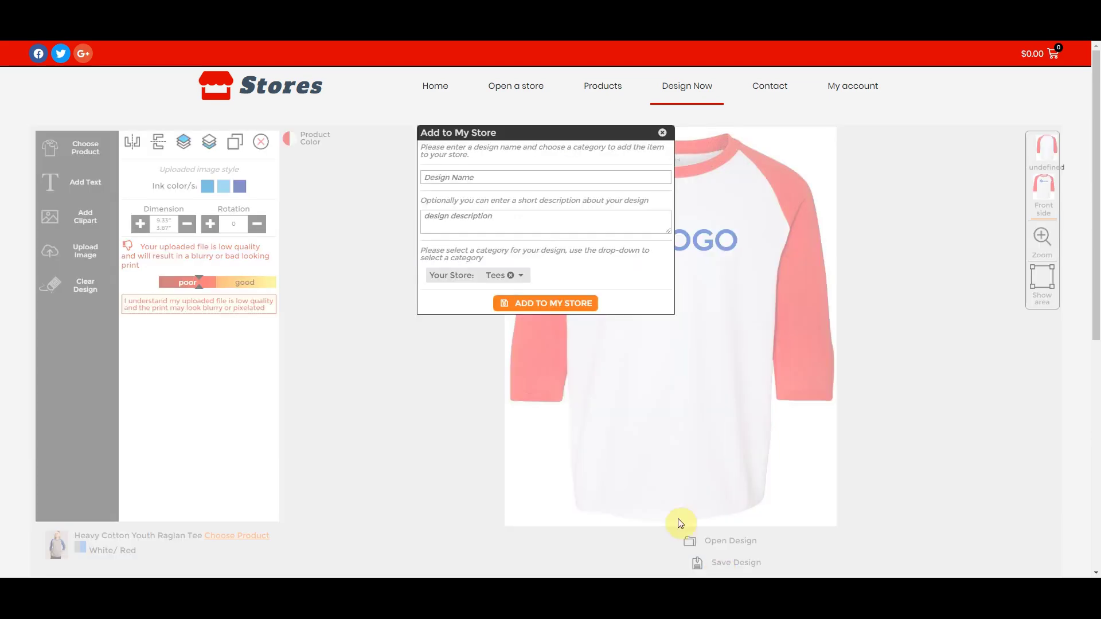
left_click(480, 181)
type("Yo")
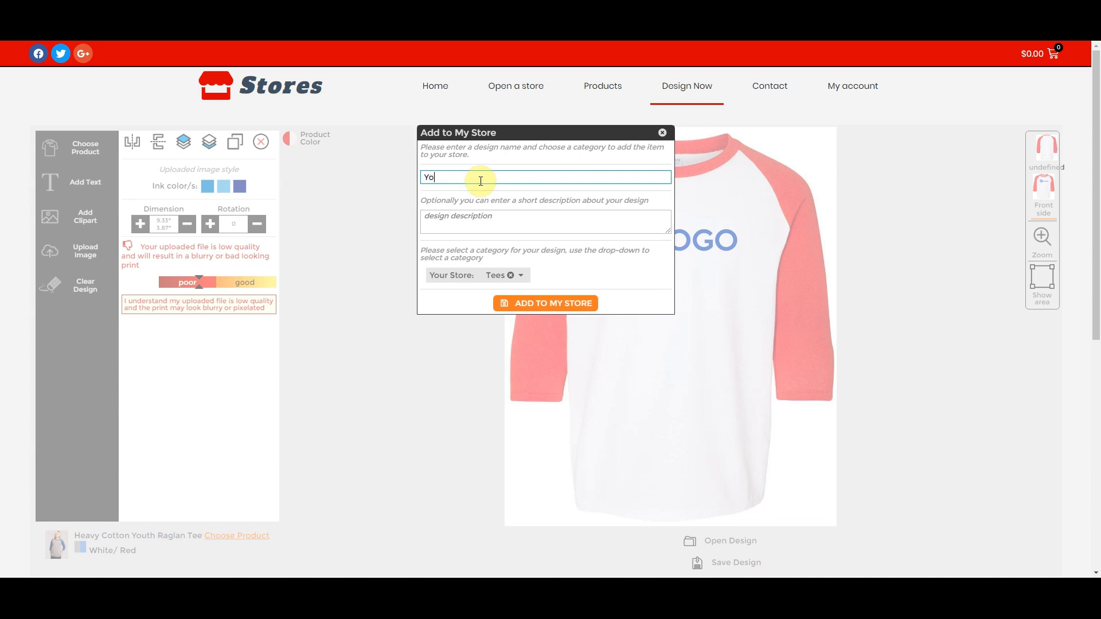
type("tuh Basebal Tee")
left_click(494, 213)
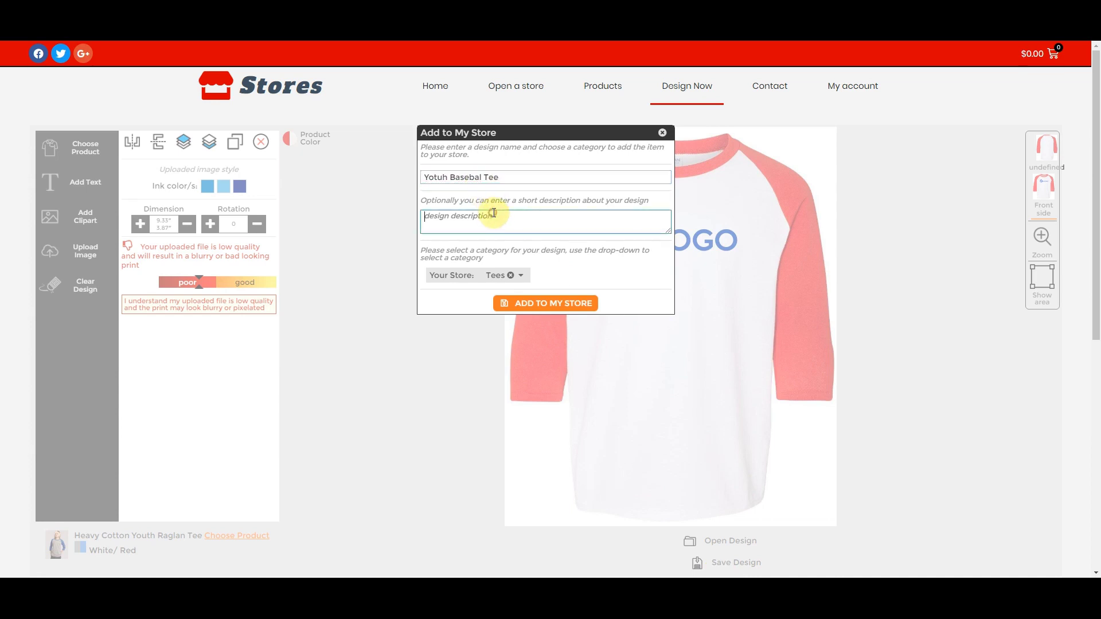
type("Raglan tee in red and white")
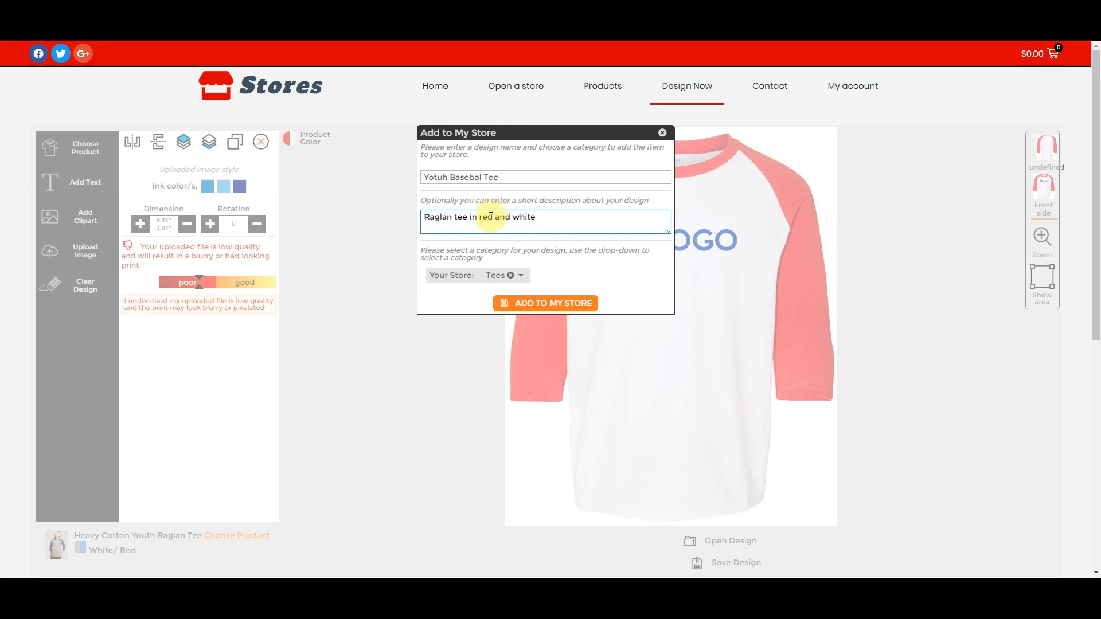
Reselect the Tees category for the raglan design, add it to the store, and choose to design more items
left_click(523, 277)
left_click(510, 275)
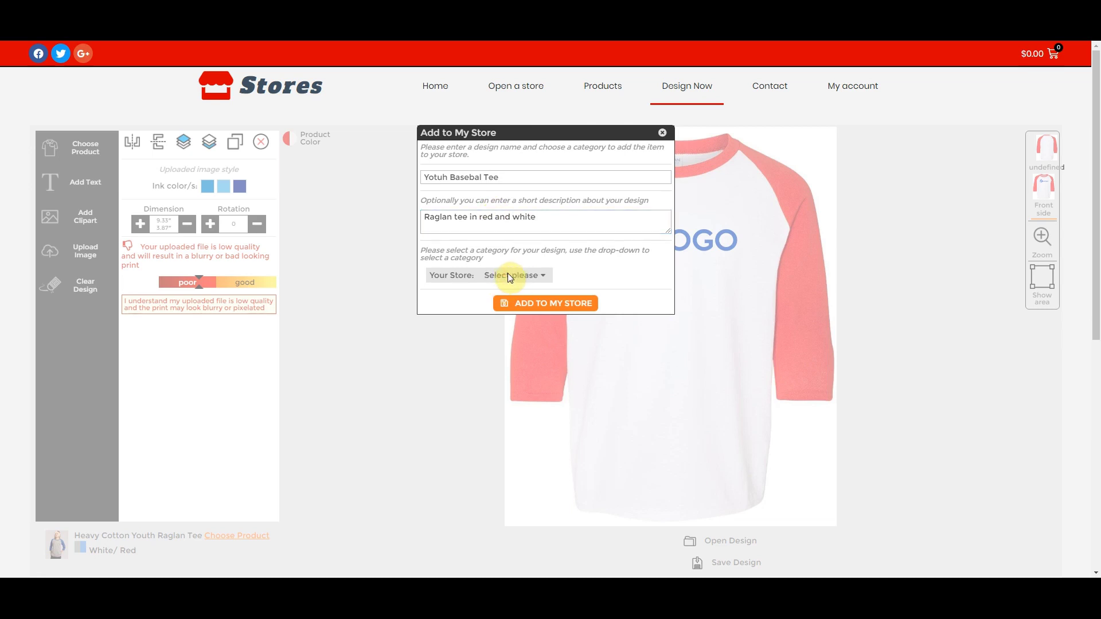
left_click(513, 277)
left_click(493, 289)
left_click(558, 312)
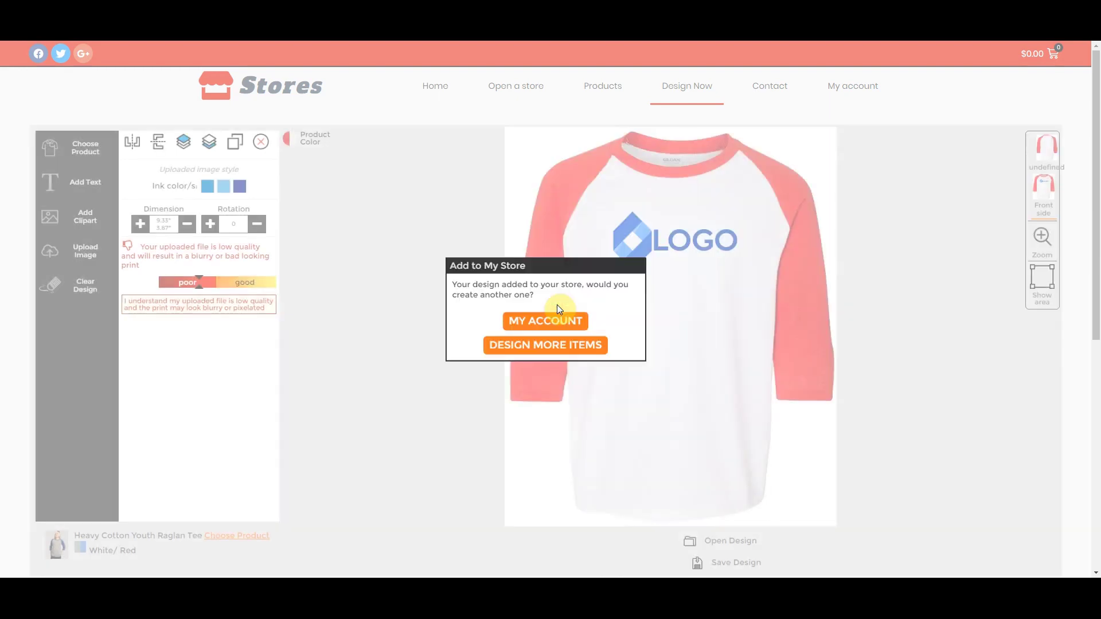
left_click(541, 356)
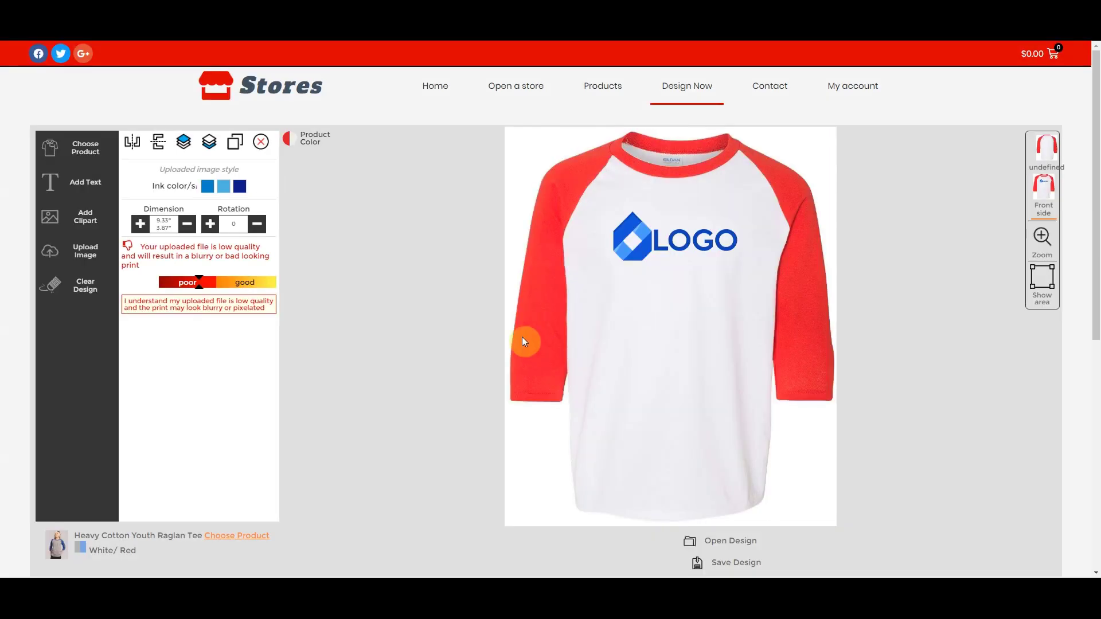
Switch the product to the Women's Oasis Wash V-Neck T-Shirt from Ladies Tees and move the chest logo slightly down
left_click(87, 148)
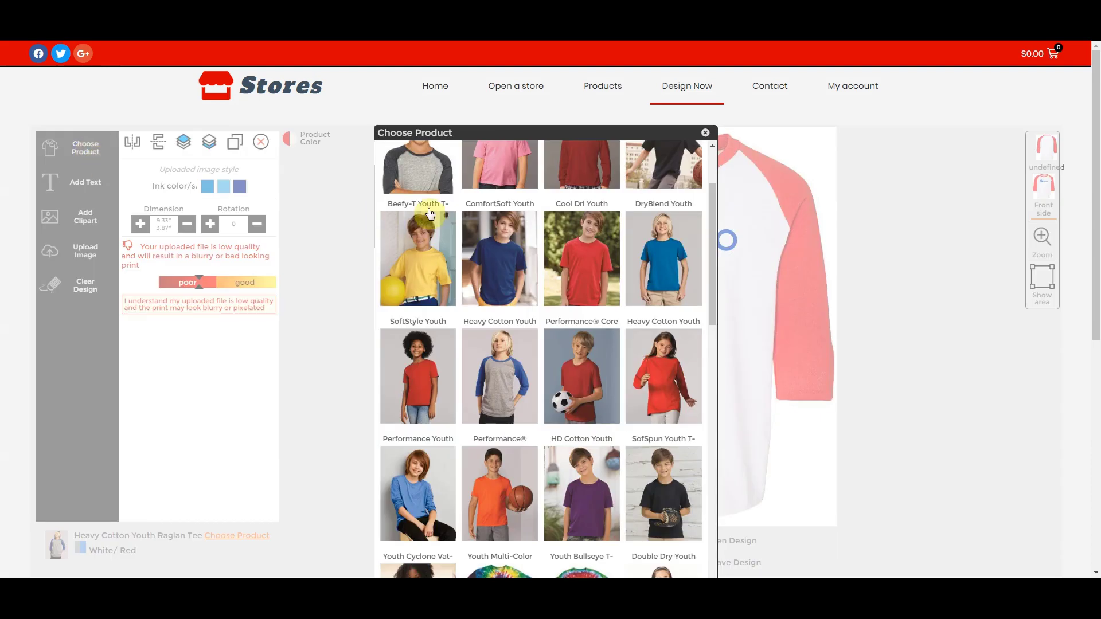
scroll(428, 187, "up", 3)
left_click(393, 180)
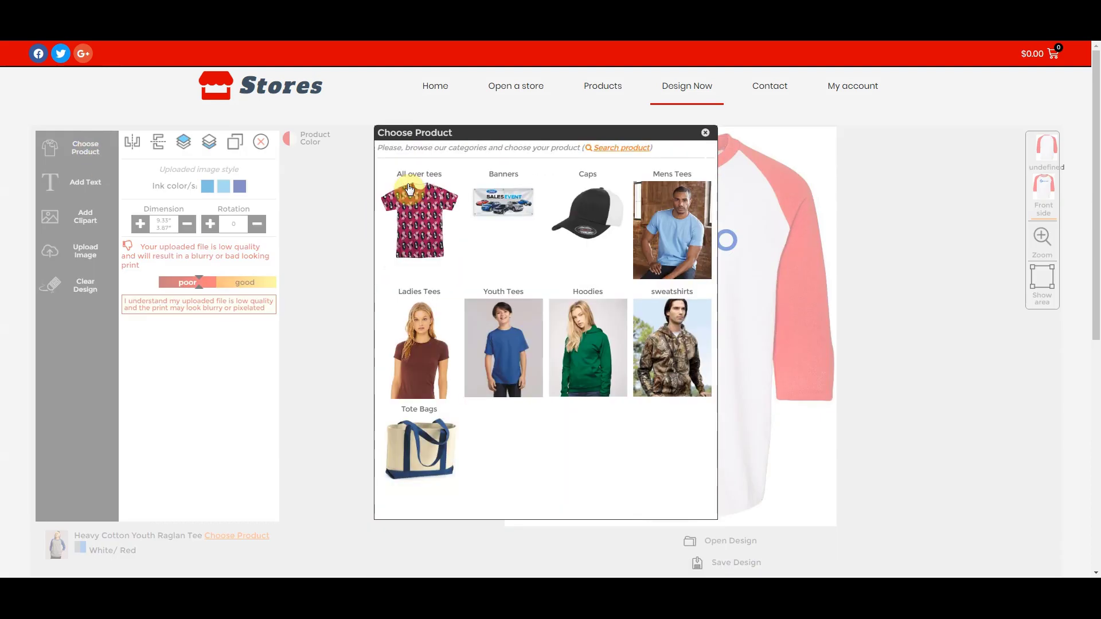
left_click(431, 375)
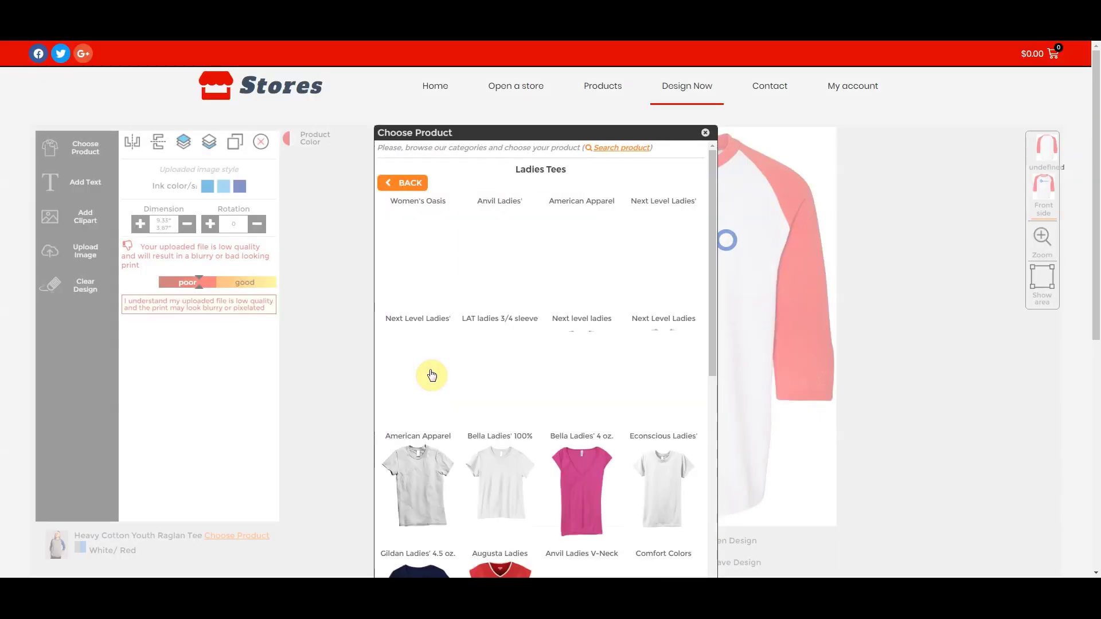
left_click(435, 255)
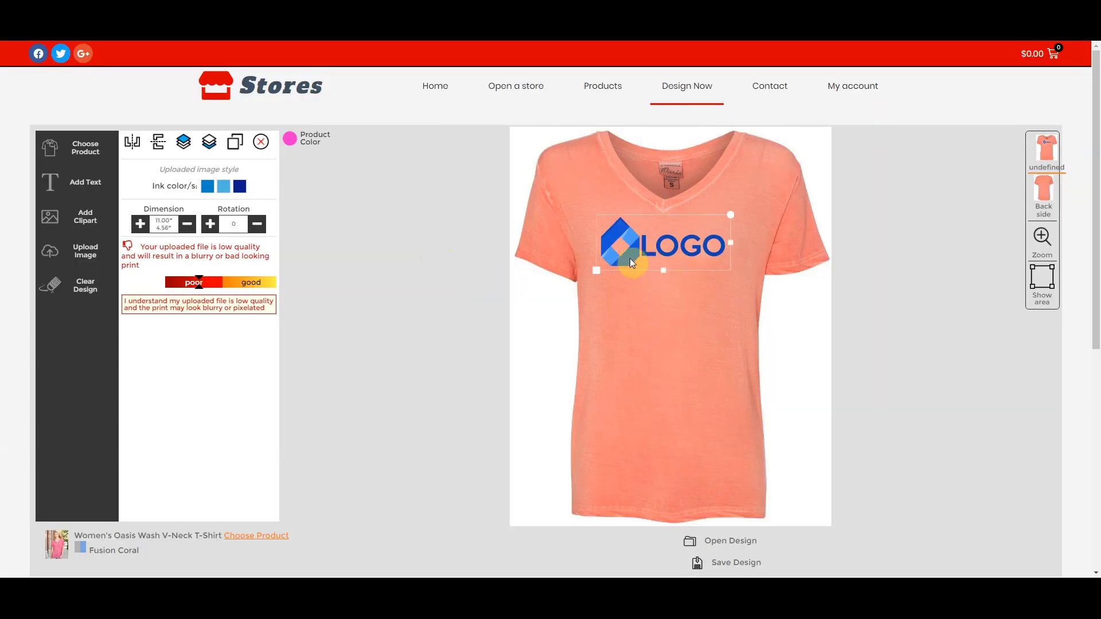
left_click_drag(631, 262, 631, 264)
left_click(646, 506)
Start saving the V-neck design to the store, naming it "Ladies V-Neck with Logo" with the description "V-neck Ladies cotton tee"
left_click(739, 566)
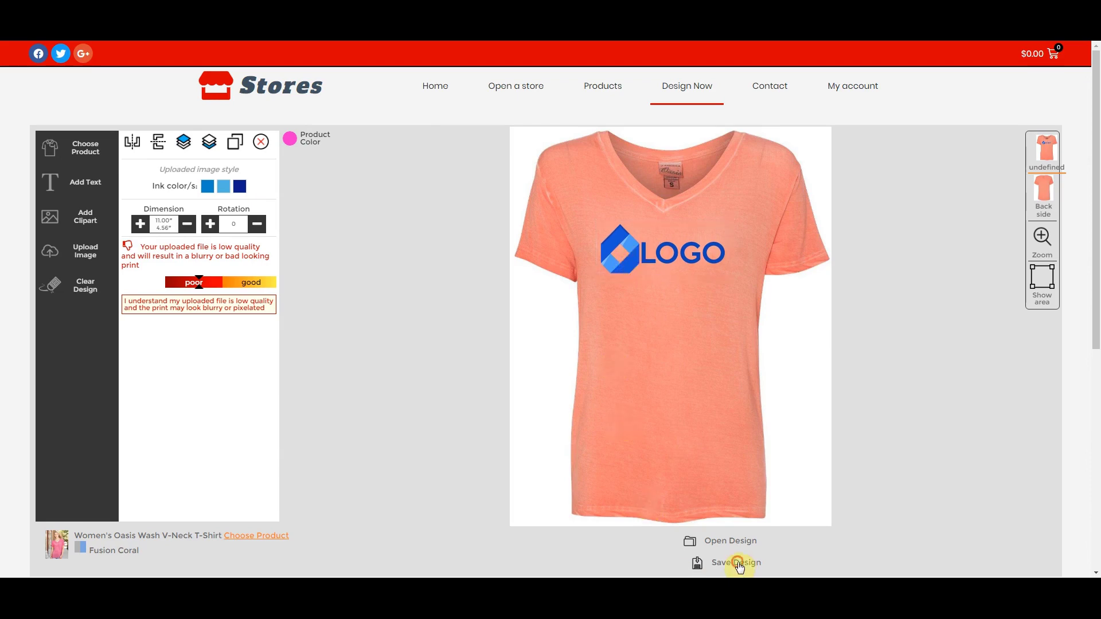
left_click(475, 172)
type("L")
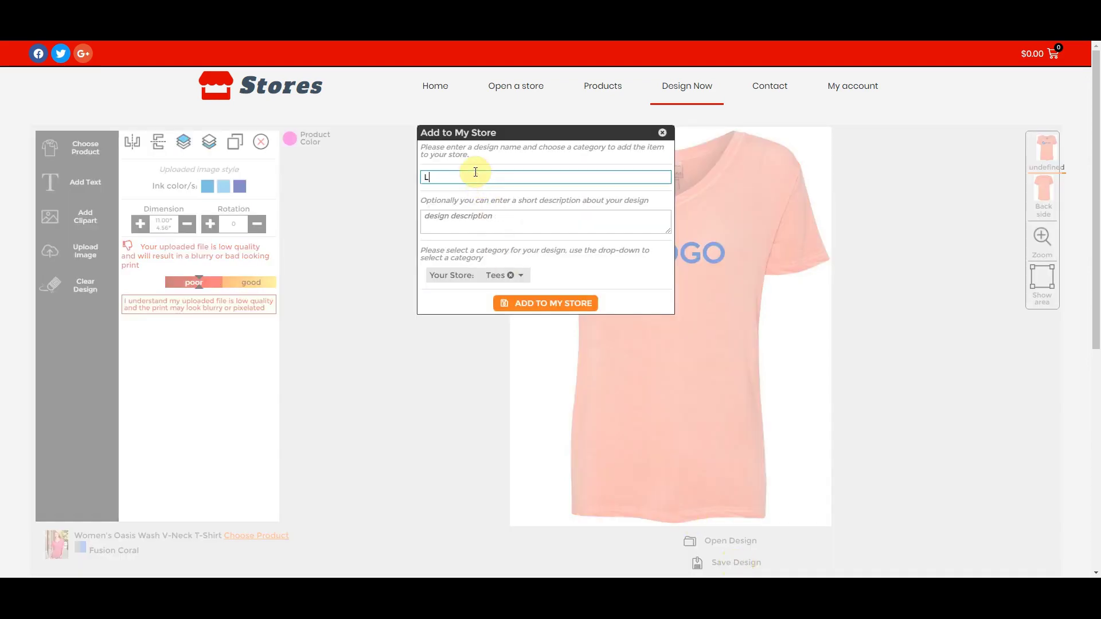
type("adies V-Neck with Logo")
left_click(453, 219)
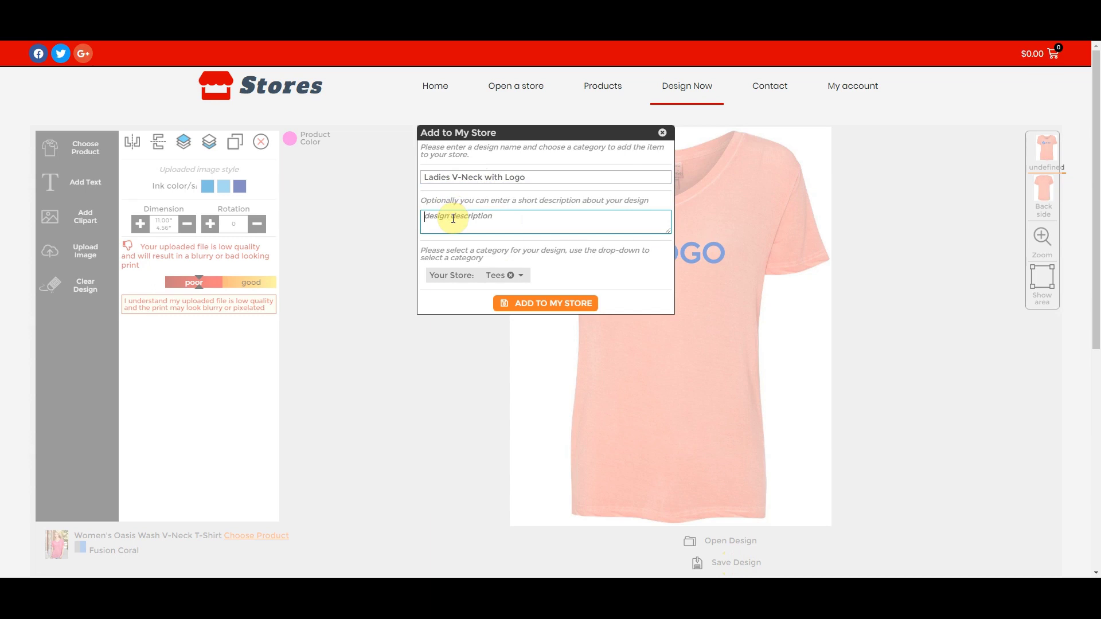
type("V-neck Ladies cotton tee")
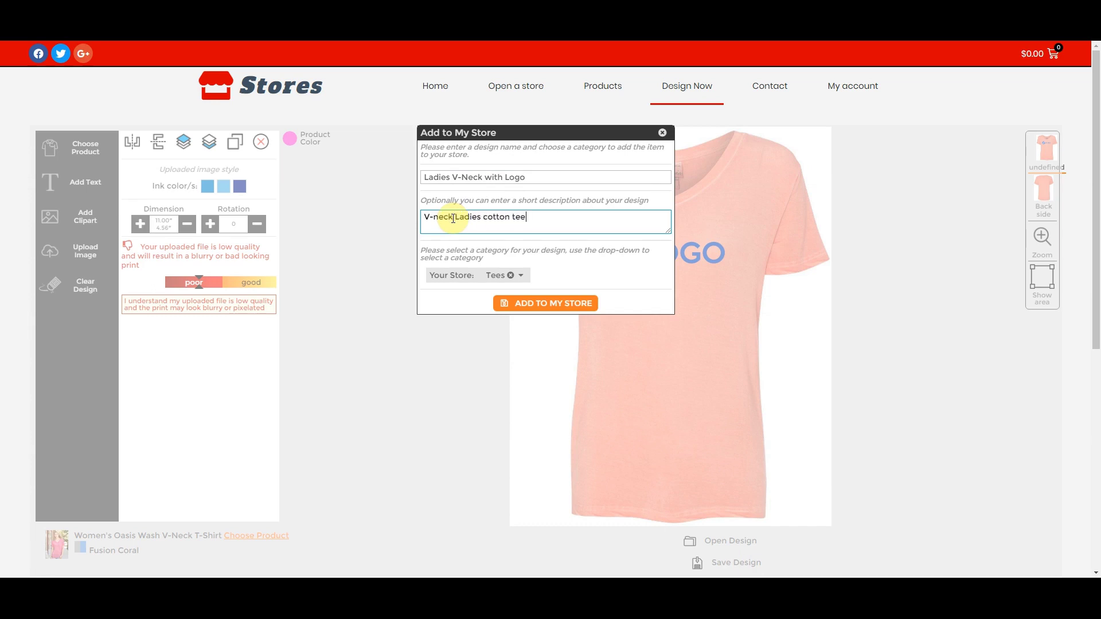
Keep the Tees category for the V-neck design, add it to the store, and choose to design more items
left_click(498, 278)
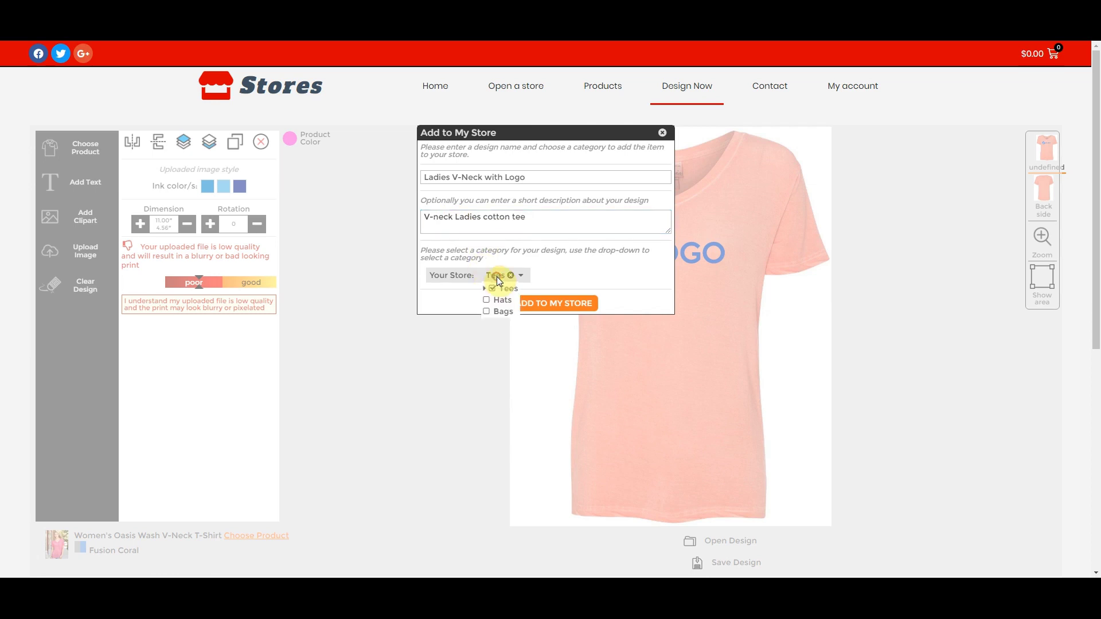
left_click(533, 305)
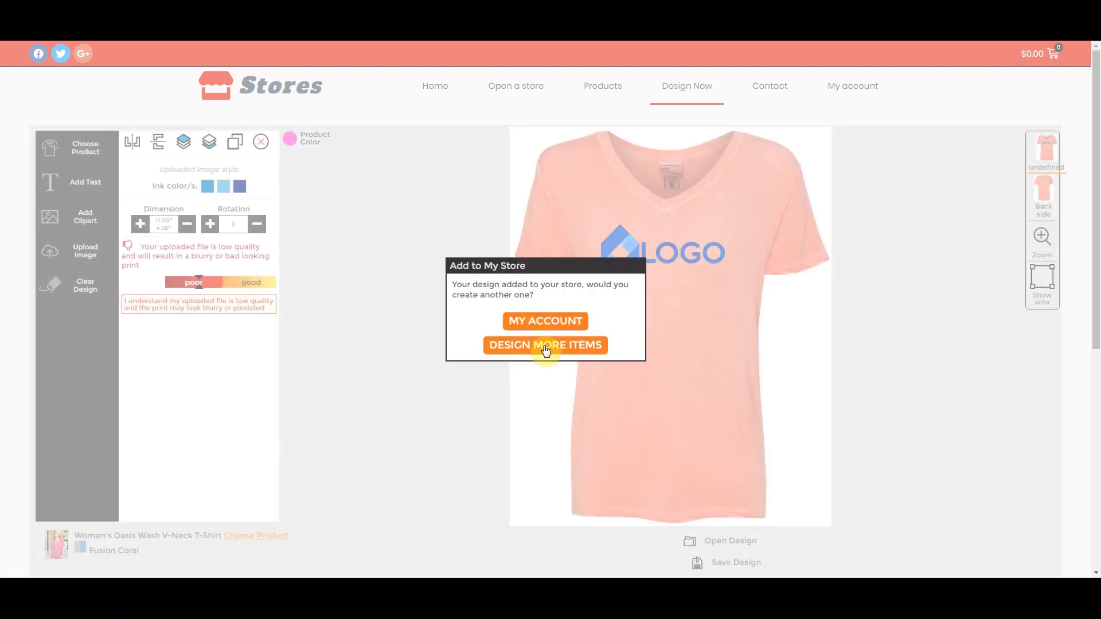
left_click(546, 345)
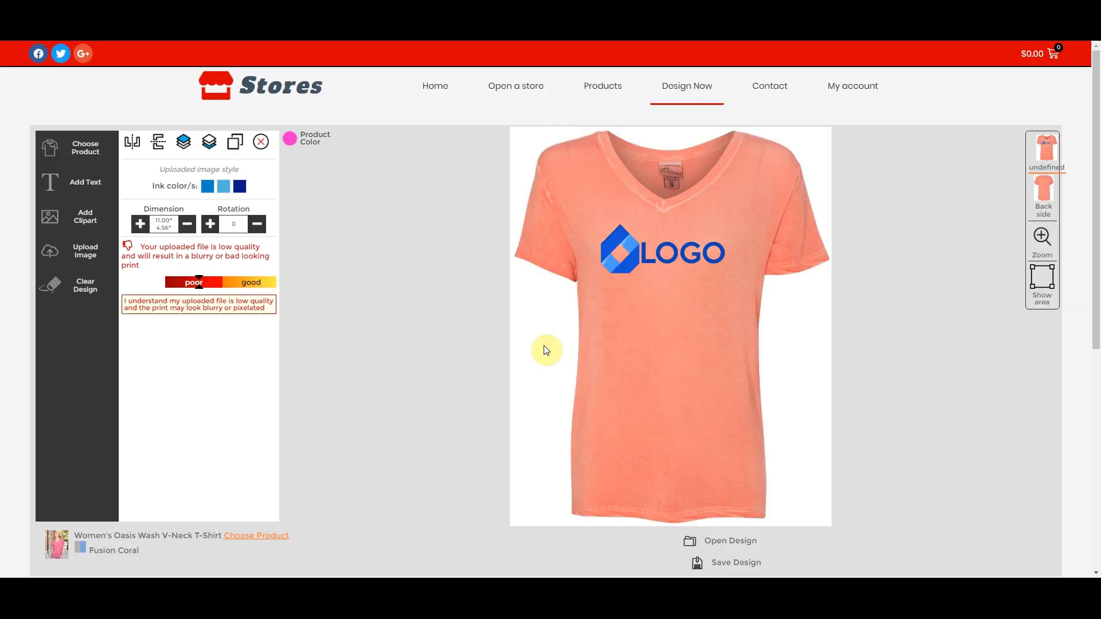
Switch the product to the Promotional Heavyweight Large Boat Tote from Tote Bags and place the logo on its front pocket, about 6.00 × 2.46 inches
left_click(74, 156)
left_click(408, 180)
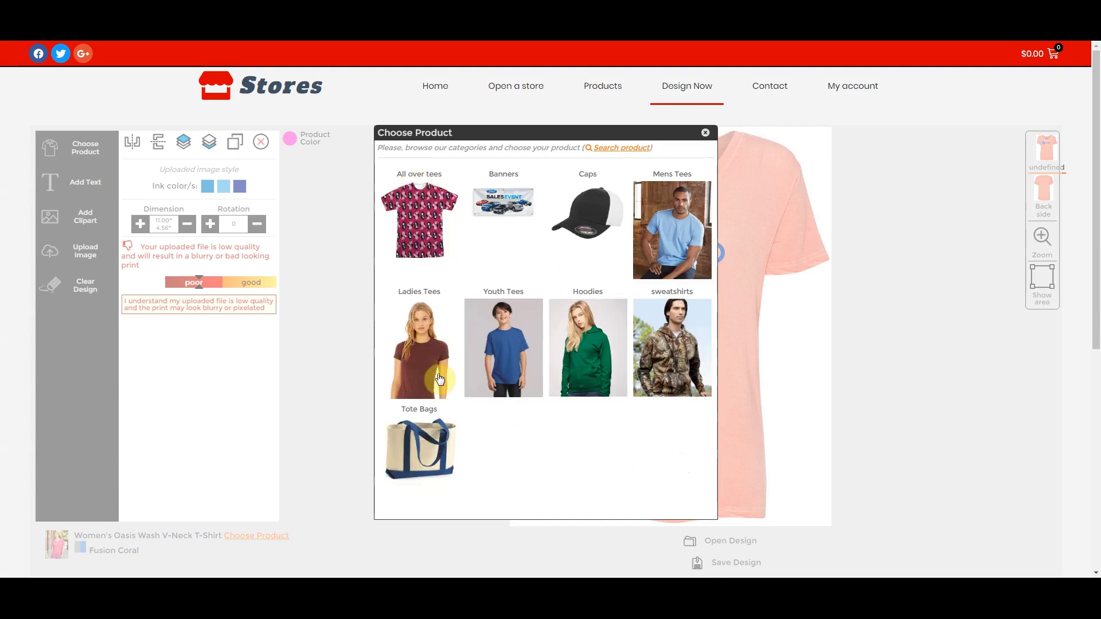
left_click(439, 445)
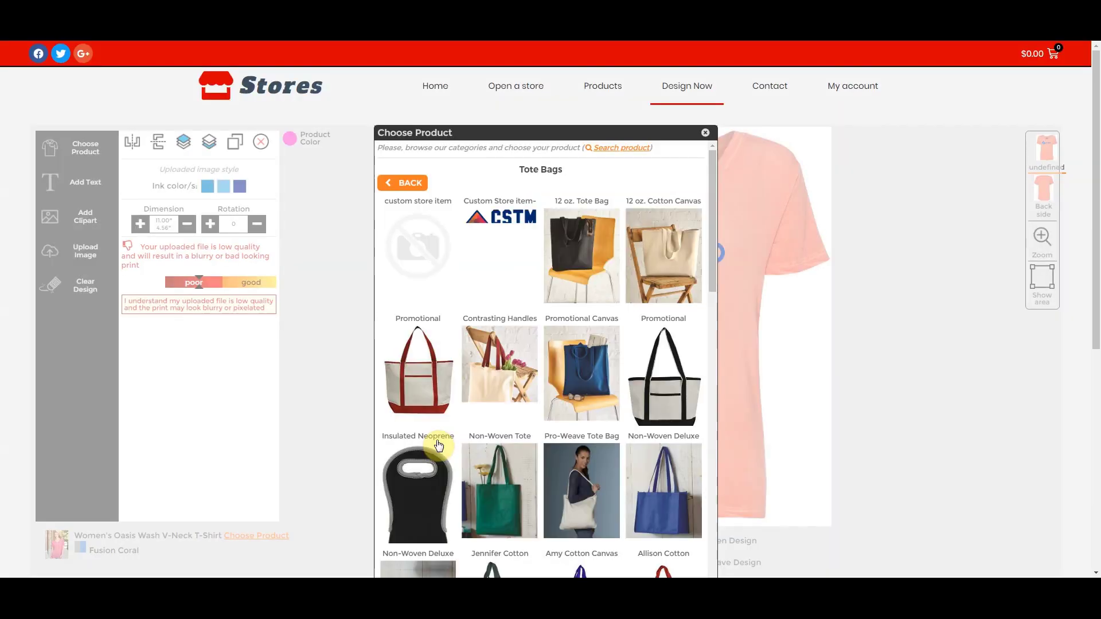
left_click(426, 380)
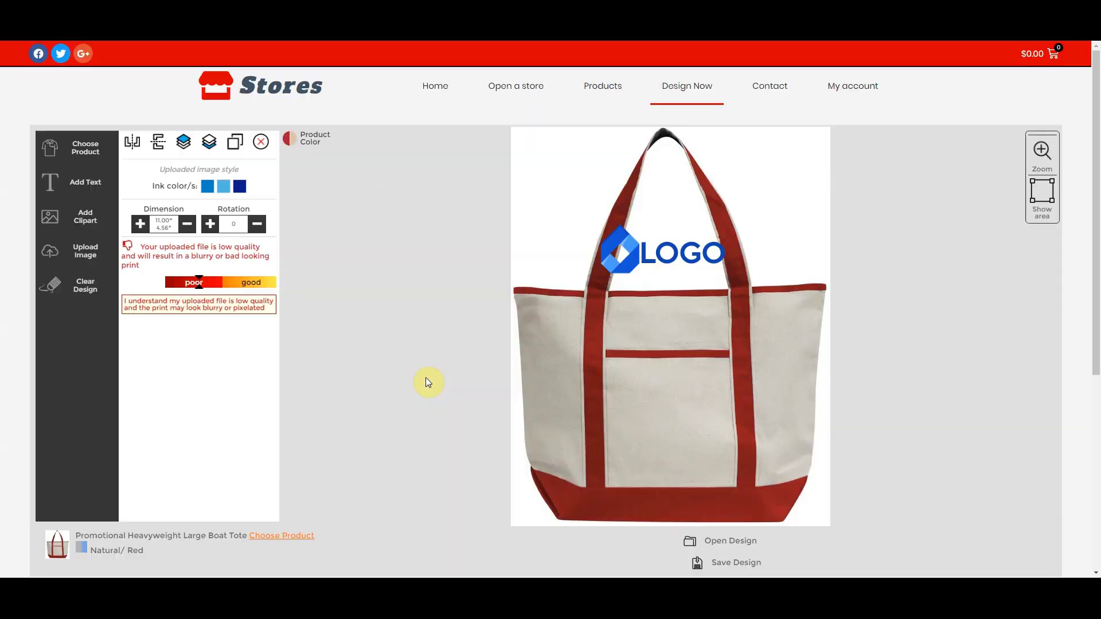
left_click_drag(674, 390, 681, 413)
Start saving the tote design to the store, naming it "Logo Beach Tote" with the description "Durable Canvas Tote Bag"
left_click(728, 562)
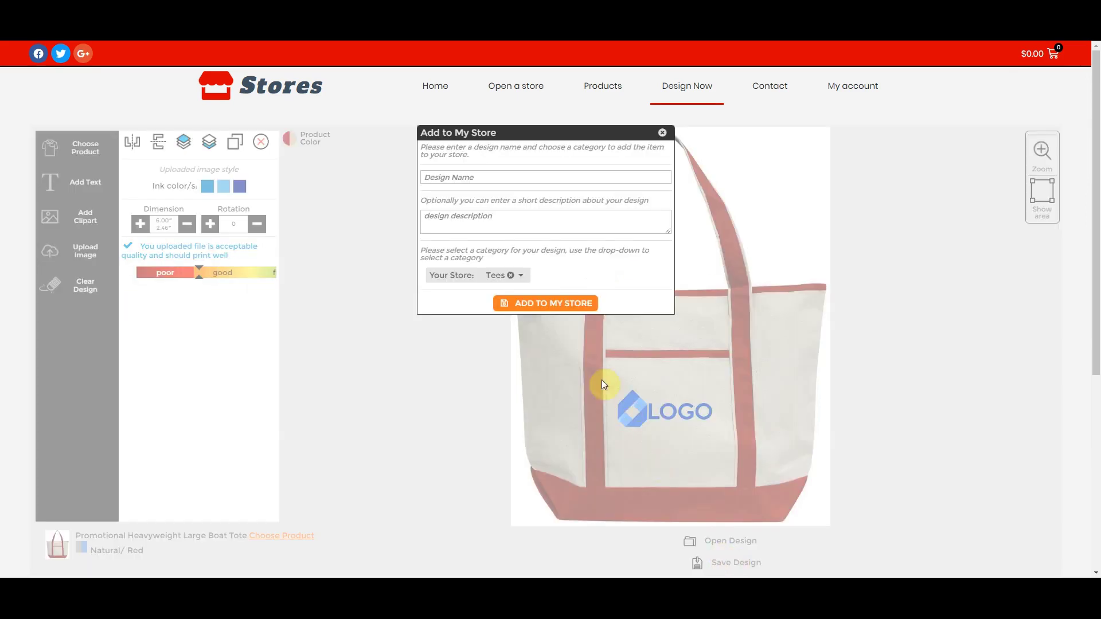
left_click(482, 176)
type("Lo")
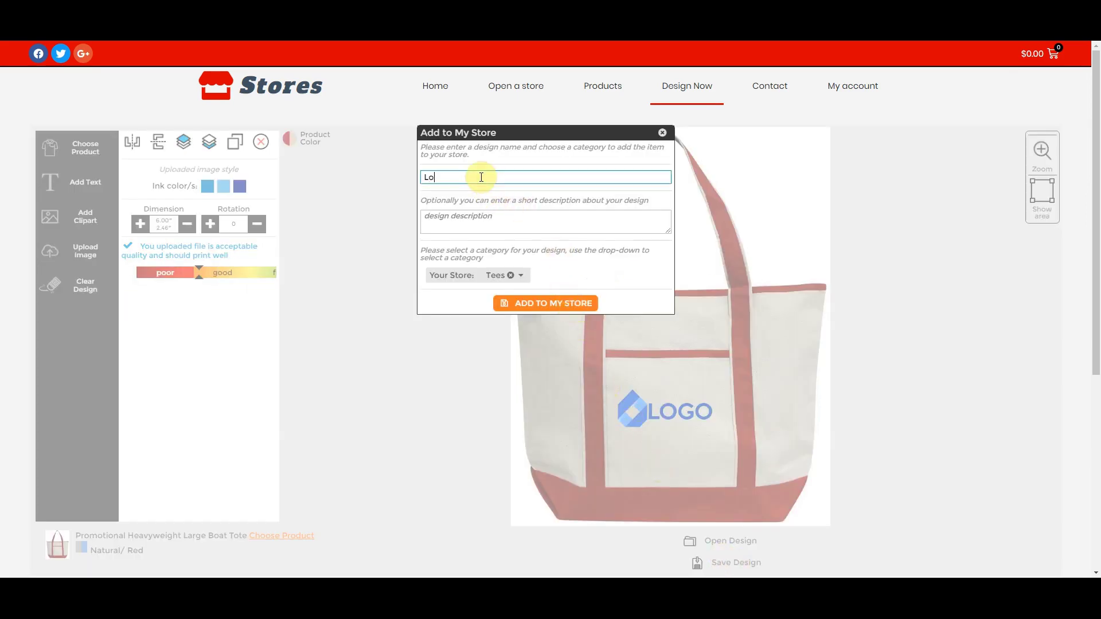
type("go Beach Tote")
left_click(474, 221)
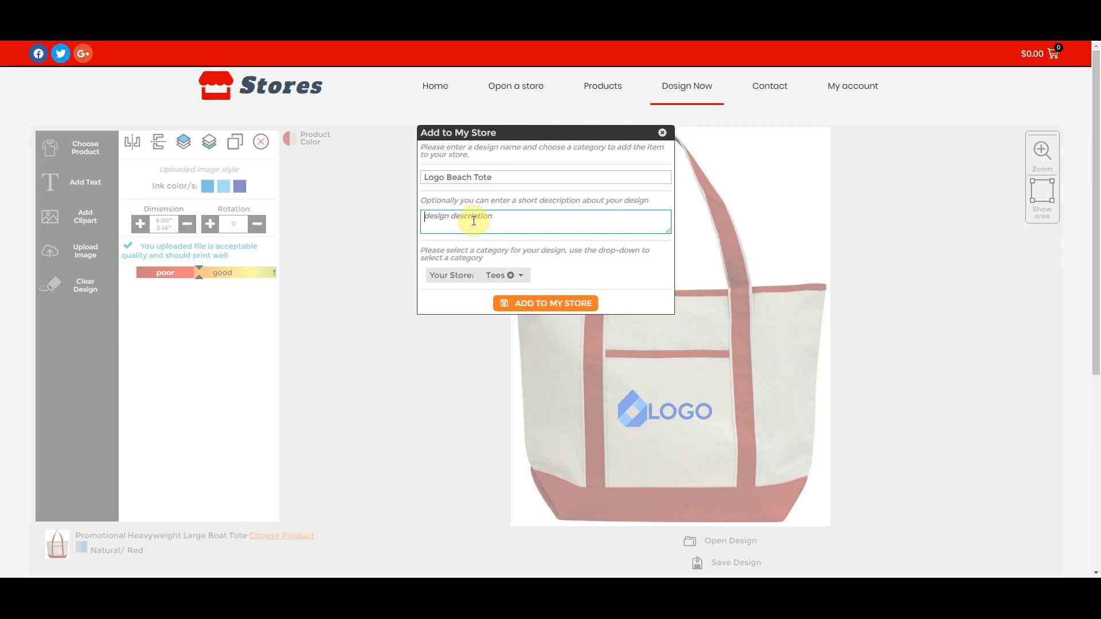
type("Durable Canvas Tote Bag")
Assign the tote design to Bags instead of Tees, add it to the store, and continue to the account page
left_click(494, 278)
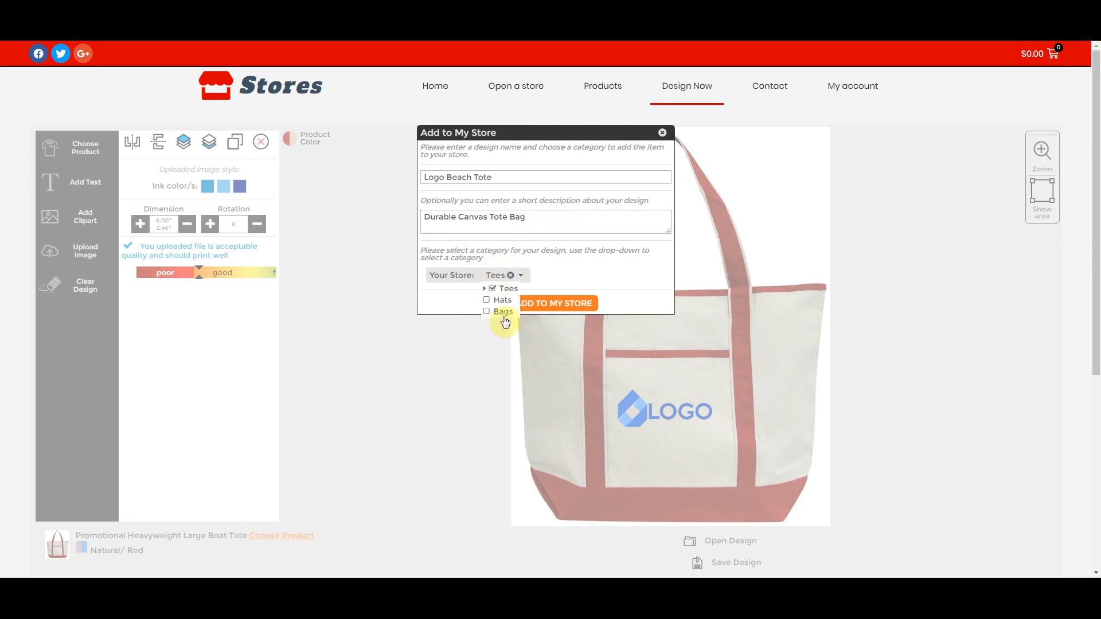
left_click(486, 311)
left_click(492, 289)
left_click(551, 304)
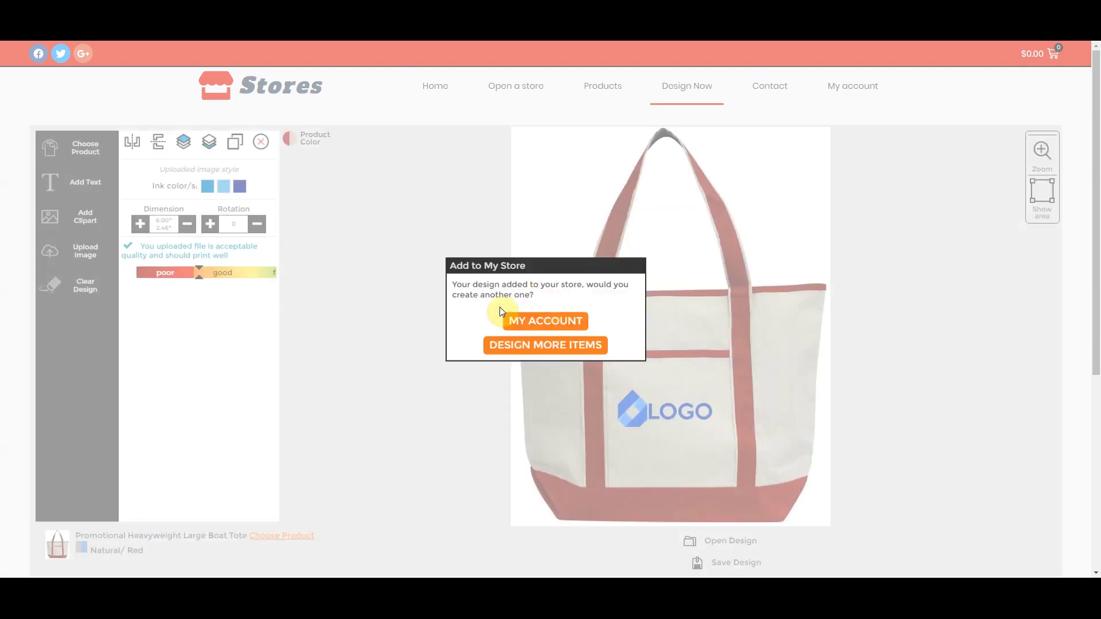
left_click(539, 324)
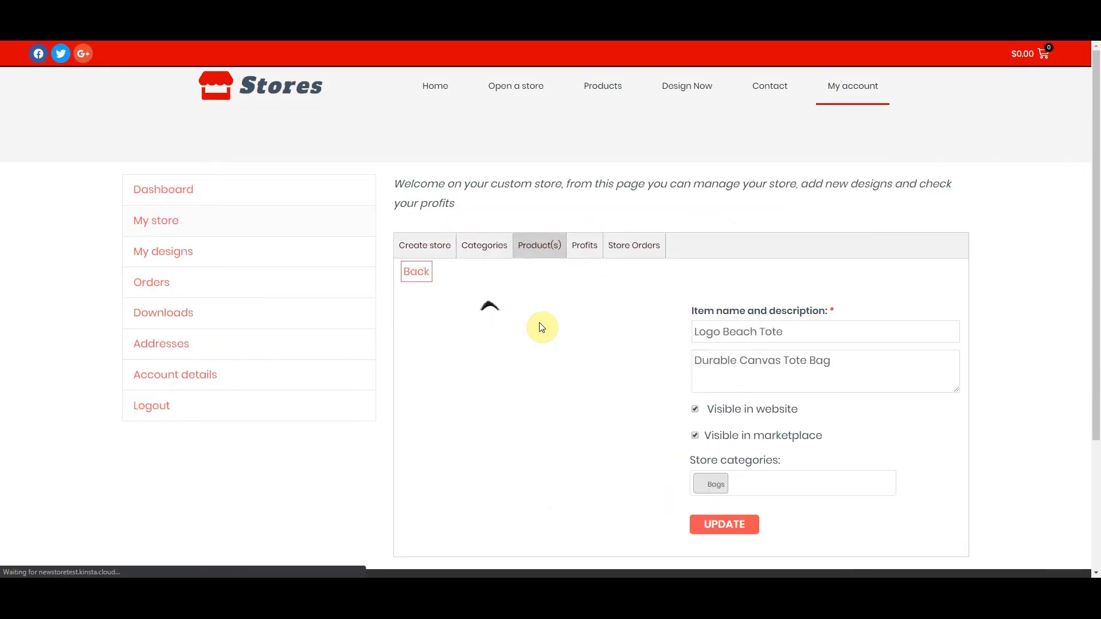
Review the beach tote's item details and the list of products added to the store
scroll(596, 315, "down", 3)
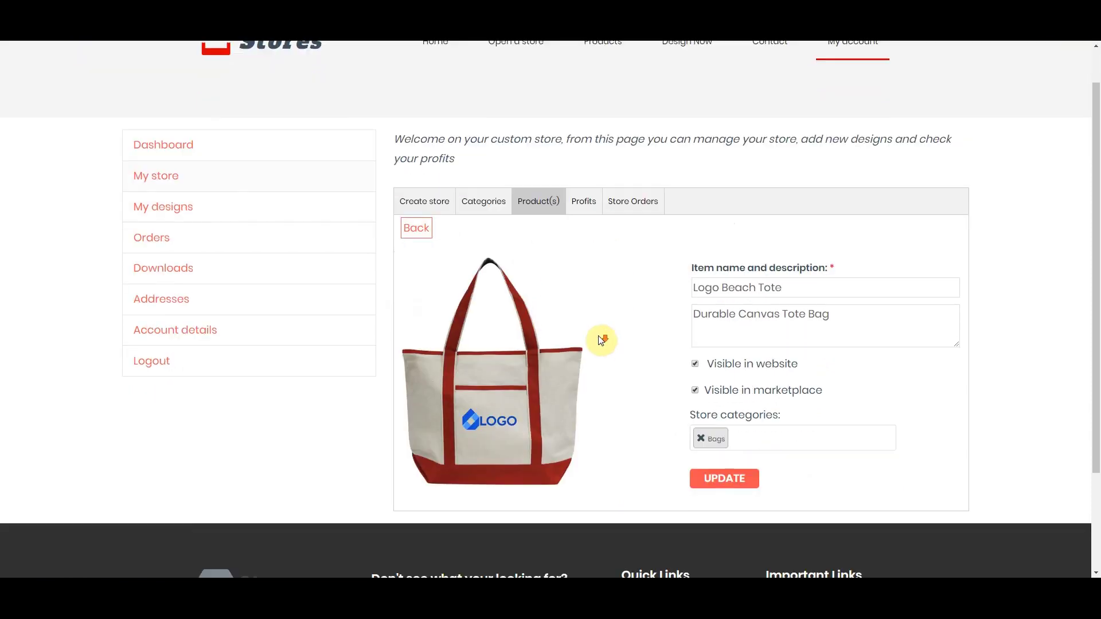
scroll(612, 319, "up", 3)
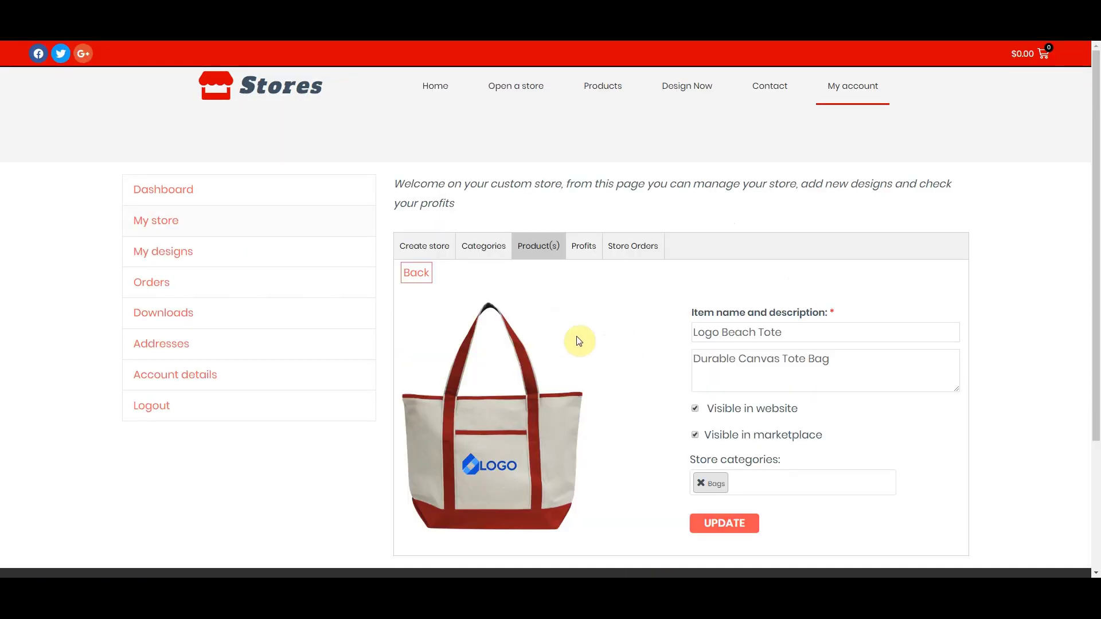
left_click(541, 245)
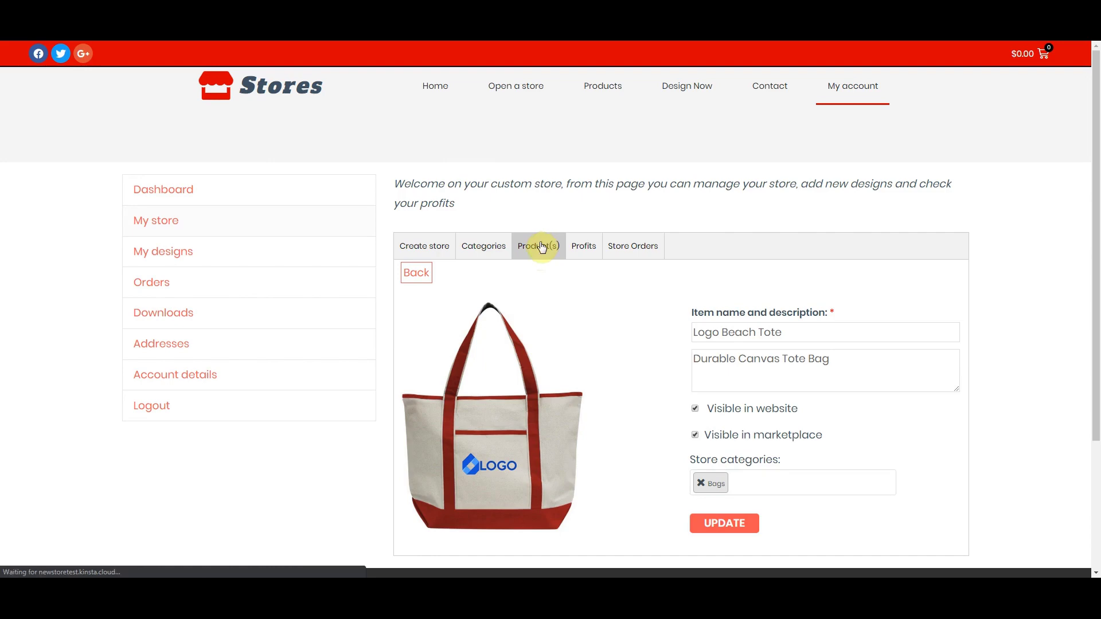
scroll(563, 327, "down", 5)
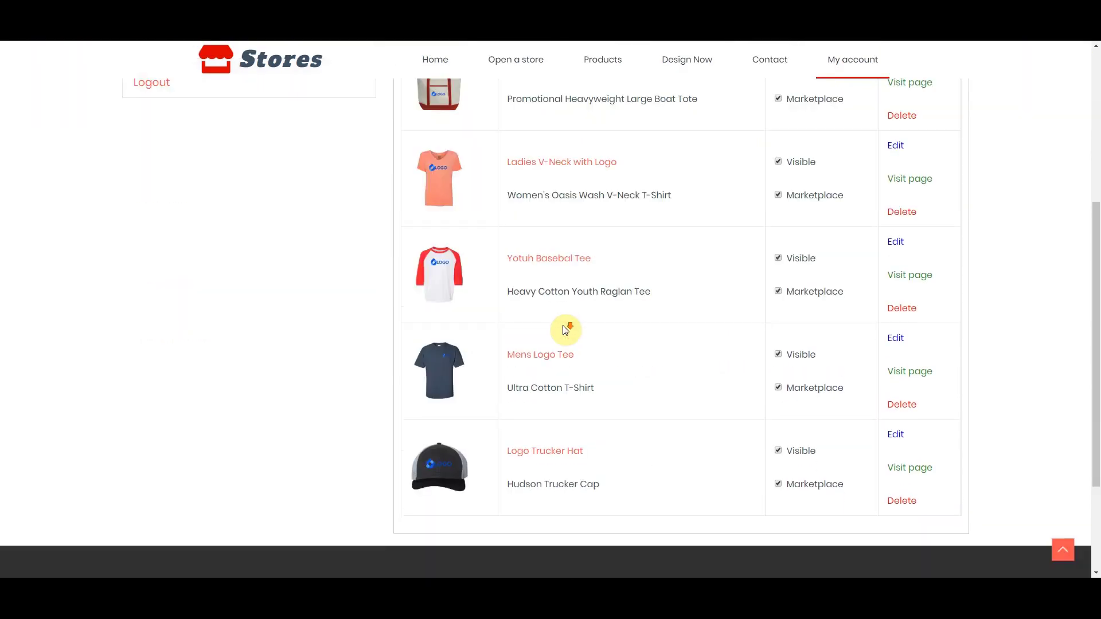
scroll(565, 330, "up", 3)
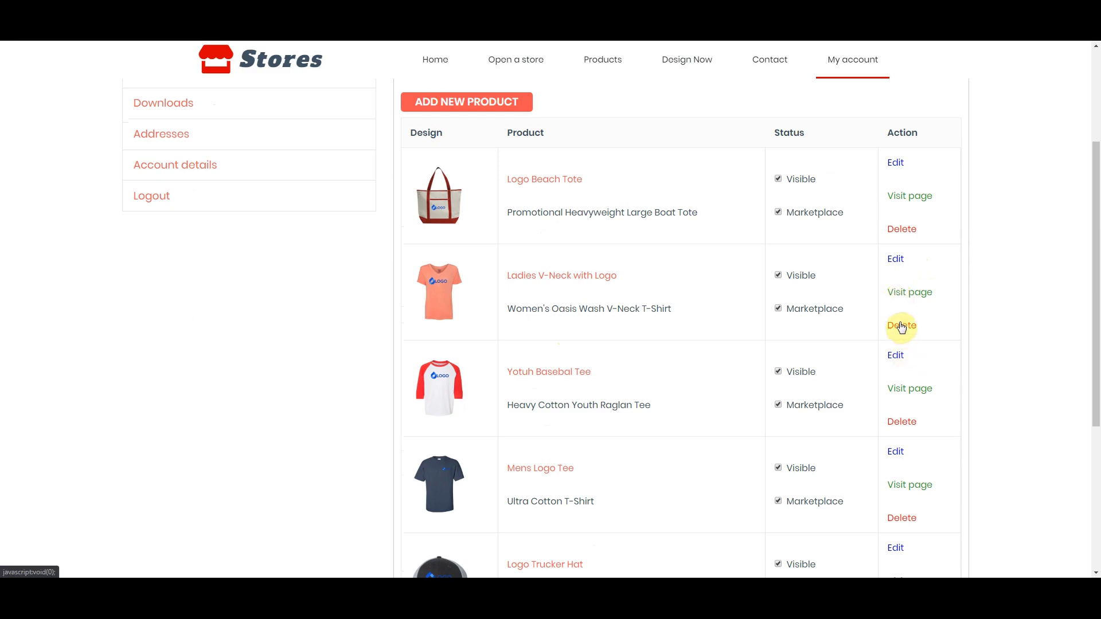
Edit the Ladies V-Neck with Logo product, replacing its Tees category with Ladies, and update the item
left_click(894, 260)
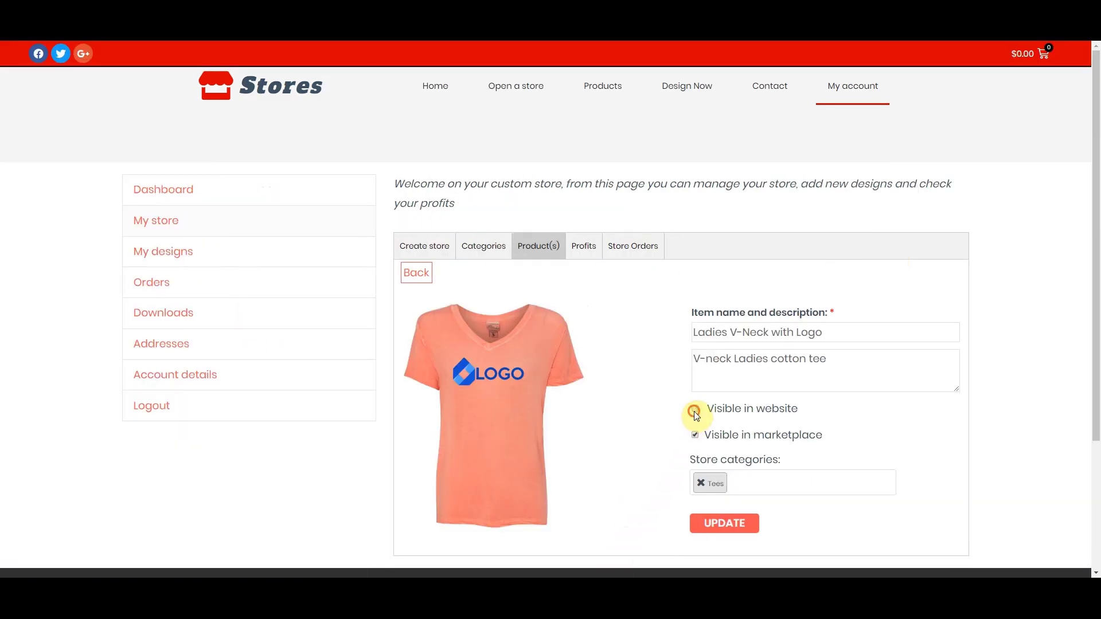
left_click(695, 436)
left_click(740, 488)
scroll(739, 488, "down", 3)
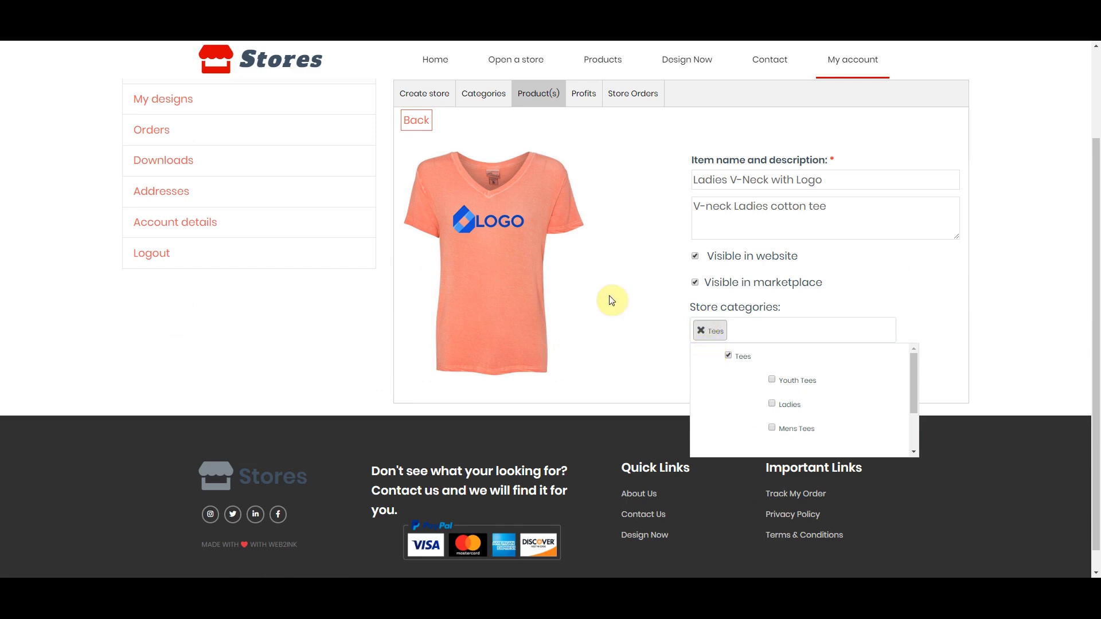
left_click(772, 407)
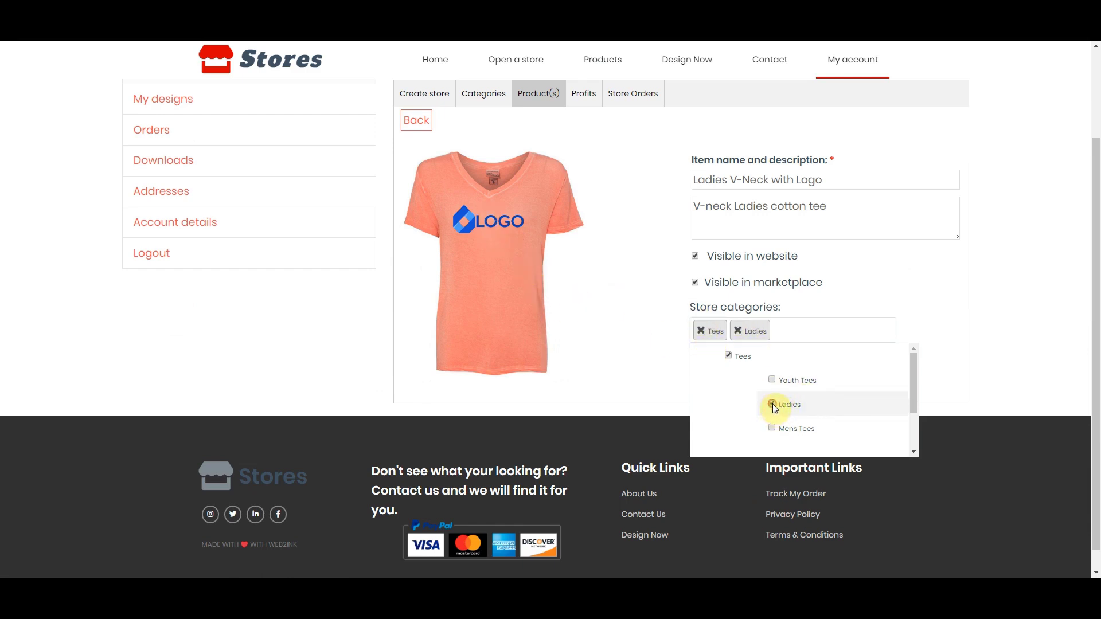
left_click(728, 356)
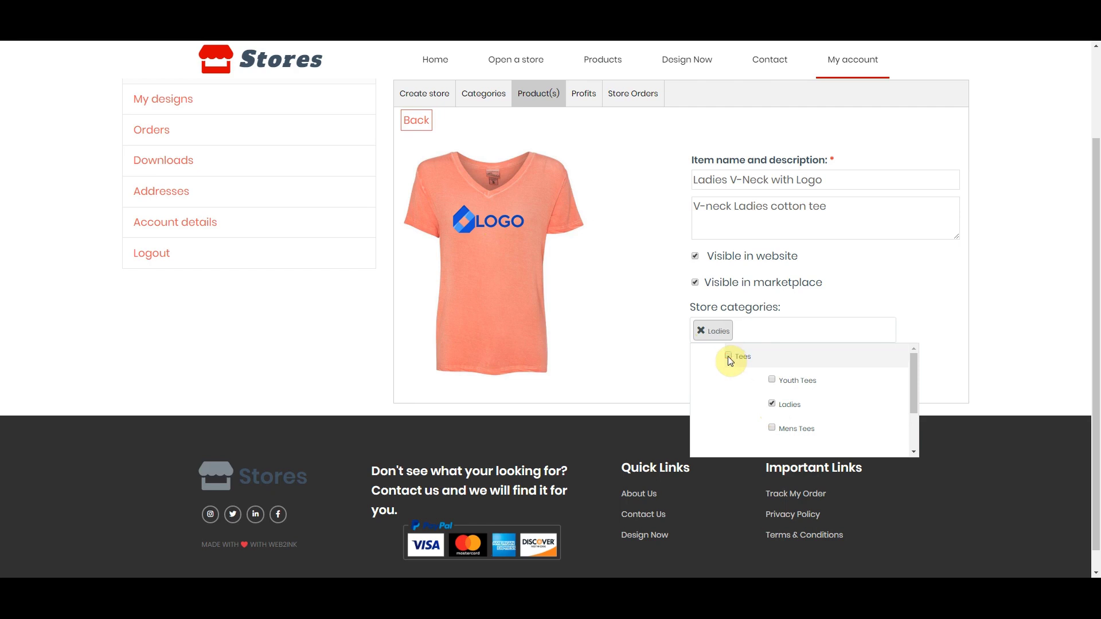
left_click(663, 356)
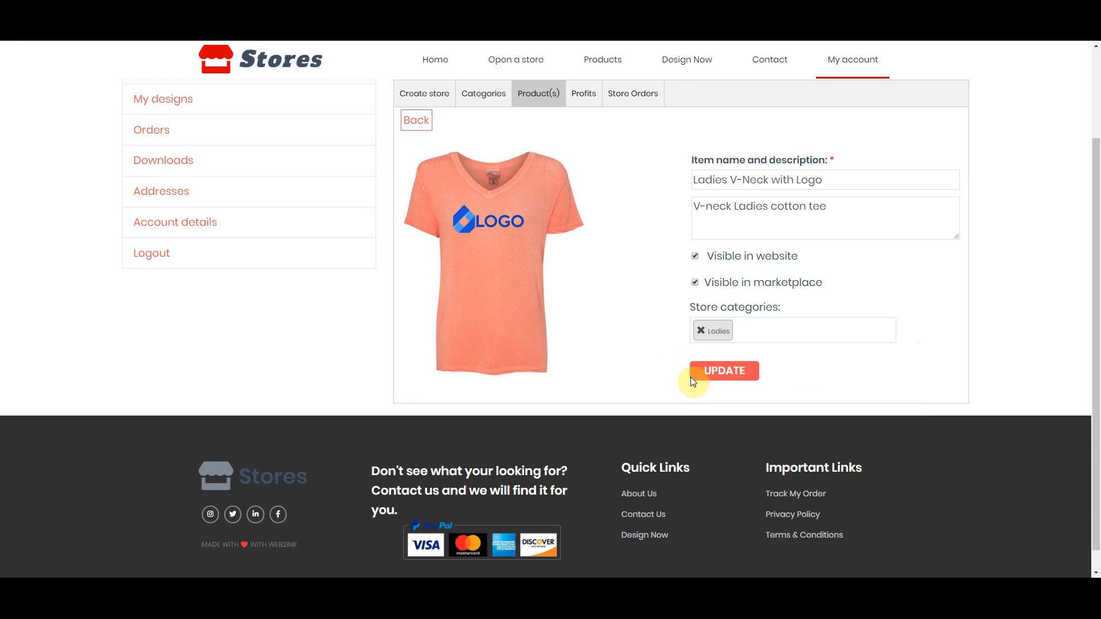
left_click(717, 373)
scroll(596, 415, "down", 2)
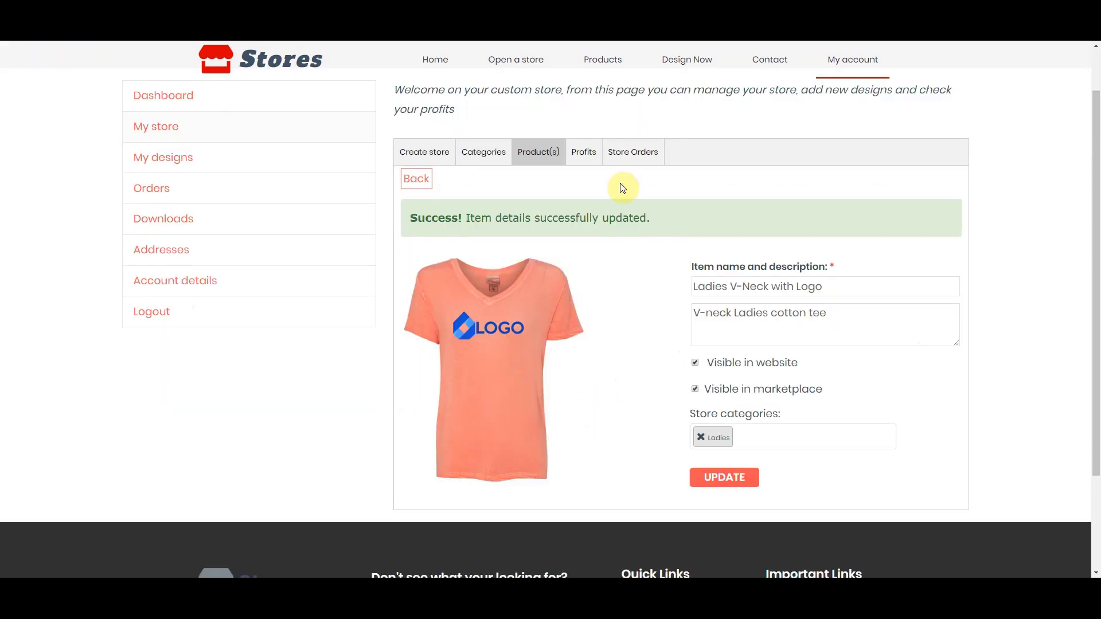
Look through the store's Profits, Store Orders and Categories sections
left_click(584, 150)
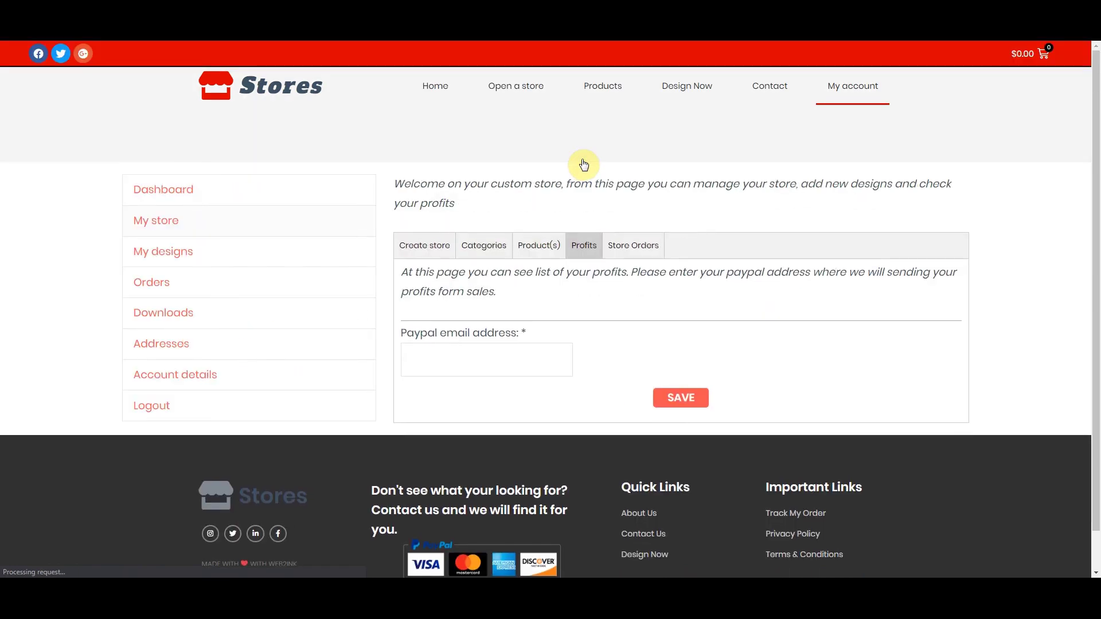
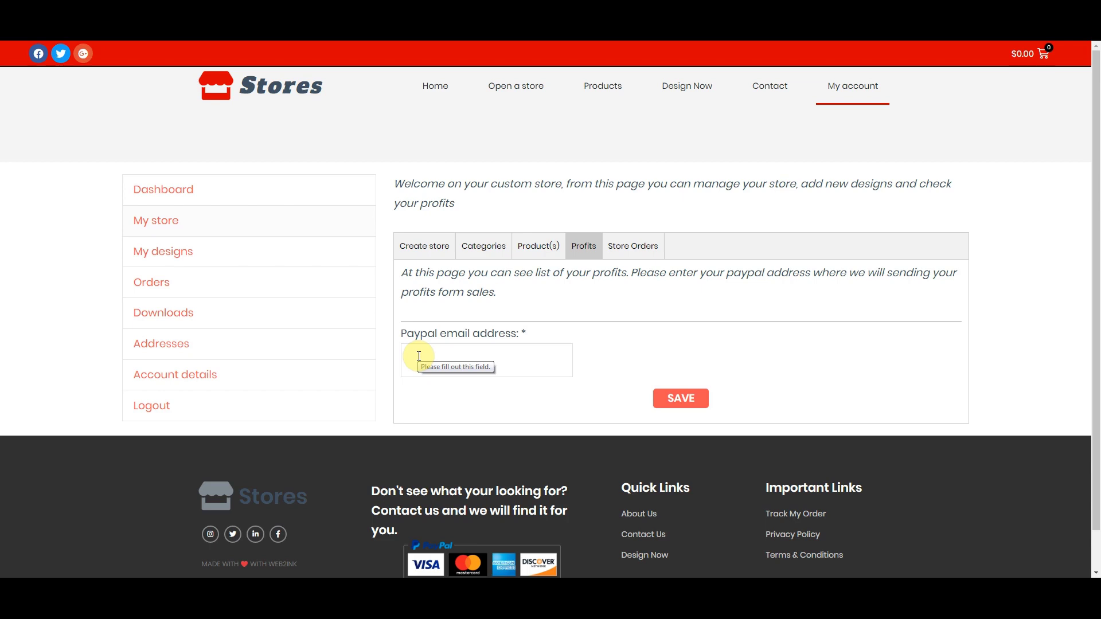
left_click(631, 255)
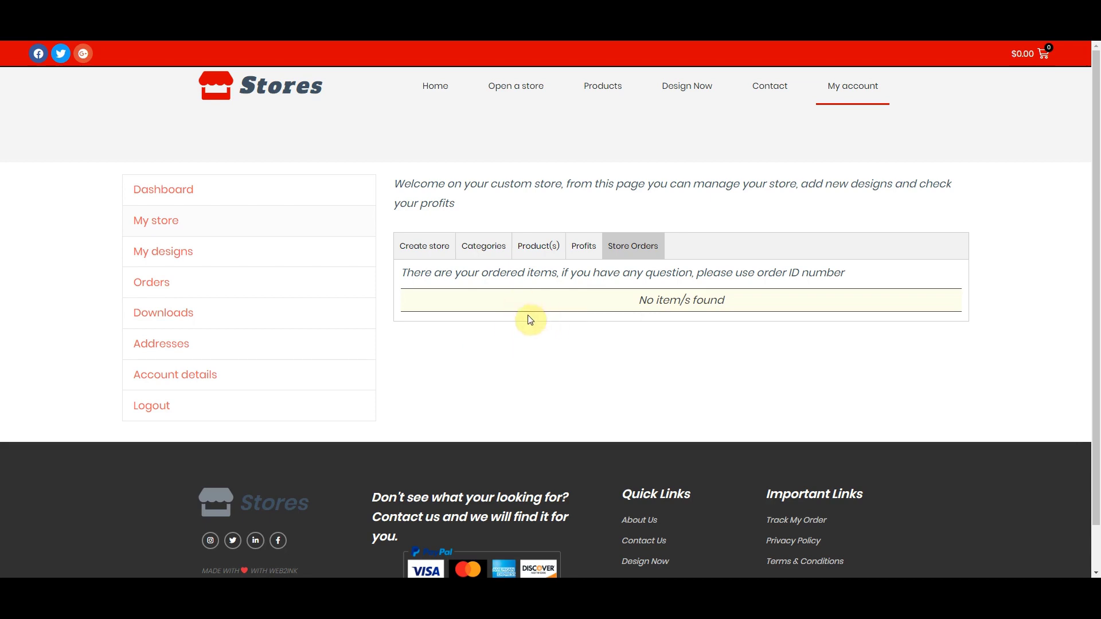
left_click(485, 249)
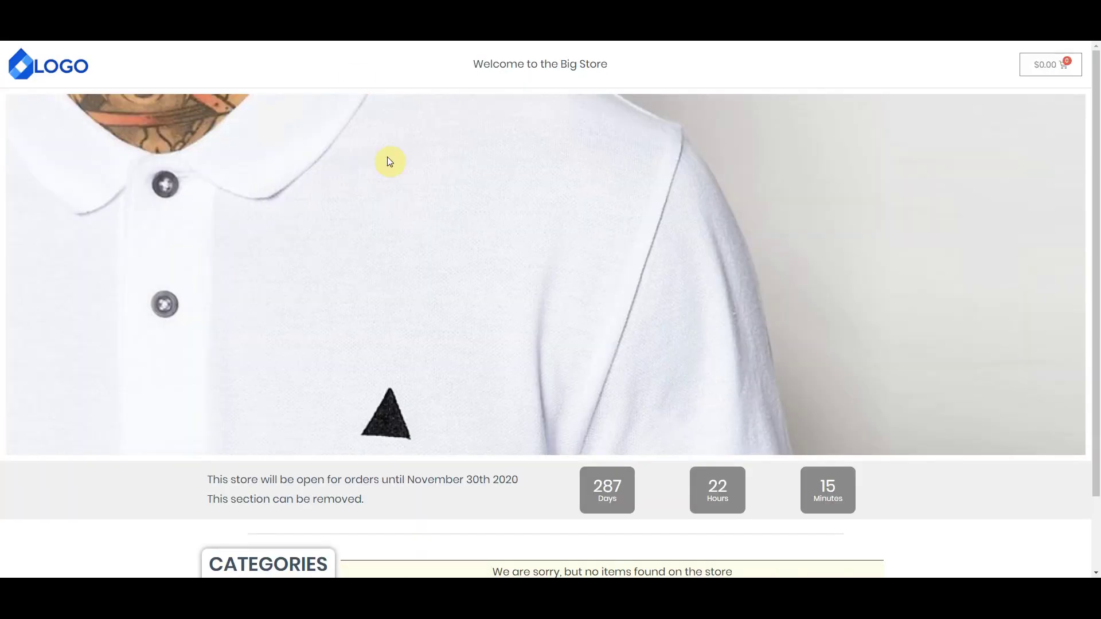
Browse the Big Store storefront's categories and products, and open the Logo Beach Tote product page
scroll(447, 244, "down", 1)
scroll(446, 243, "down", 2)
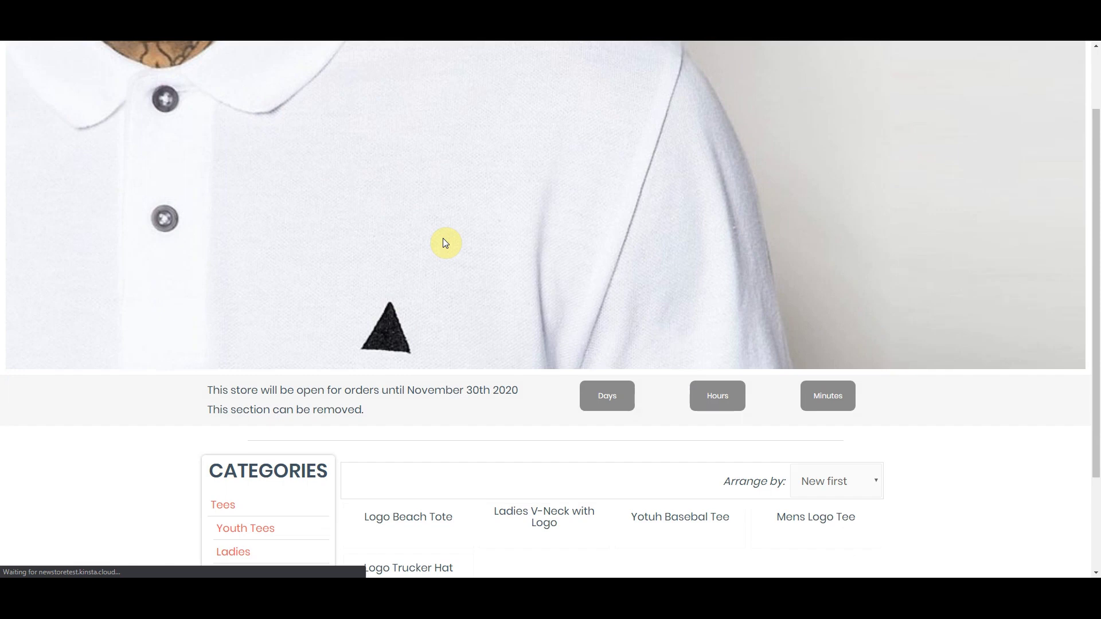
scroll(456, 247, "down", 2)
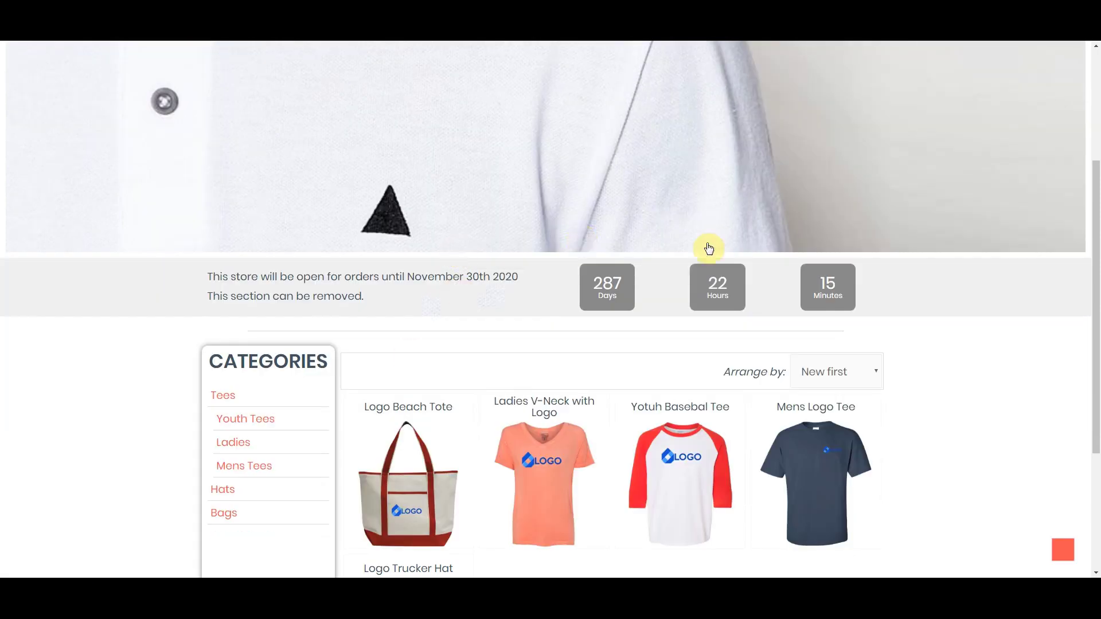
scroll(709, 247, "down", 3)
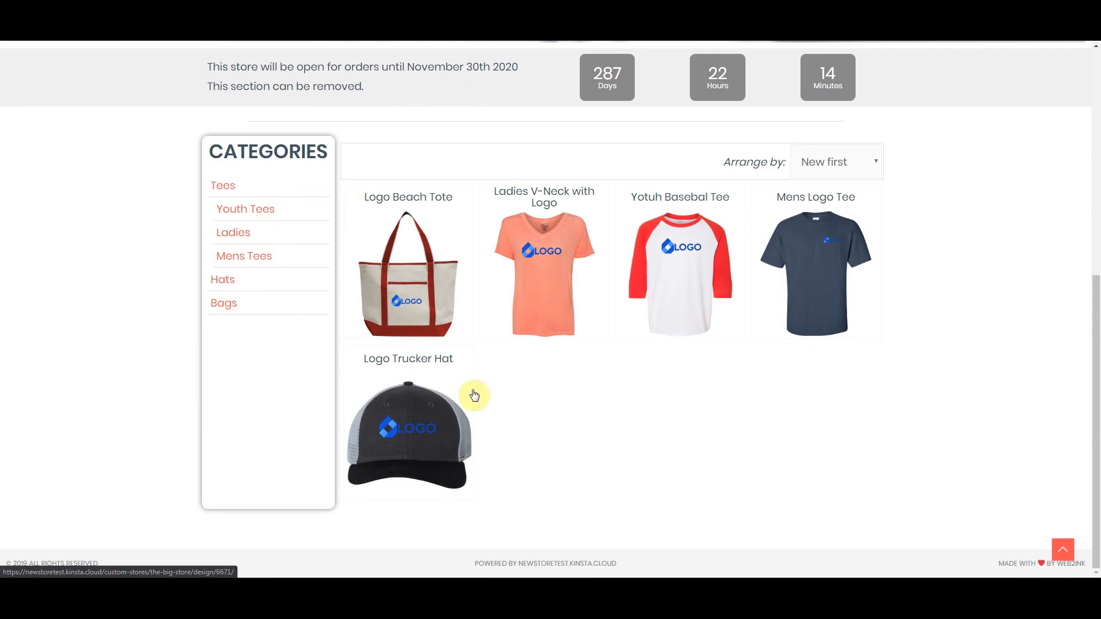
left_click(412, 305)
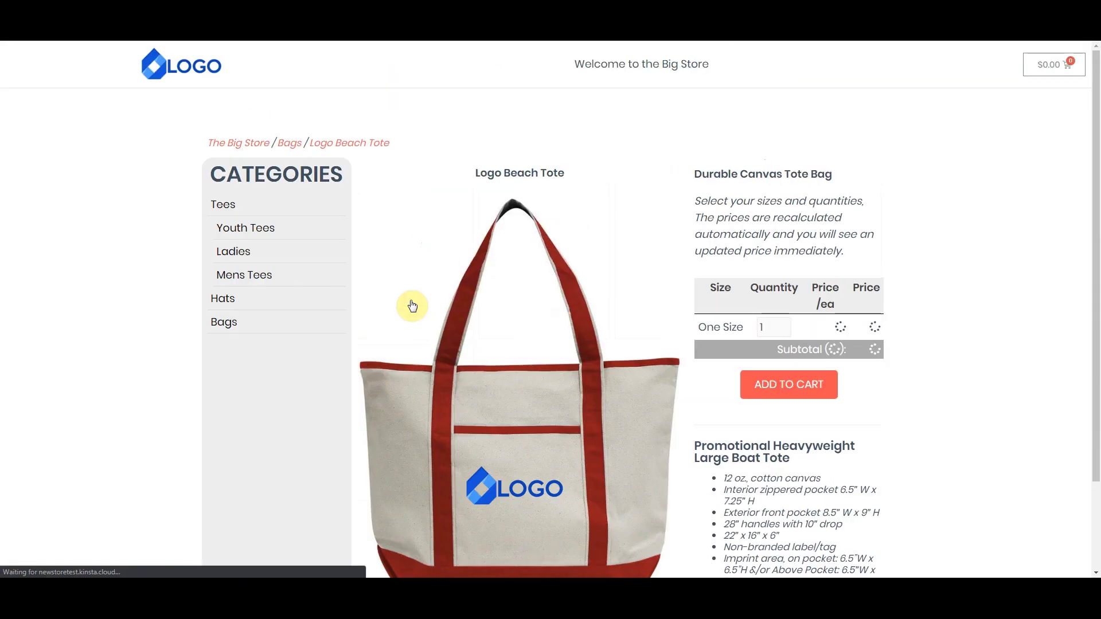
Look over the Logo Beach Tote page's pricing and details, and browse the Hats category and its Logo Trucker Hat
scroll(507, 421, "down", 1)
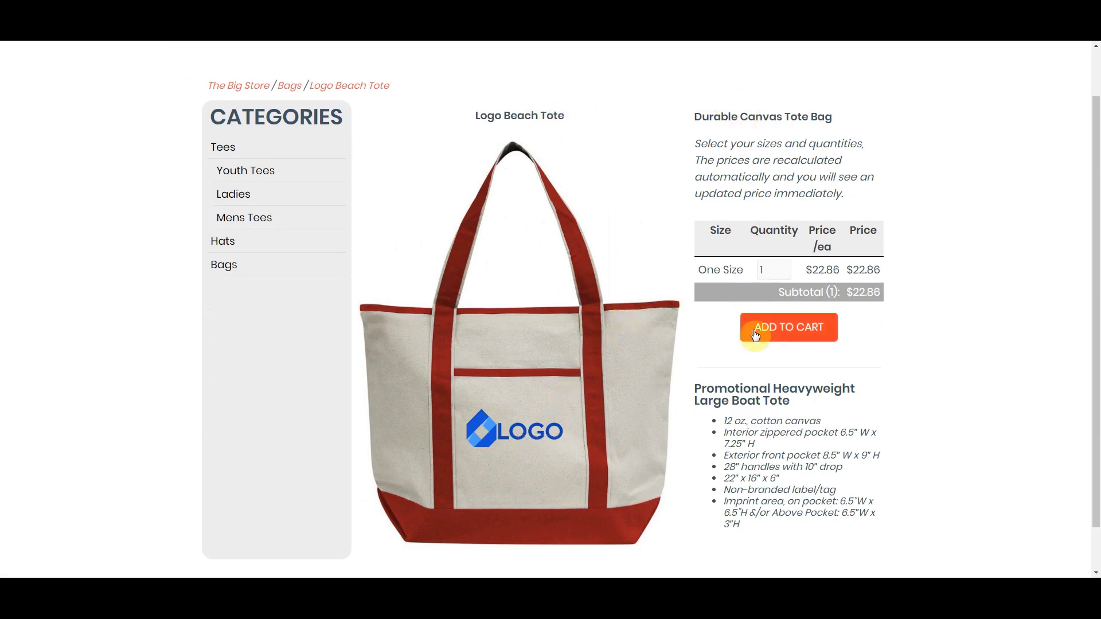
left_click(766, 268)
left_click(225, 242)
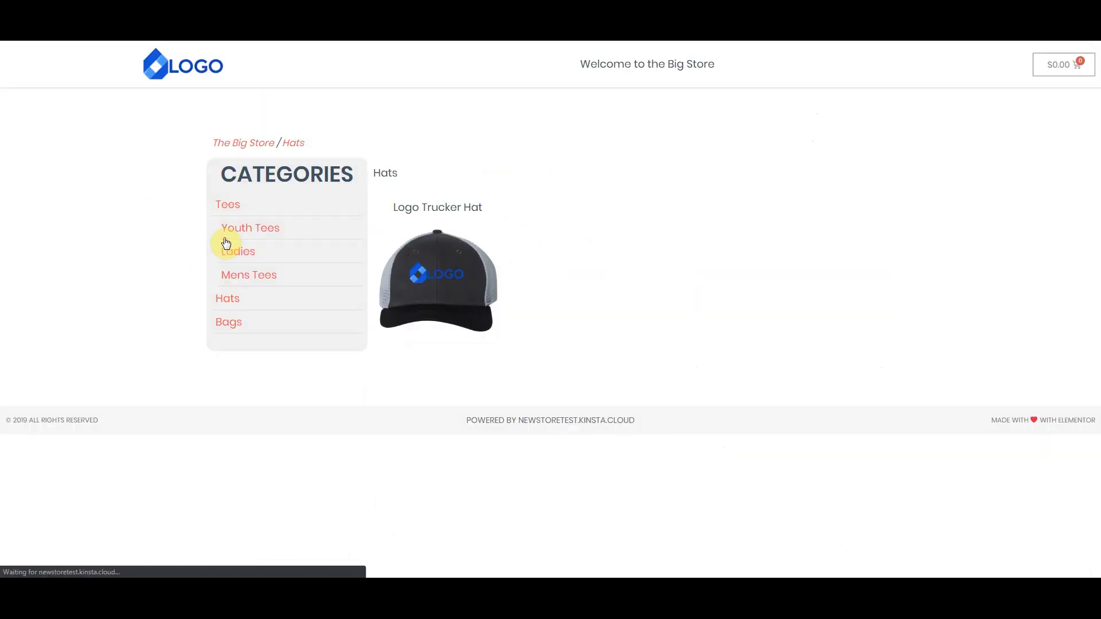
left_click(419, 287)
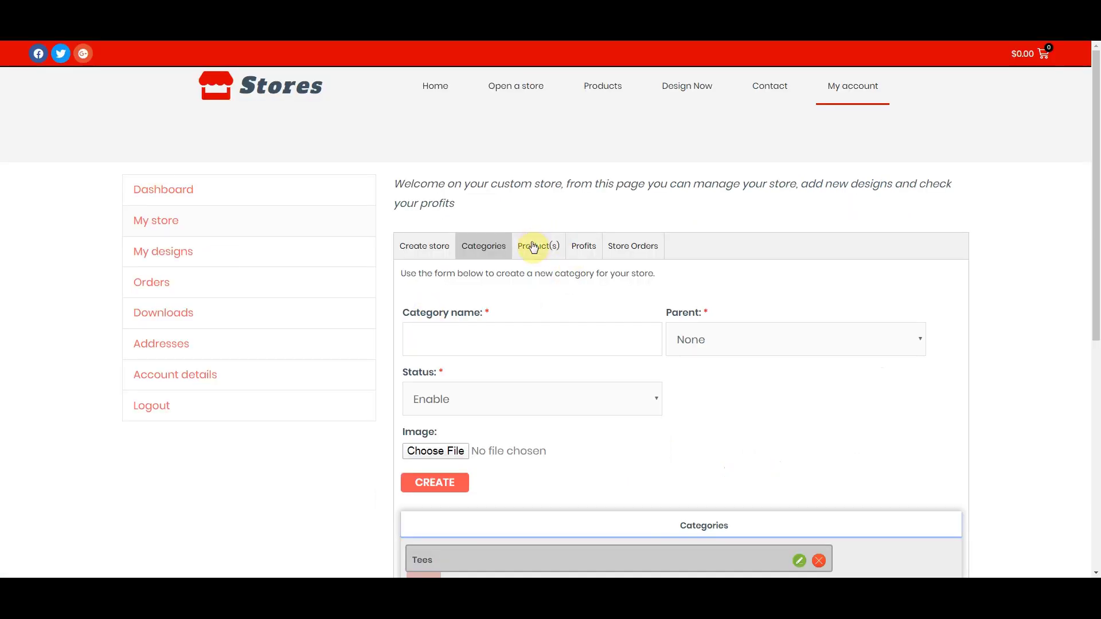
Start a new store product from the men's Ultra Cotton T-Shirt with Screen Printing, and set its color to Ice Grey
left_click(535, 247)
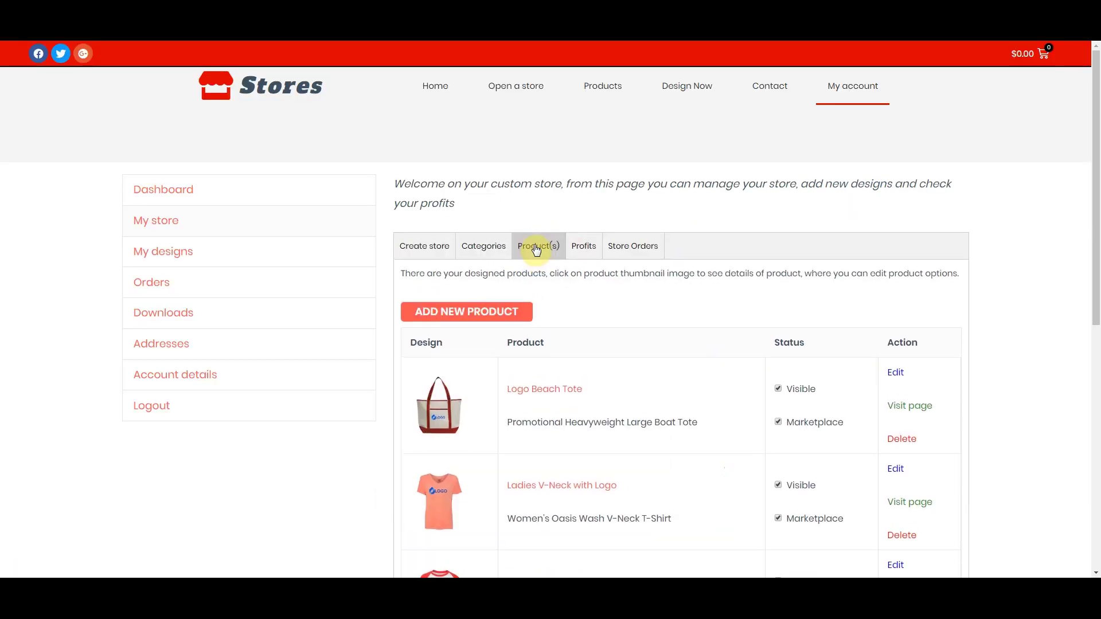
left_click(455, 314)
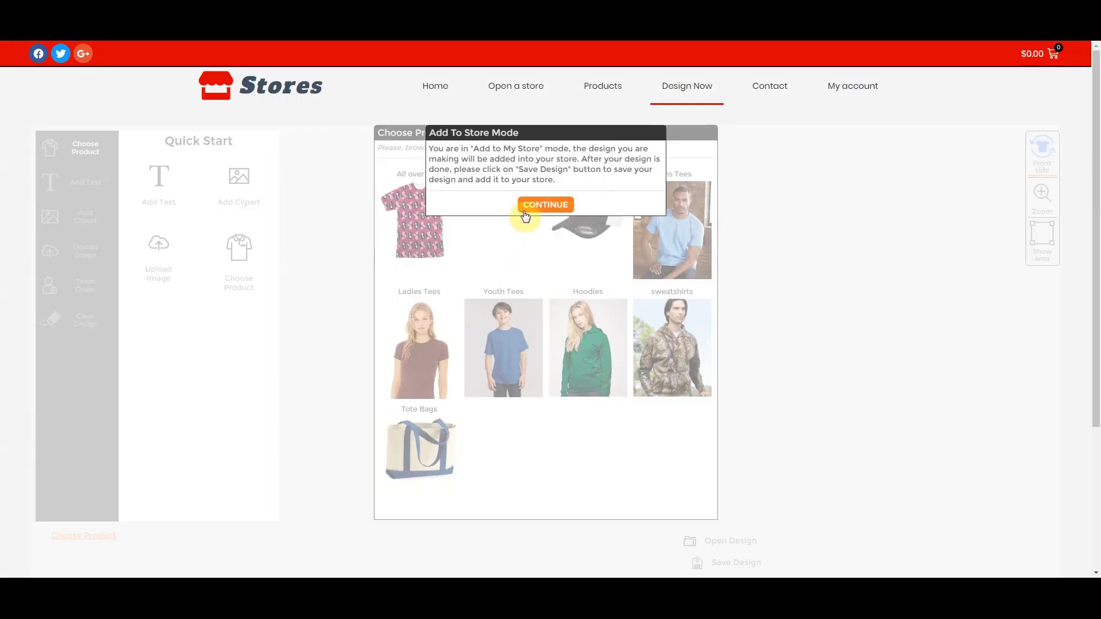
left_click(537, 203)
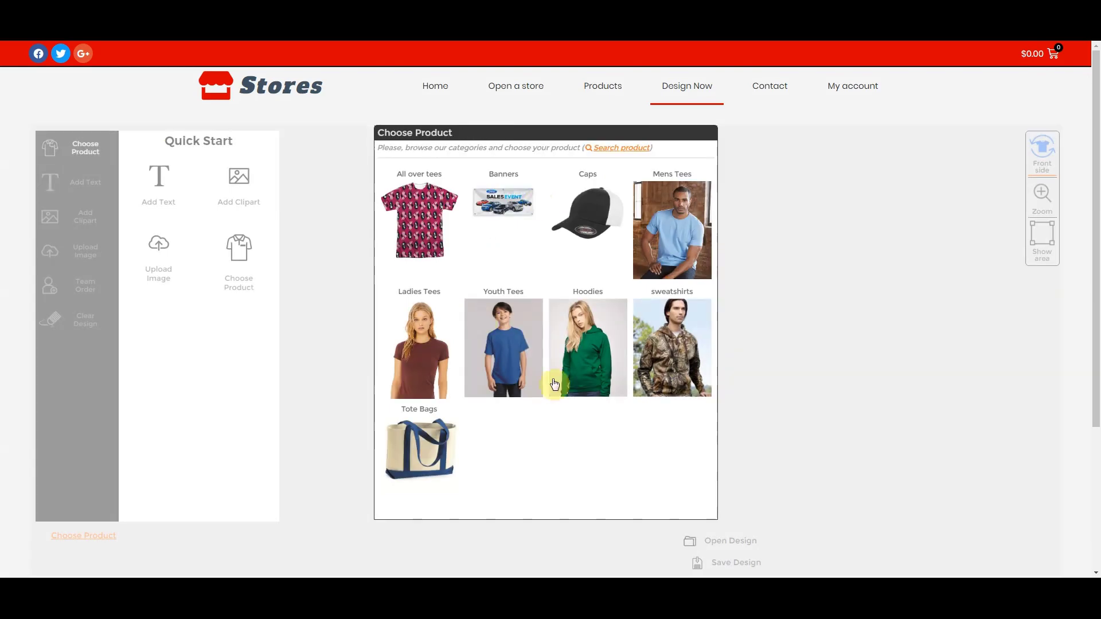
left_click(671, 212)
left_click(421, 250)
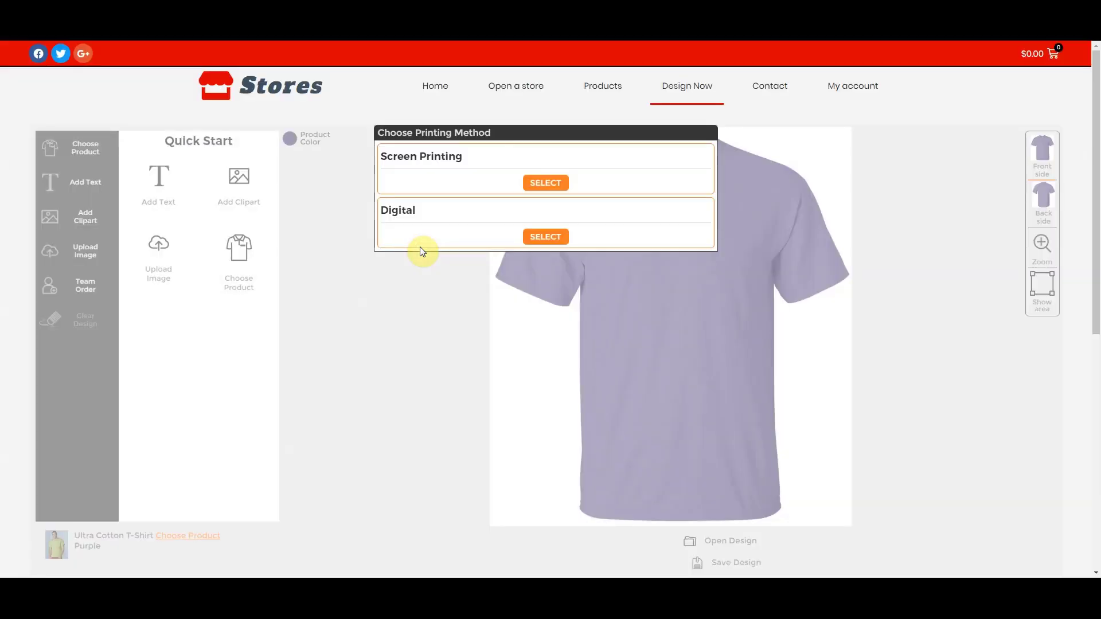
left_click(549, 181)
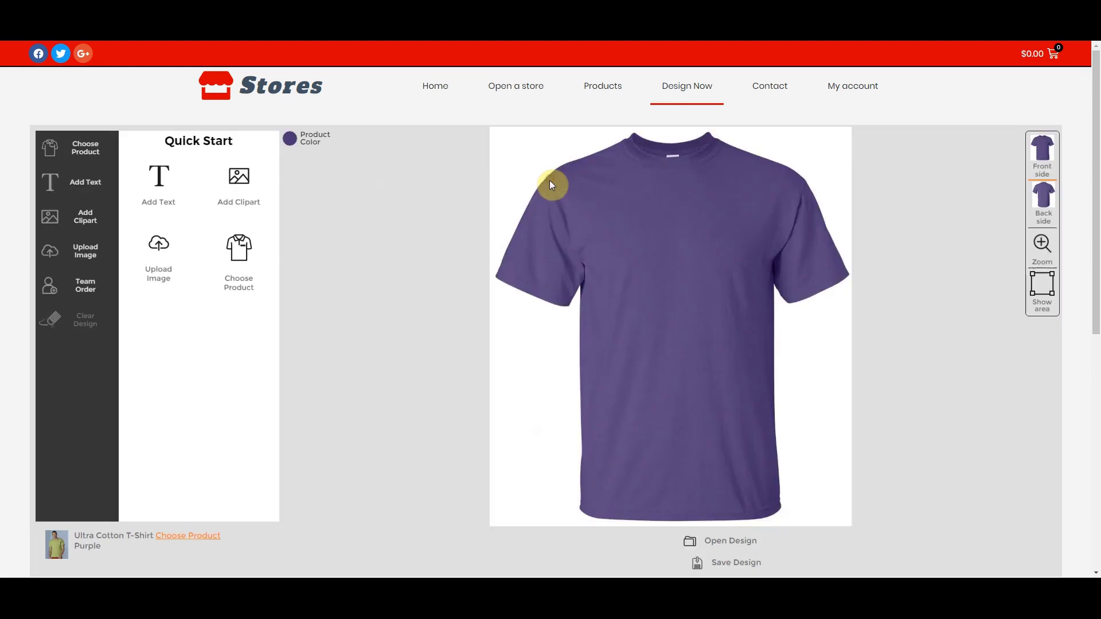
left_click(295, 144)
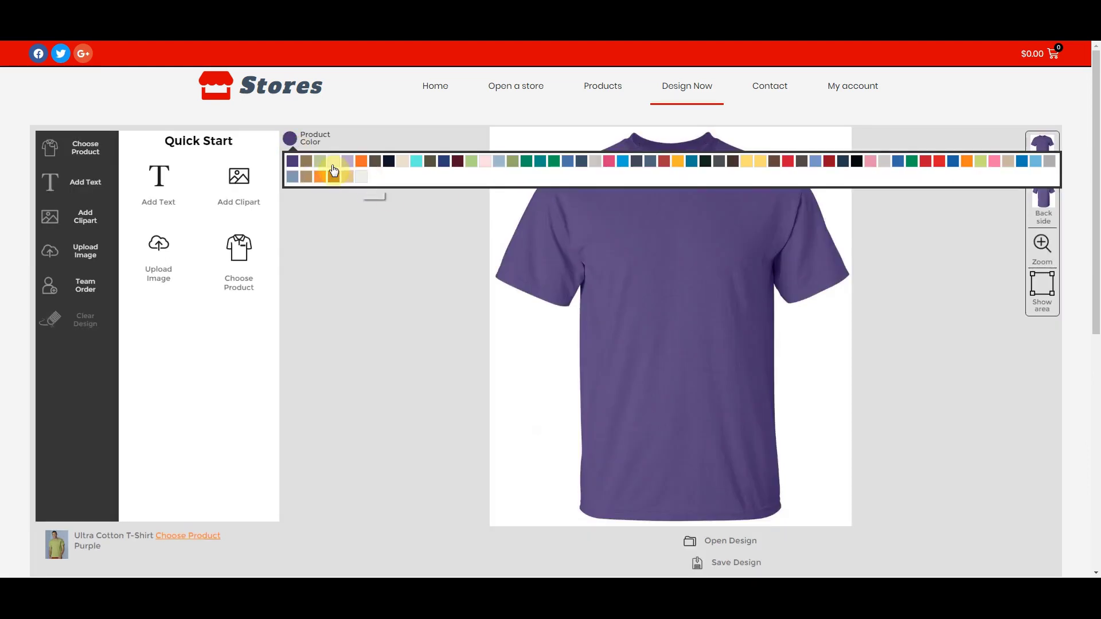
left_click(596, 163)
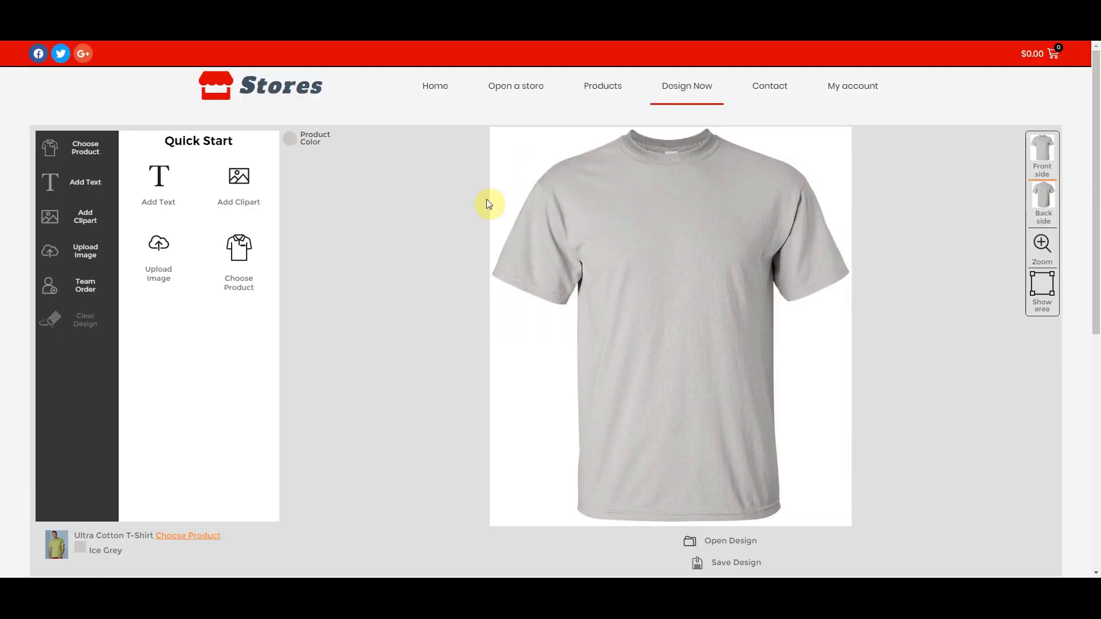
Upload the logo image for the shirt front with no background change and no photo effect
left_click(160, 249)
left_click(582, 221)
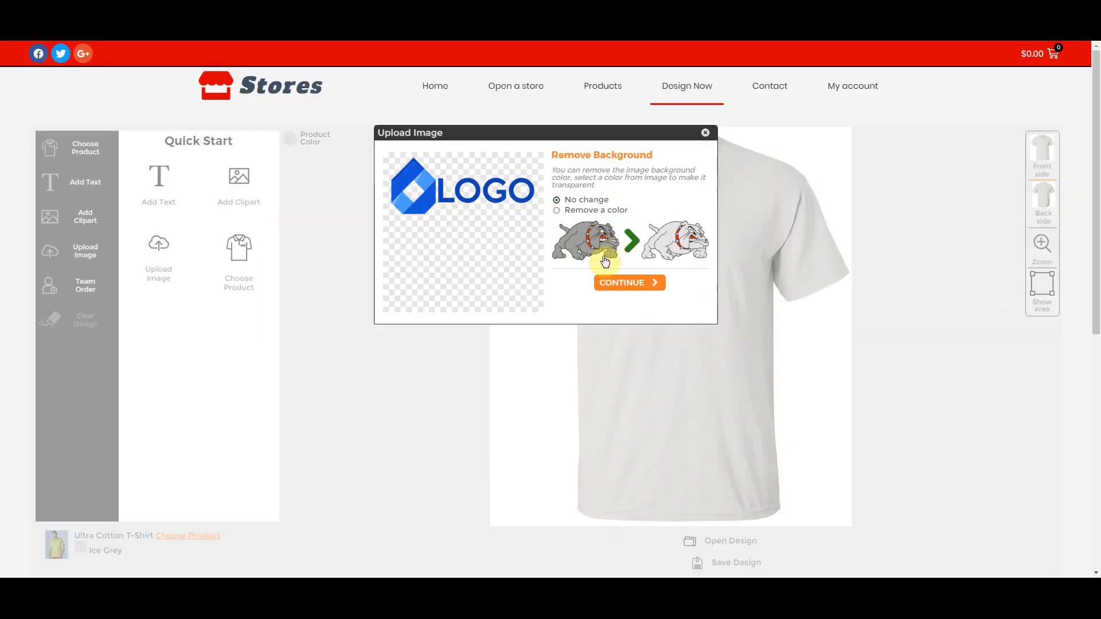
left_click(653, 279)
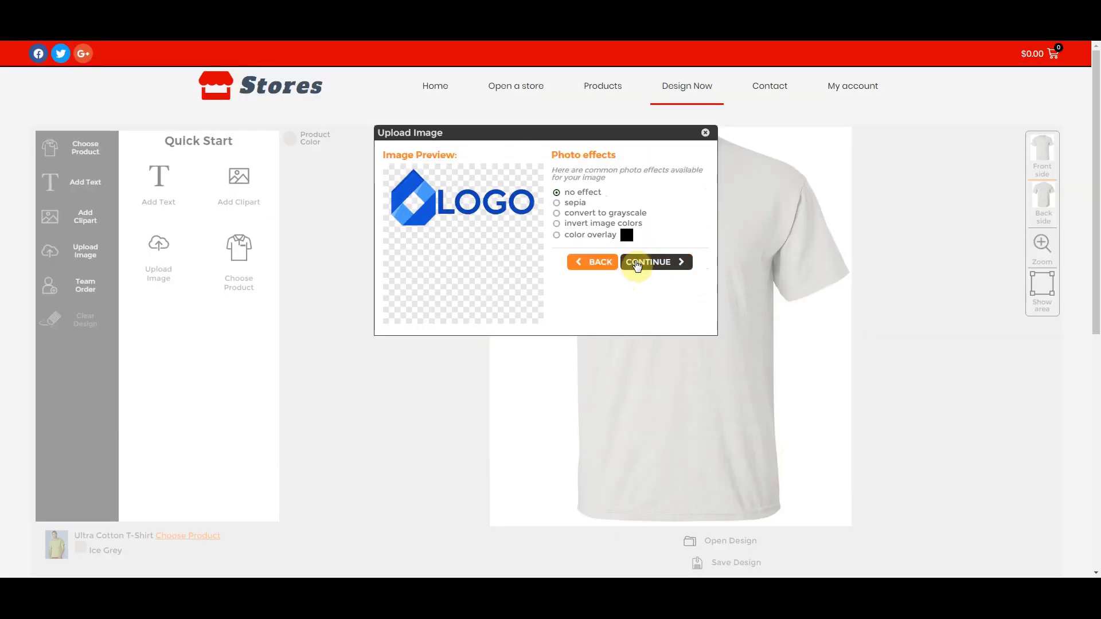
left_click(637, 264)
Set the logo to three ink colors, dark blue and two lighter blues, and place it on the shirt front
left_click(660, 193)
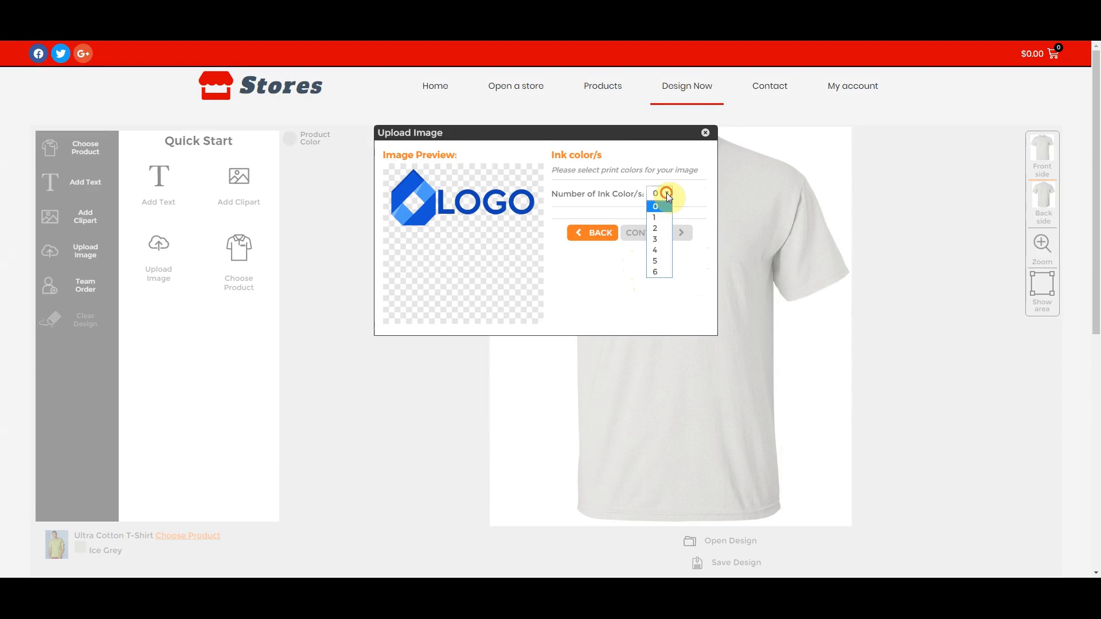
left_click(655, 239)
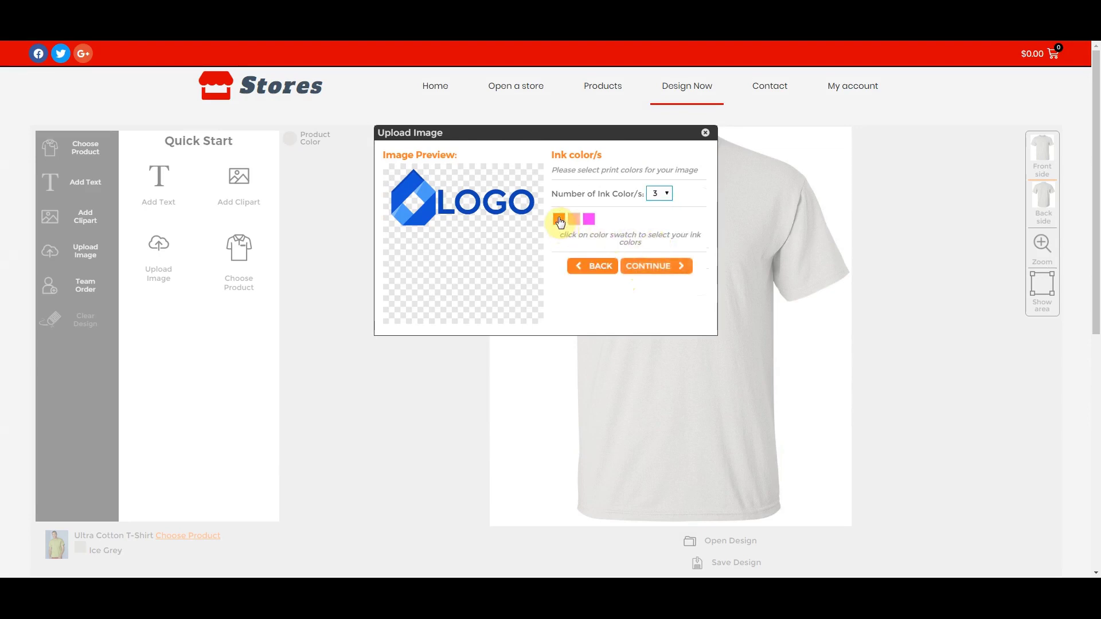
left_click(559, 219)
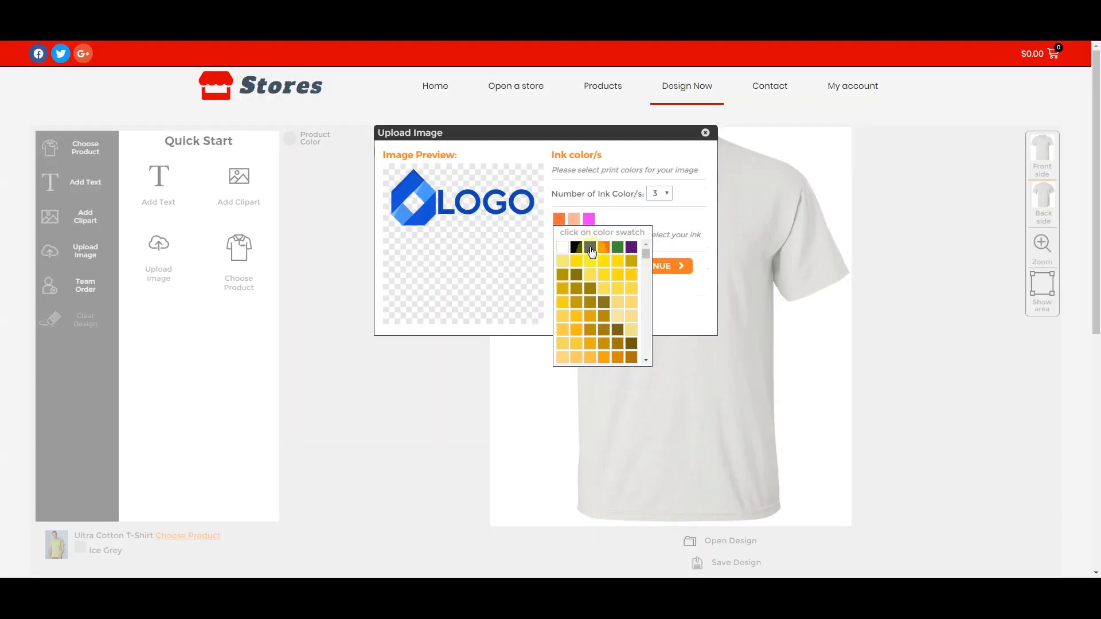
left_click(590, 247)
left_click(574, 219)
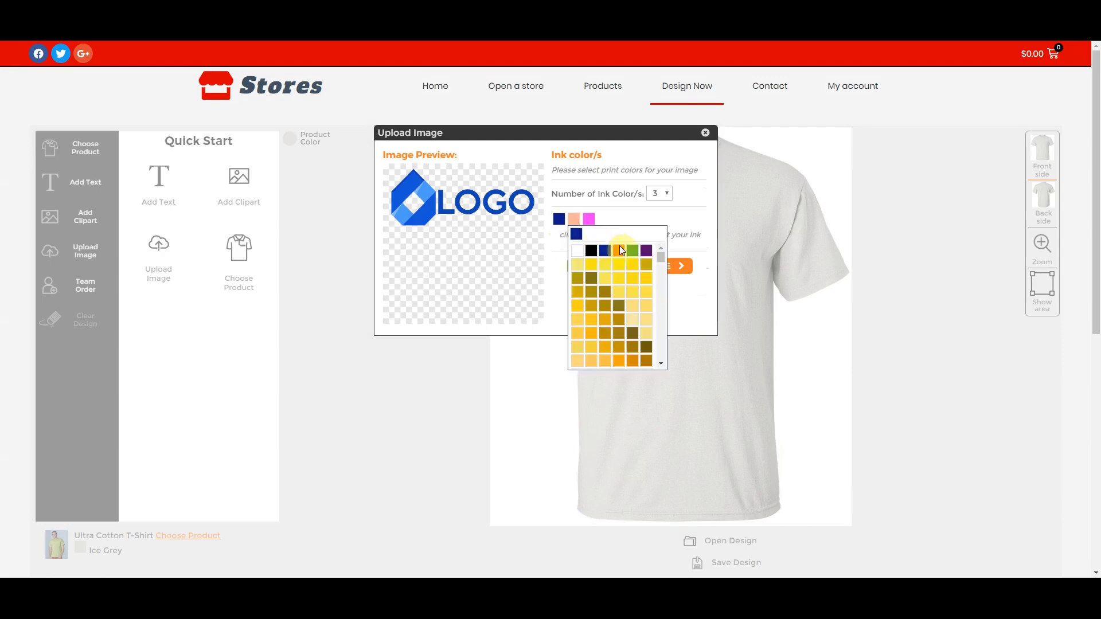
left_click_drag(659, 259, 659, 293)
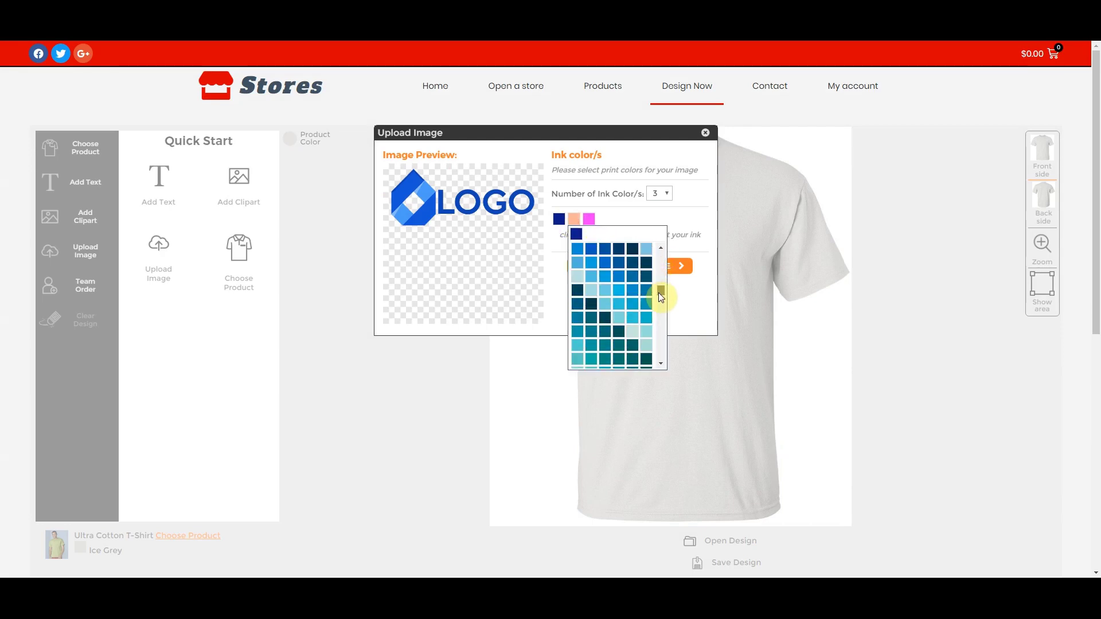
left_click(600, 282)
left_click(589, 218)
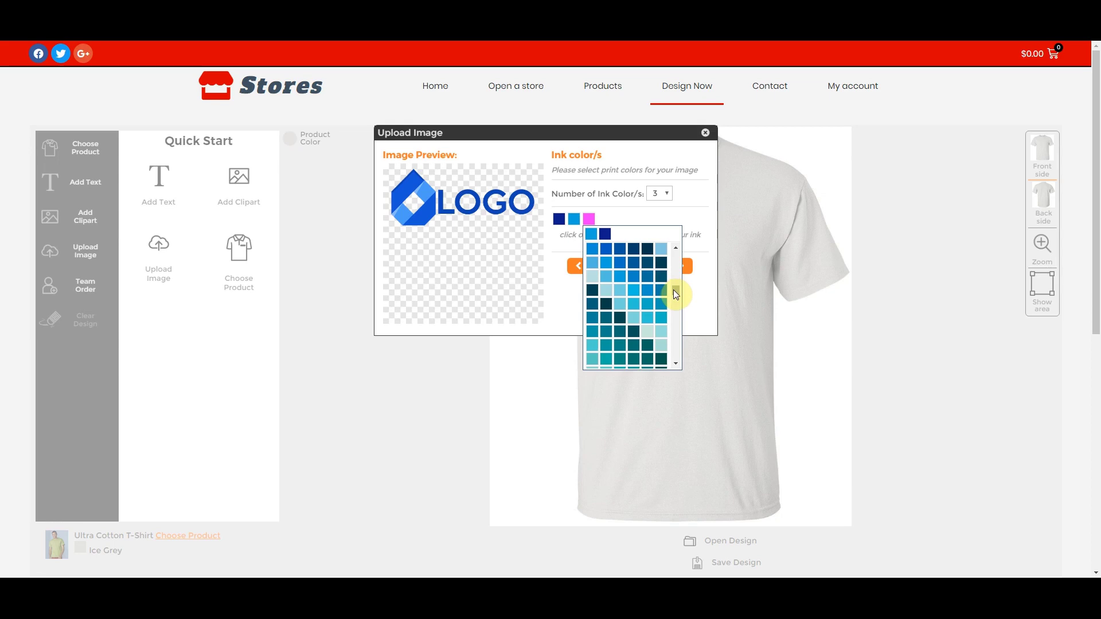
left_click_drag(674, 290, 678, 288)
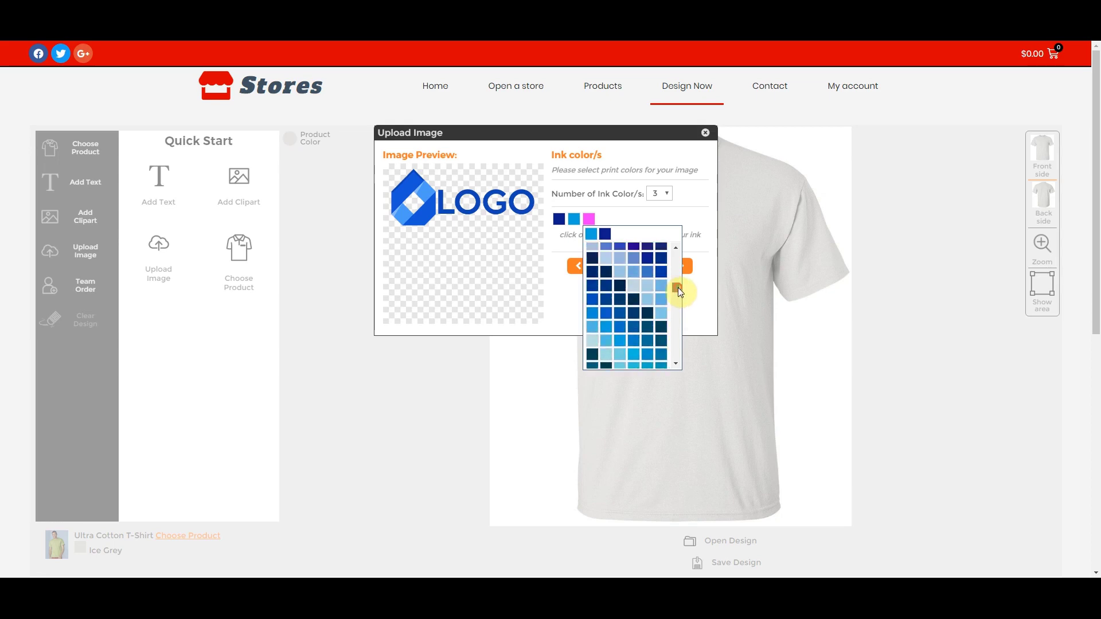
left_click(593, 313)
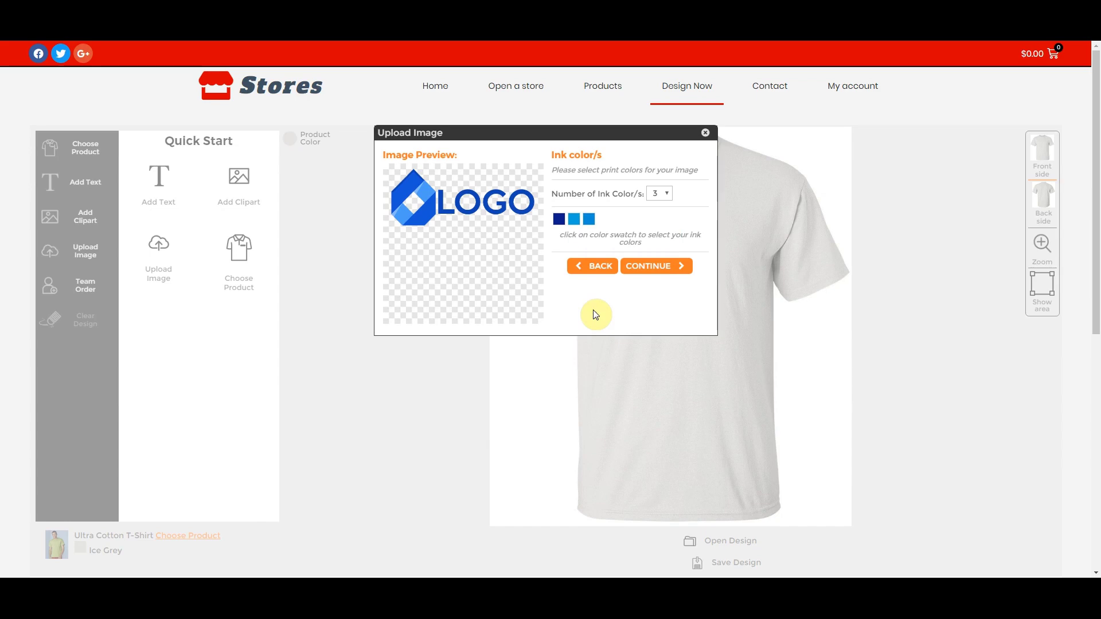
left_click(664, 267)
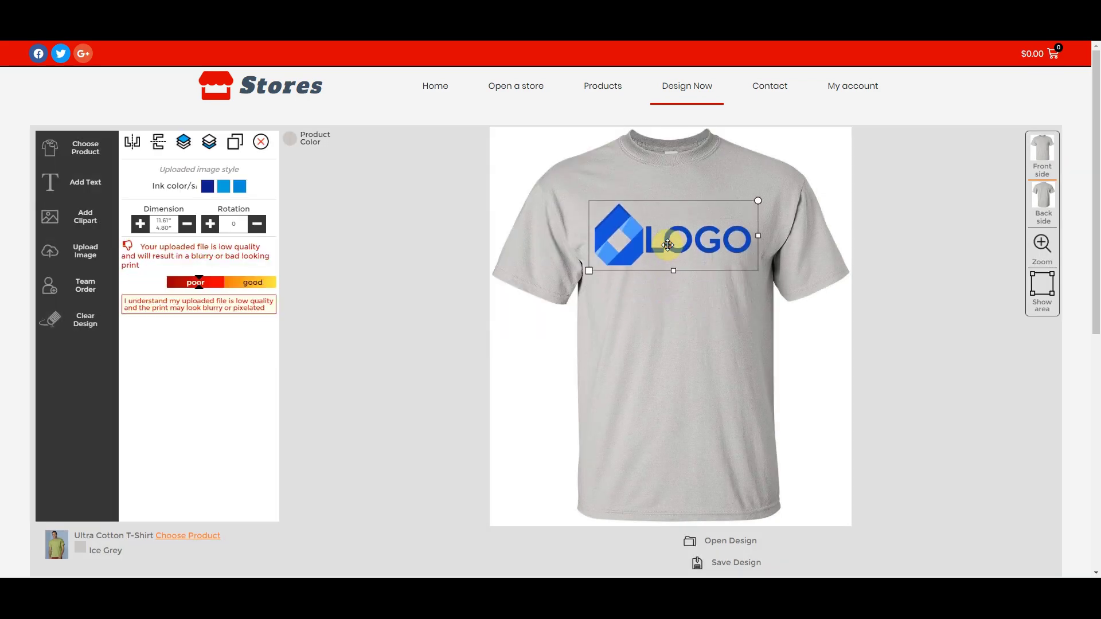
left_click(592, 275)
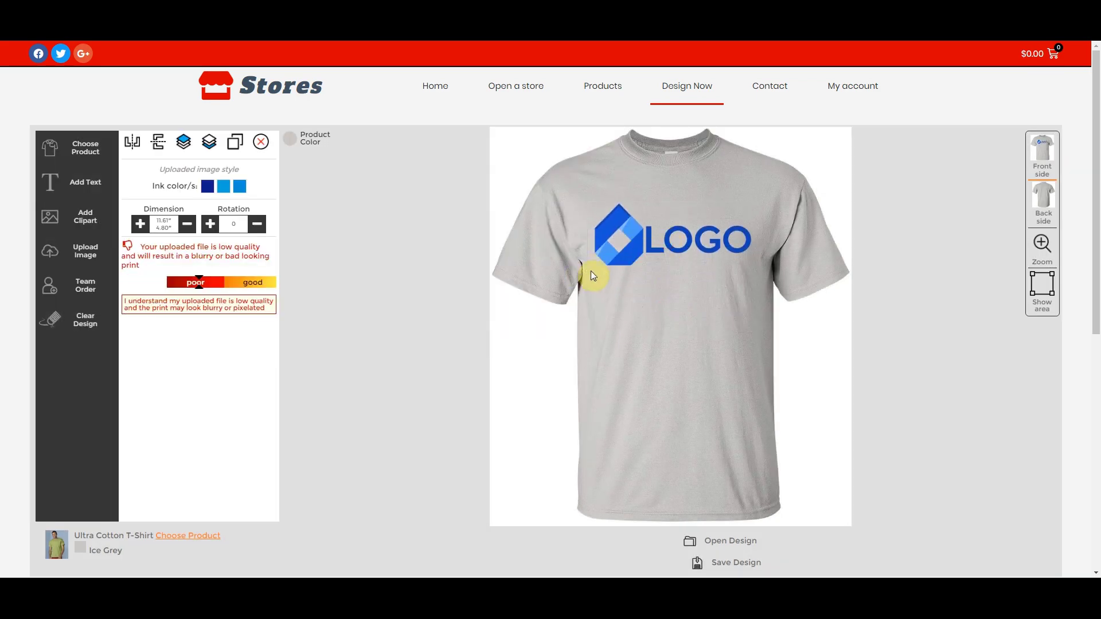
Add a team order name style on the shirt's back, move it to the upper back and color it dark blue
left_click(1043, 196)
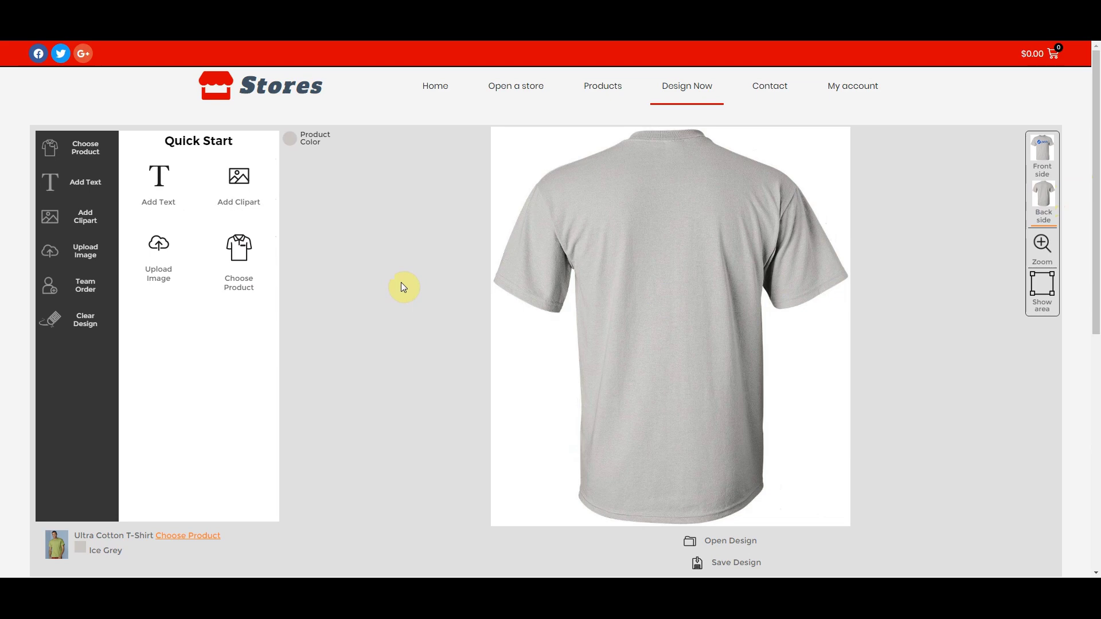
left_click(83, 292)
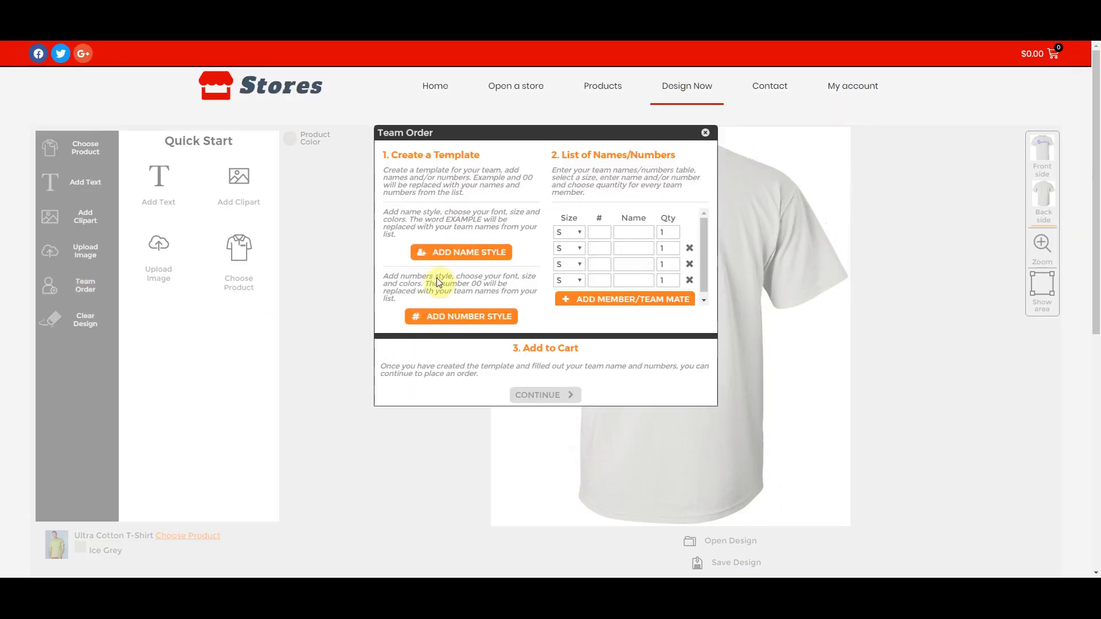
left_click(453, 248)
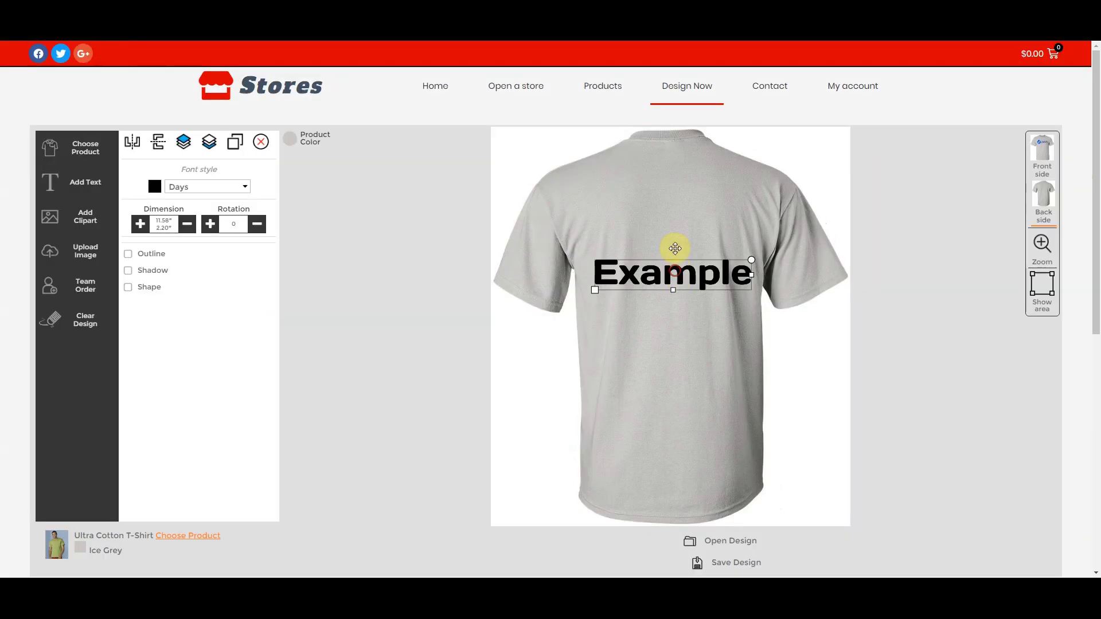
left_click_drag(675, 274, 669, 200)
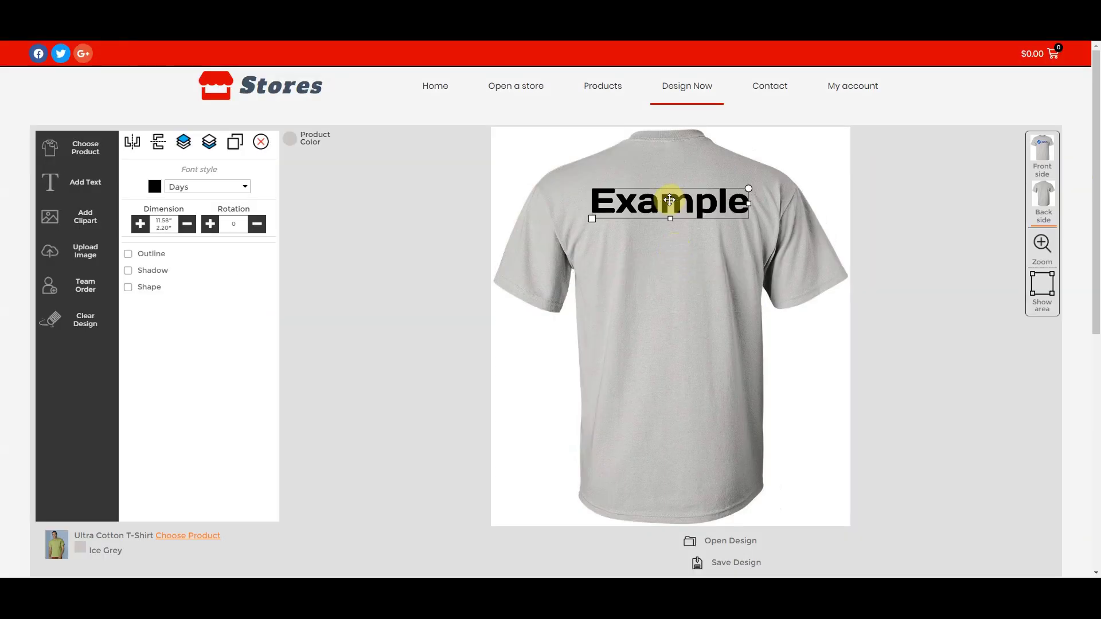
left_click(605, 210)
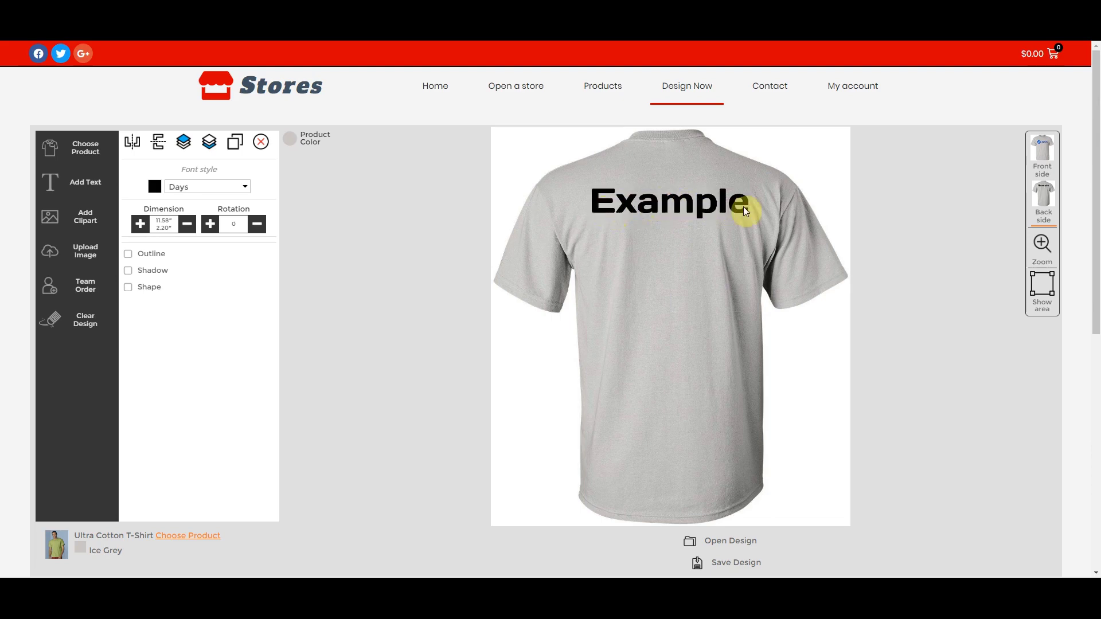
left_click(155, 186)
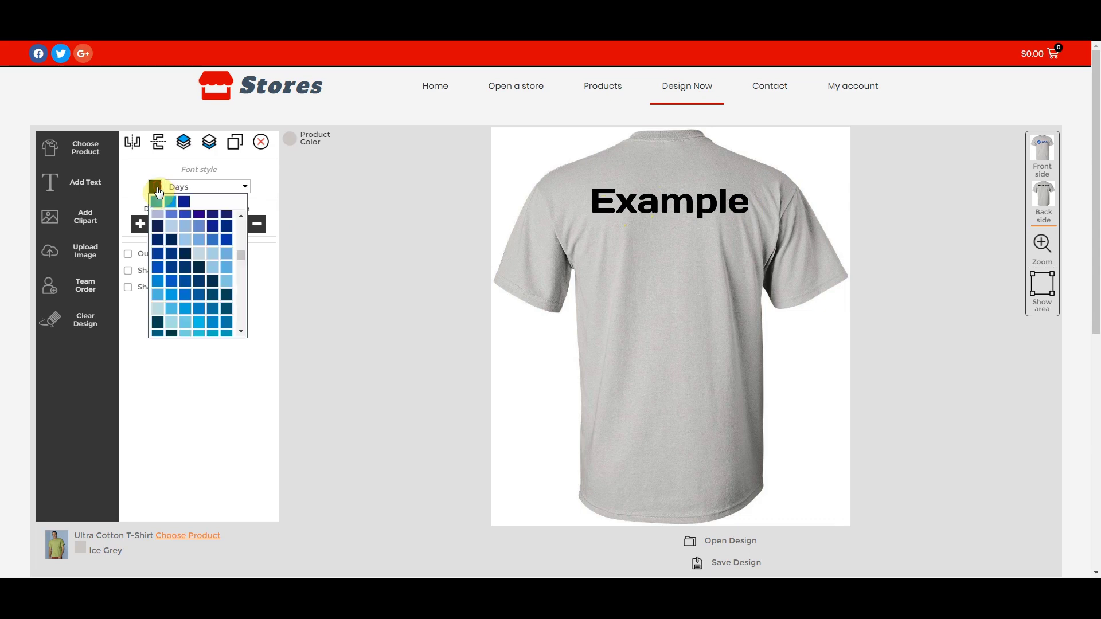
left_click(187, 207)
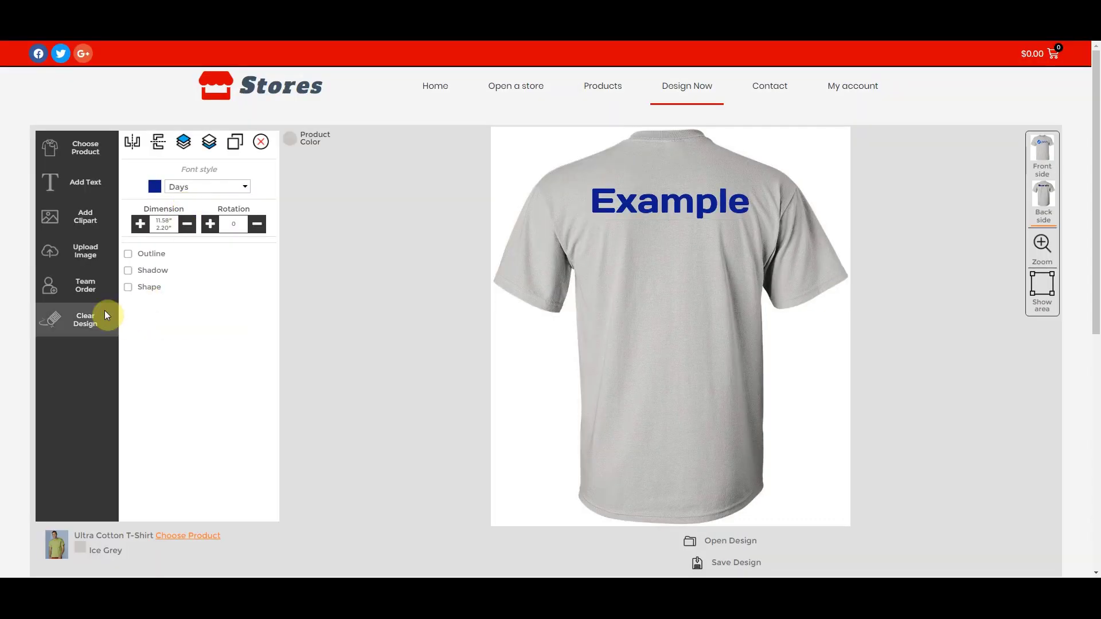
Add a team order number style, align it beneath the name and color it dark blue
left_click(84, 289)
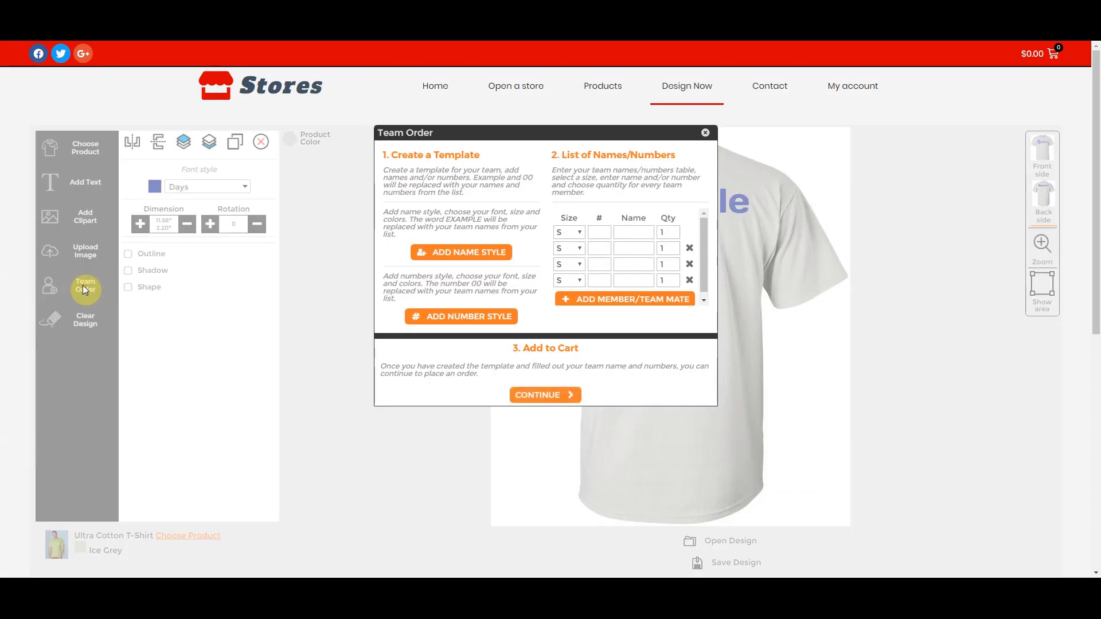
left_click(475, 314)
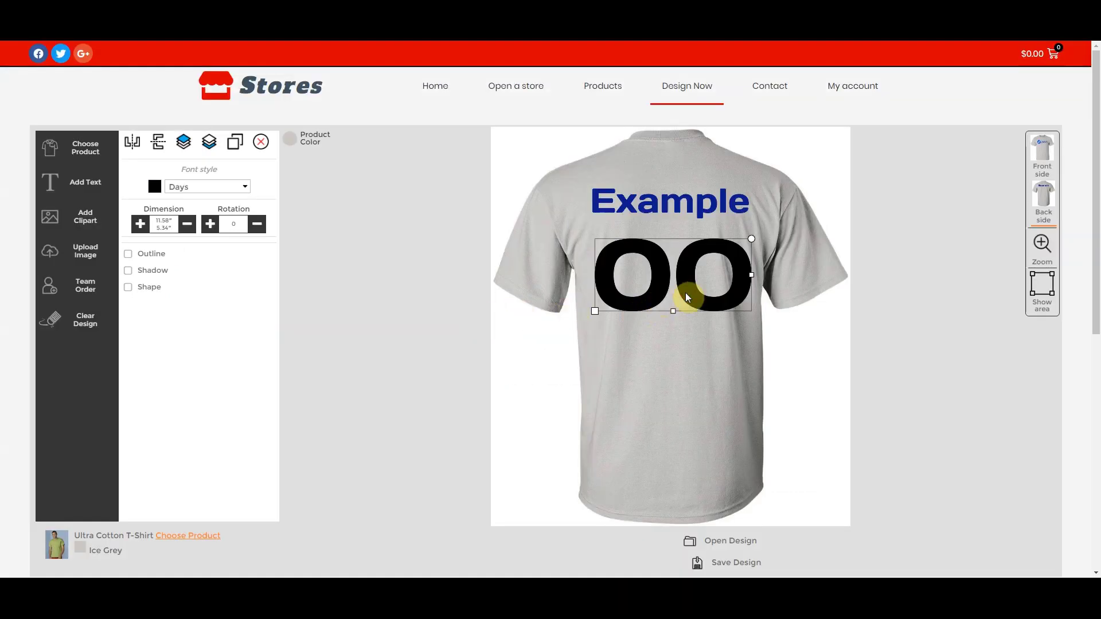
left_click_drag(686, 294, 682, 293)
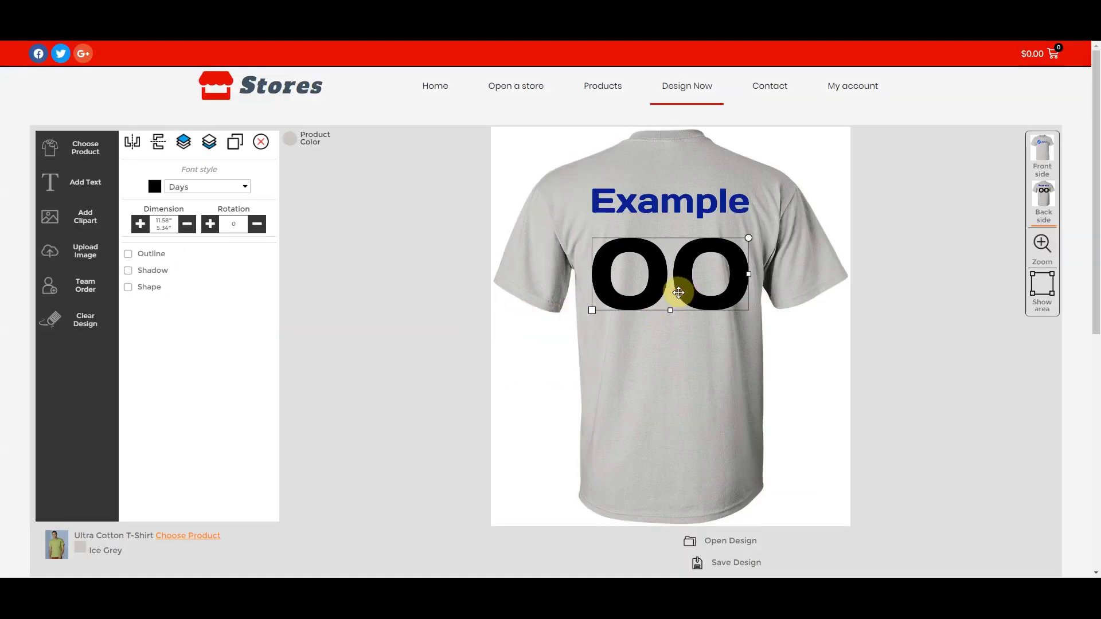
left_click(155, 188)
left_click(184, 209)
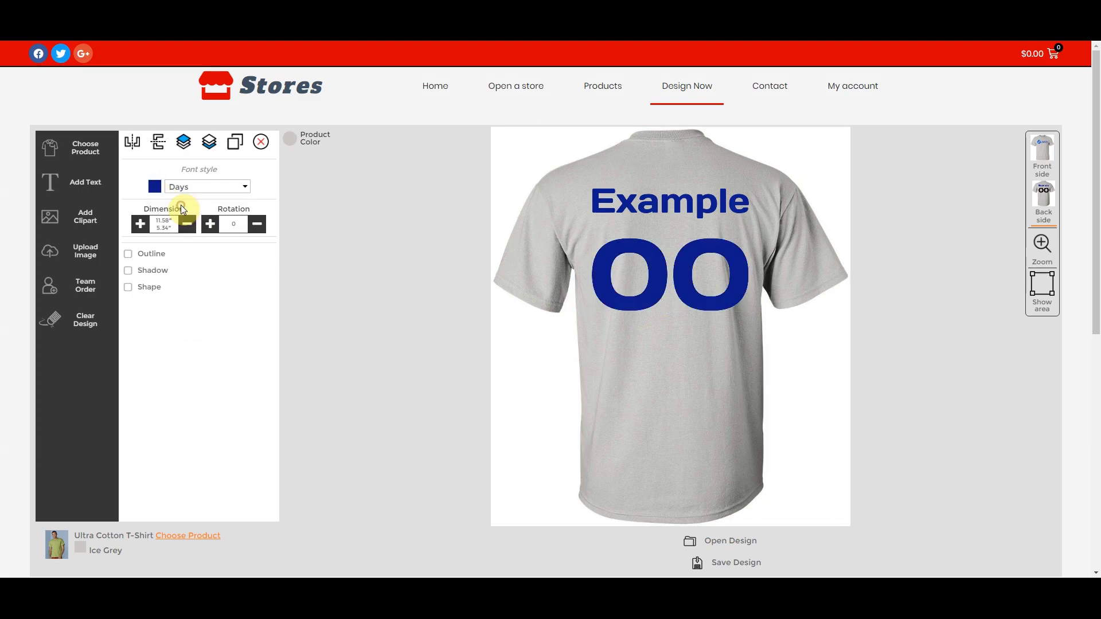
Save the design with the name "Logo tee with Names and numbers" and the description "Gildan ultra Cotton Tee"
left_click(730, 564)
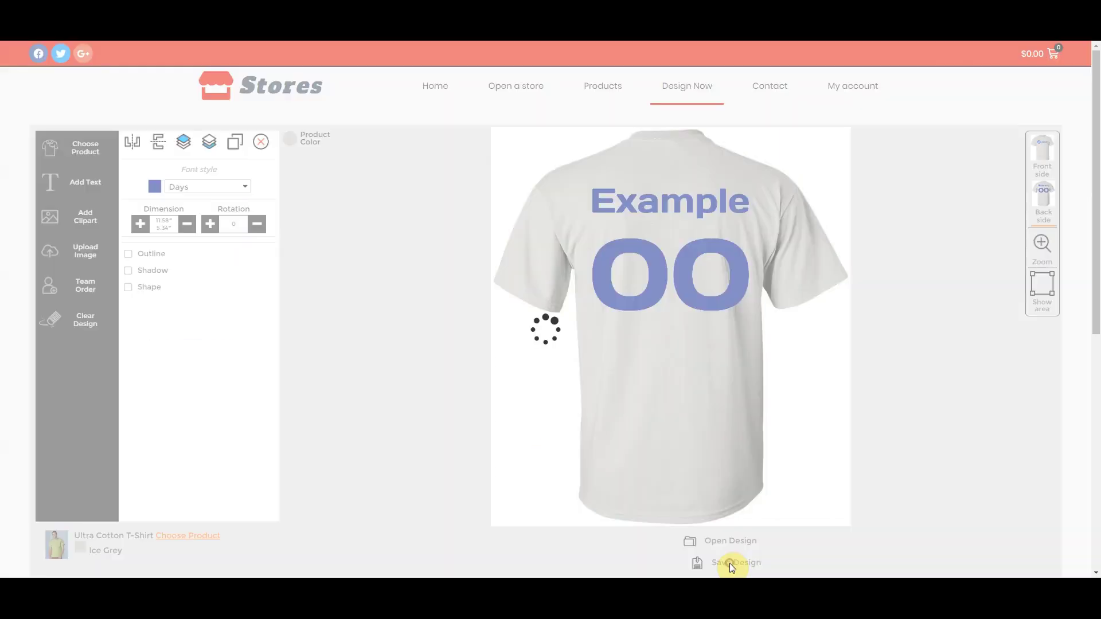
left_click(492, 179)
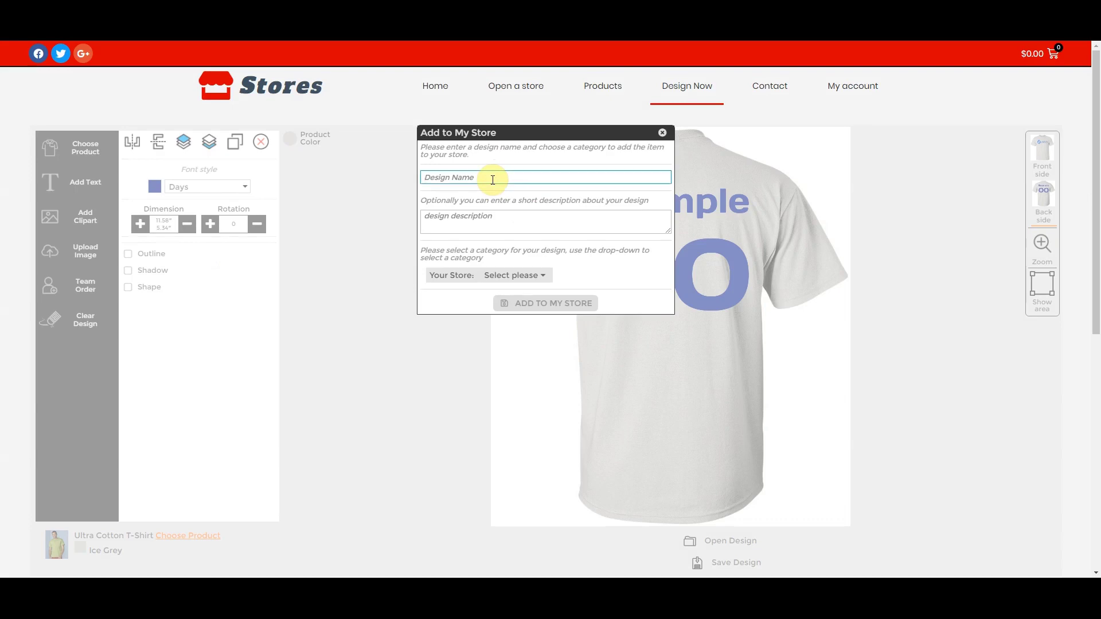
type("Logo ")
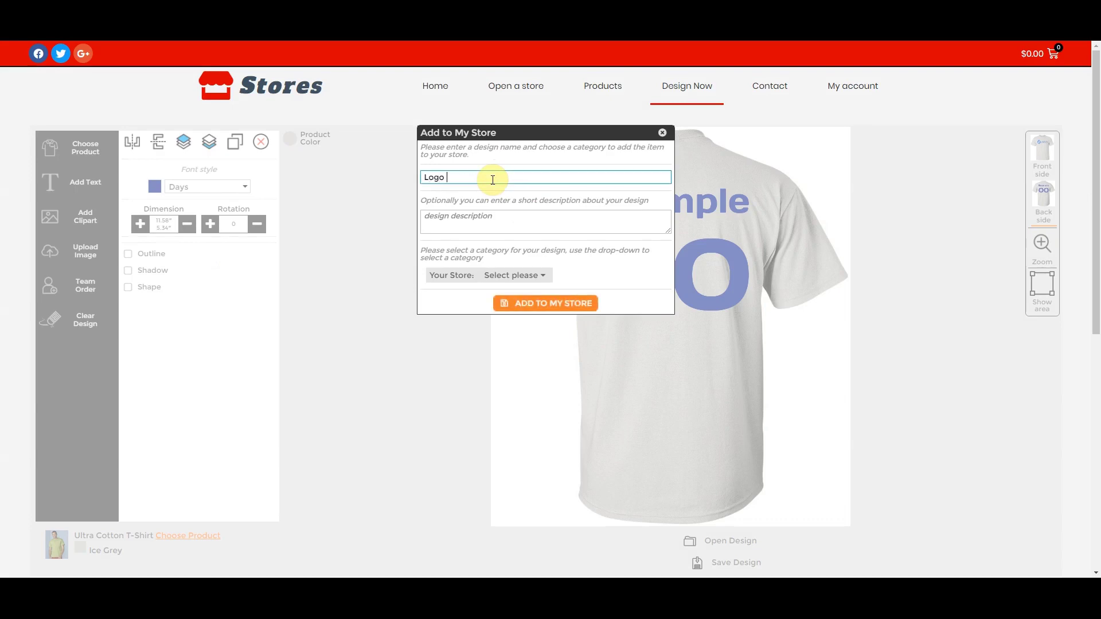
type("tee with Names and numbers")
left_click(459, 223)
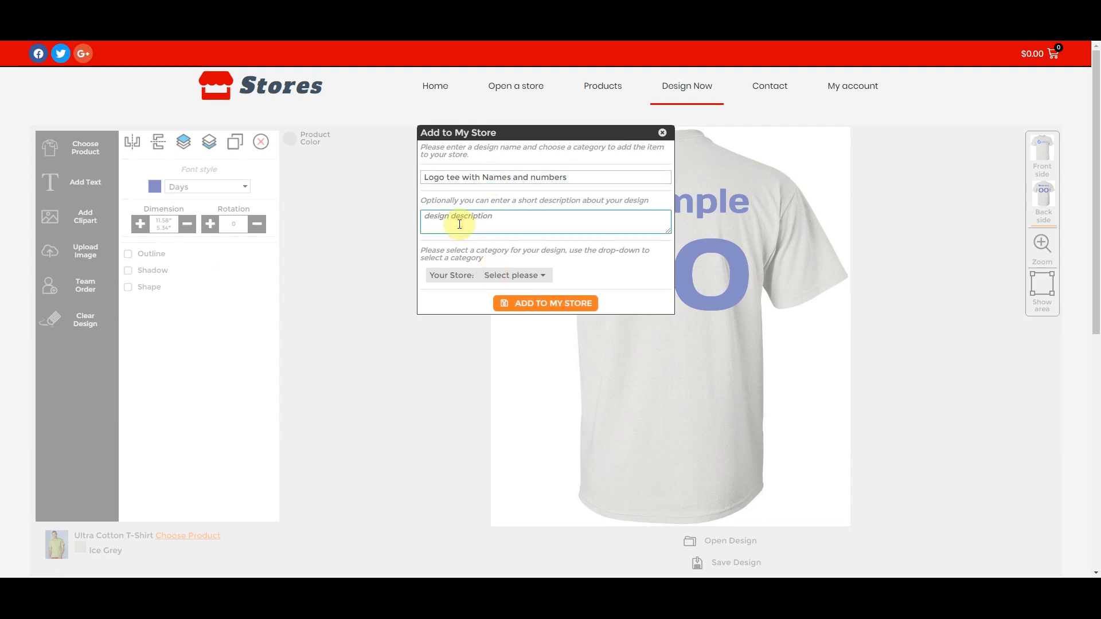
type("Cildan ultra Cotton Tee")
Assign the design to the Tees category, add it to the store and return to the account's product page
left_click(522, 276)
left_click(492, 289)
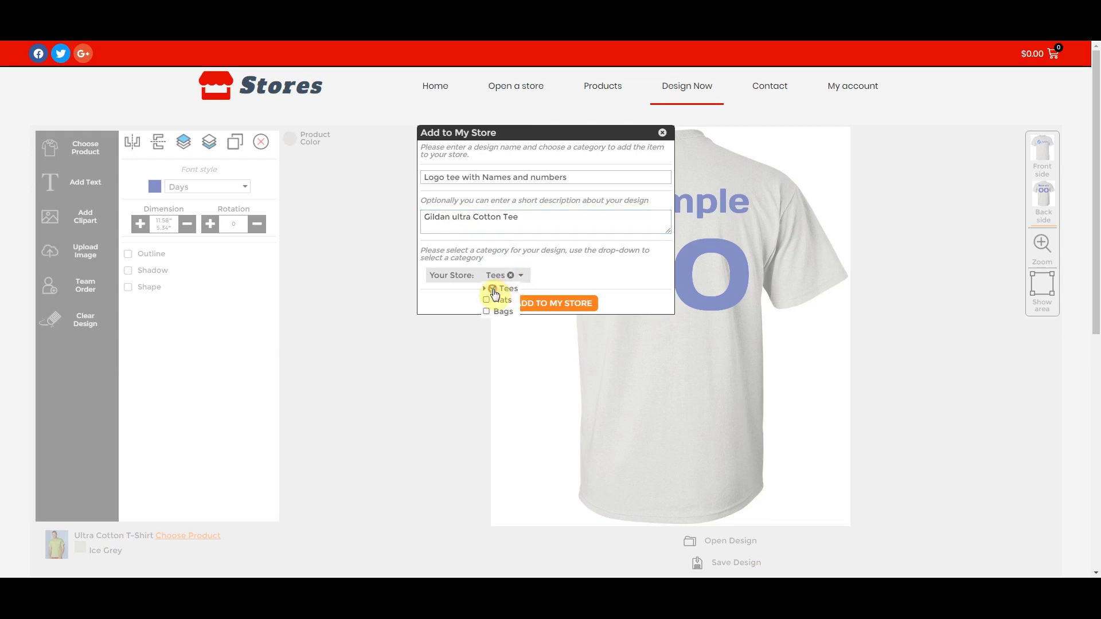
left_click(549, 305)
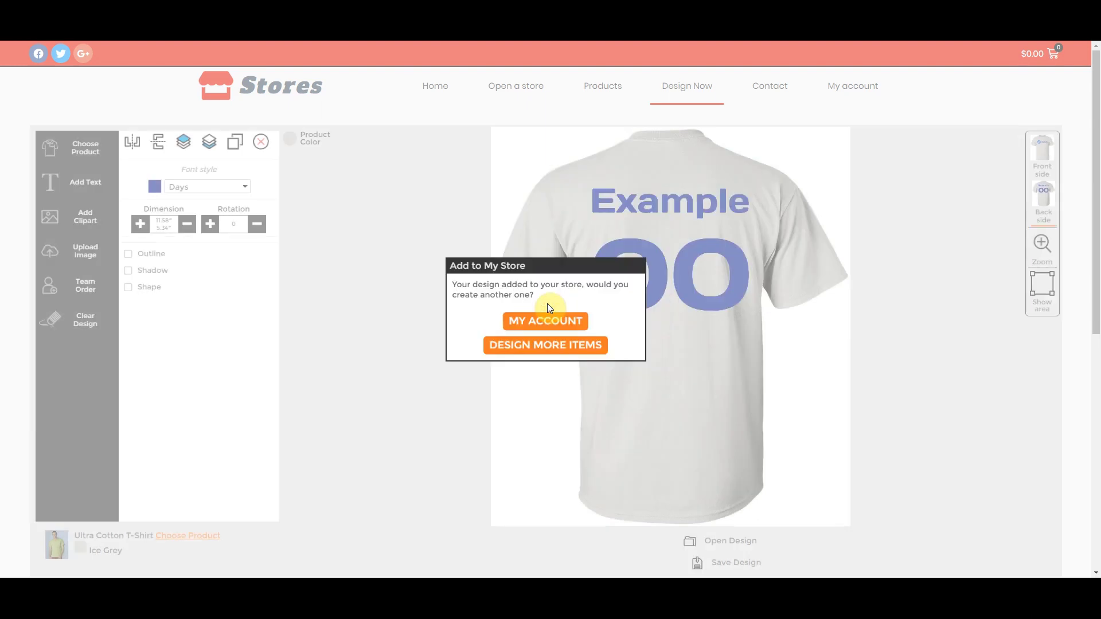
left_click(544, 321)
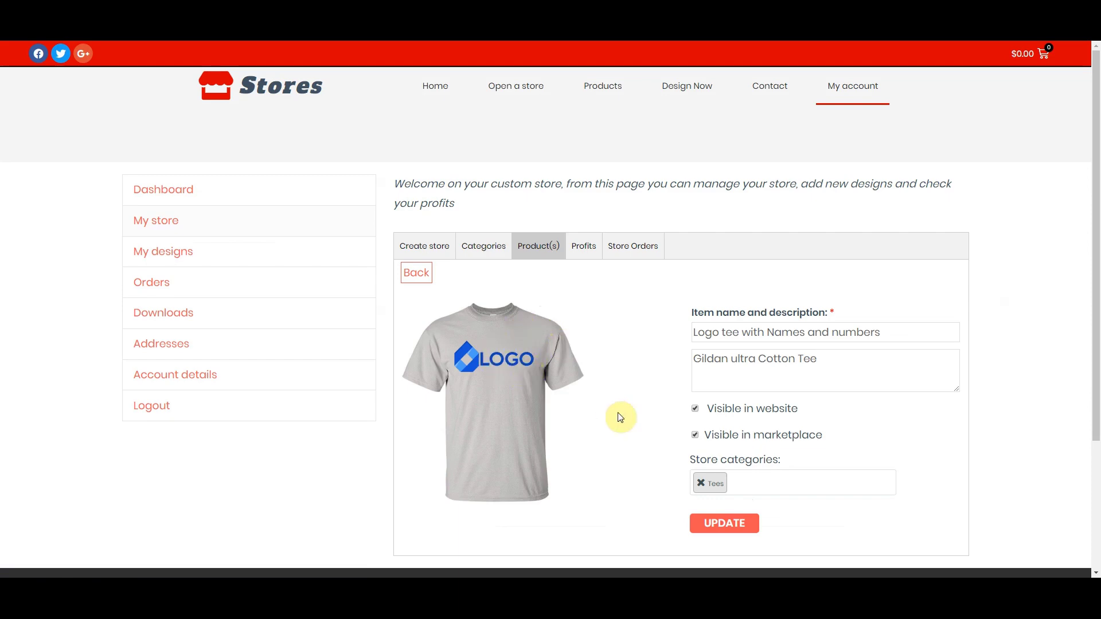
scroll(614, 411, "down", 1)
scroll(615, 412, "up", 1)
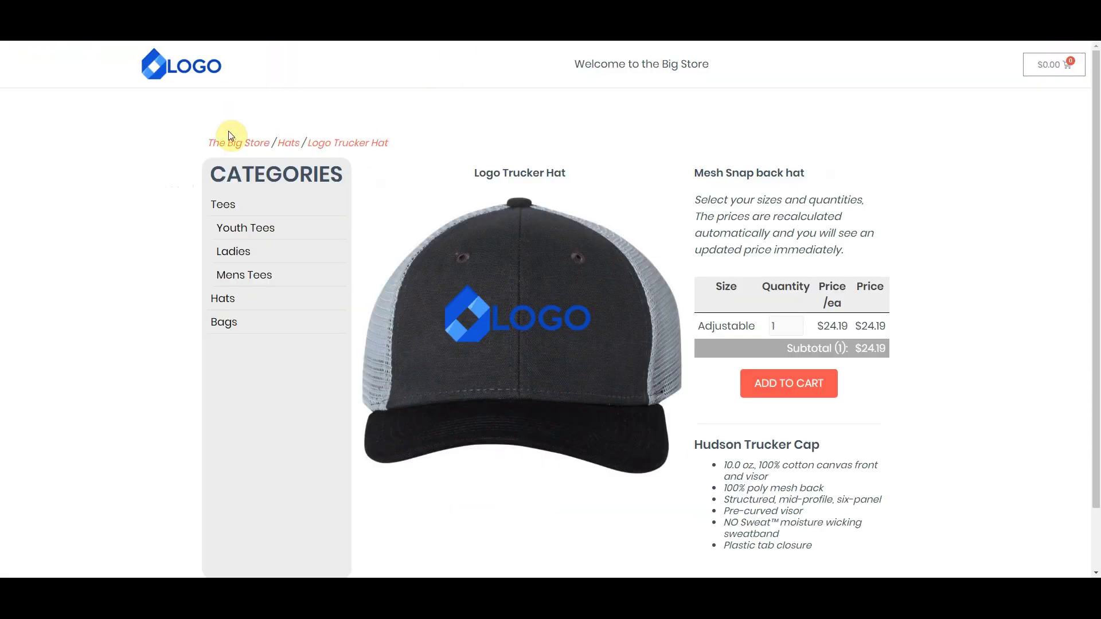
Open the Logo tee with Names and numbers from the storefront's home page and view its front and back
left_click(180, 67)
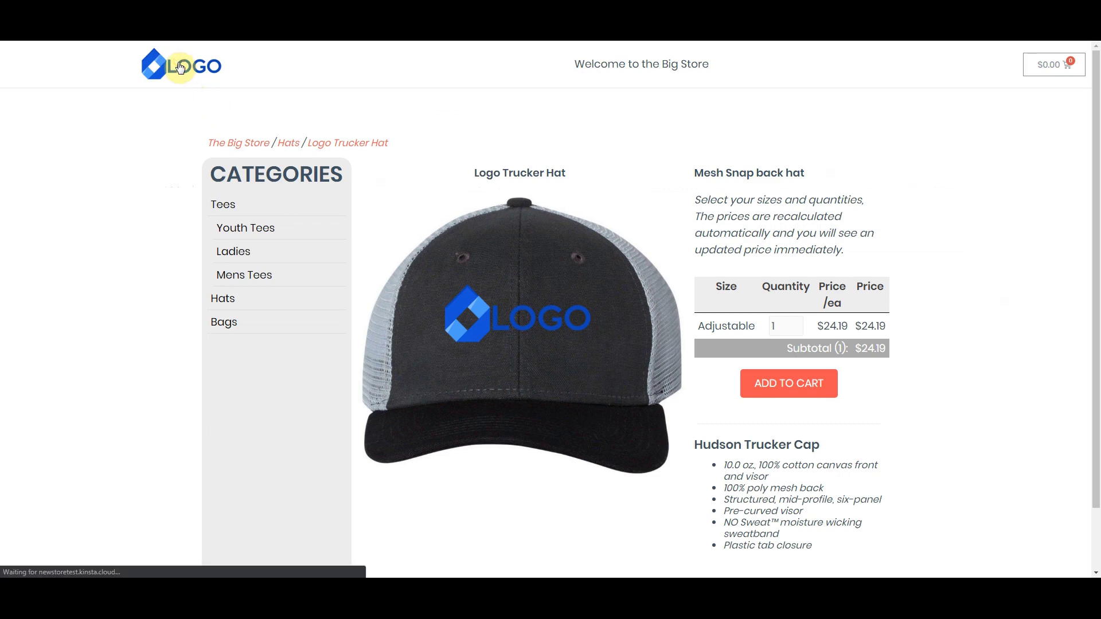
scroll(584, 254, "down", 1)
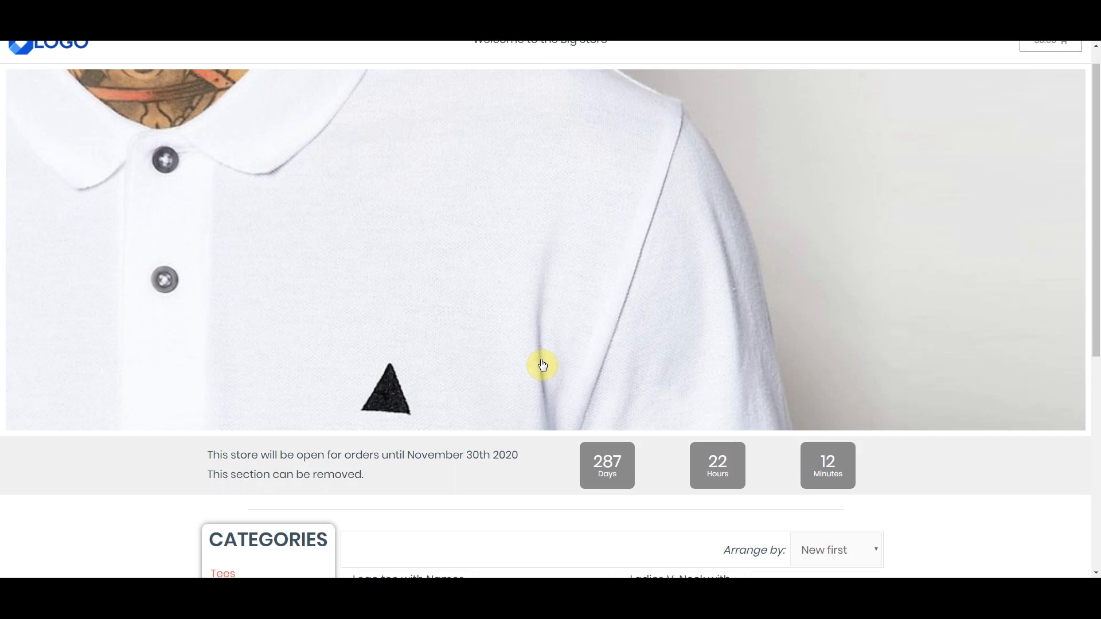
scroll(410, 334, "down", 5)
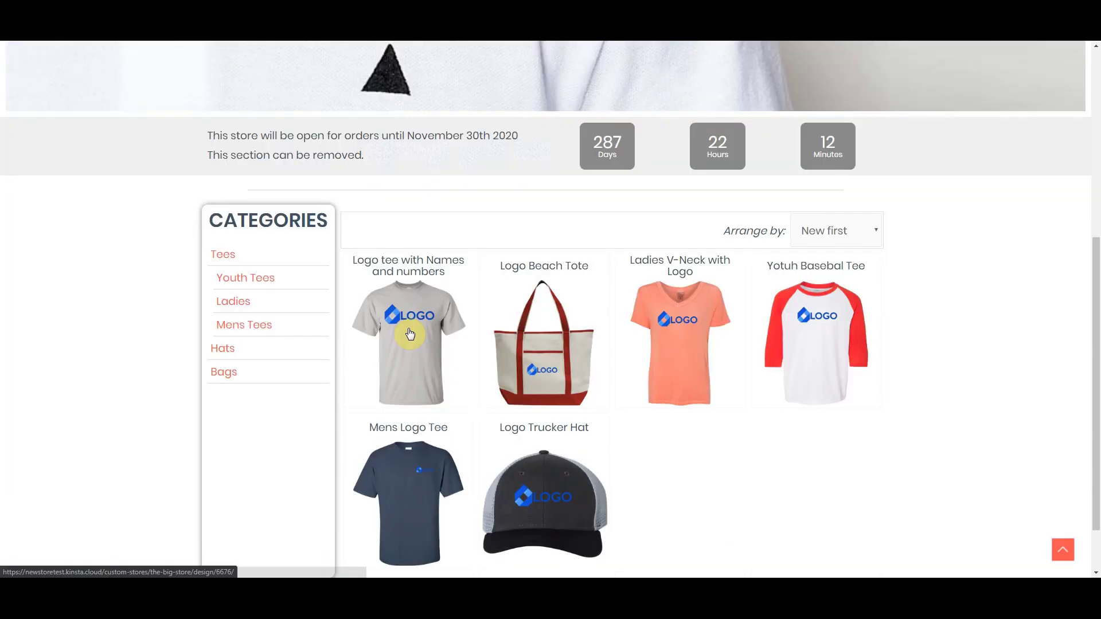
left_click(410, 334)
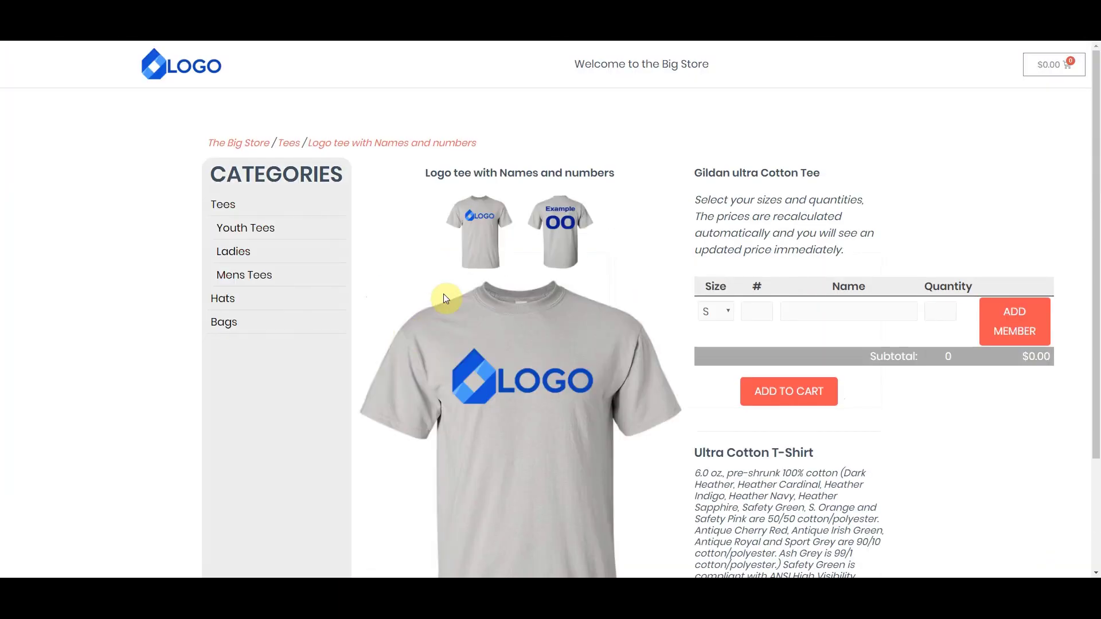
left_click(482, 217)
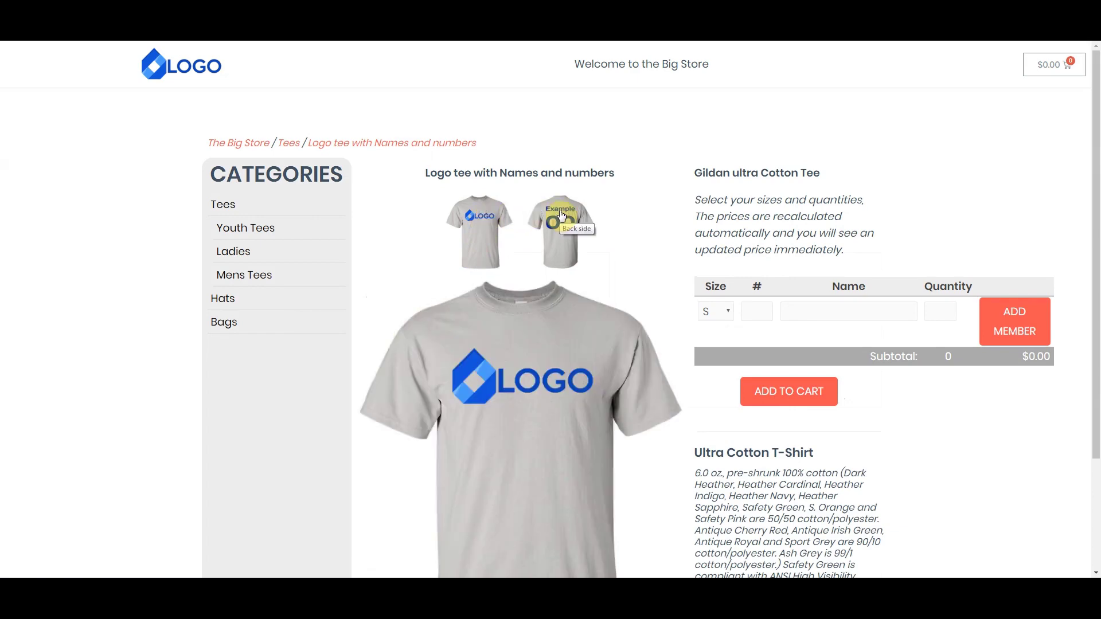
left_click(562, 216)
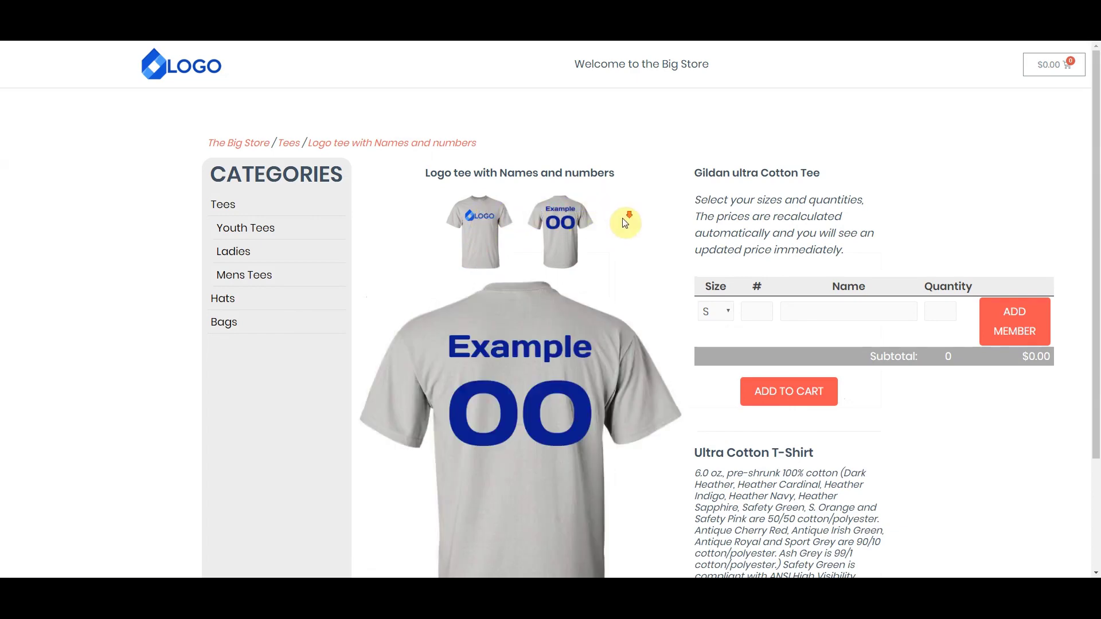
Add a team member to the shirt order with size XL, number 23, the player's name and quantity 1
scroll(709, 270, "down", 1)
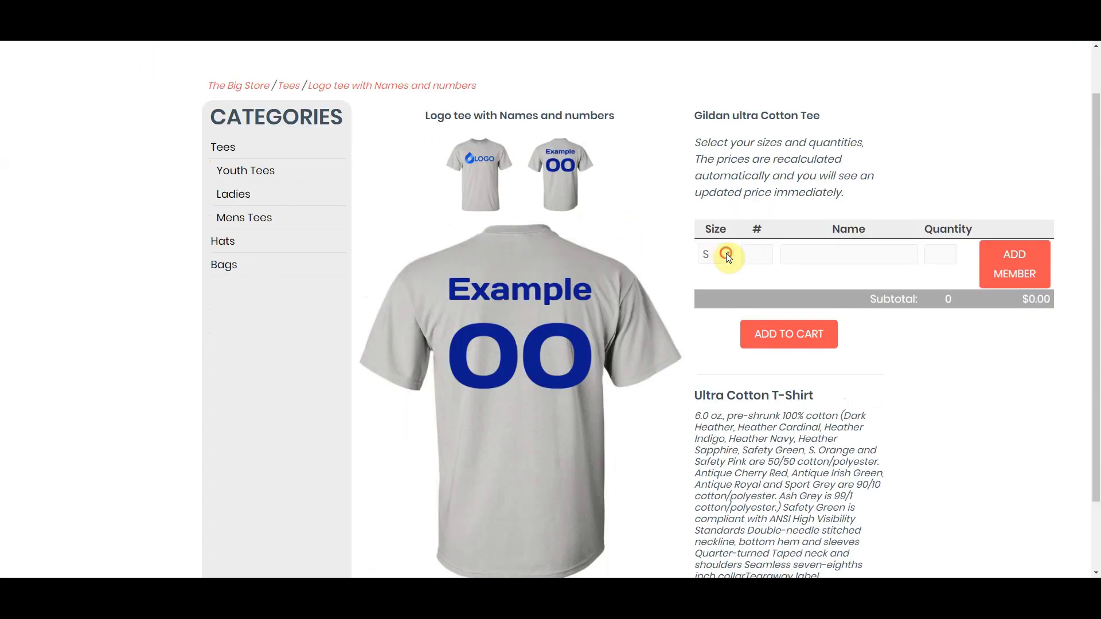
left_click(727, 255)
left_click(713, 319)
left_click(762, 259)
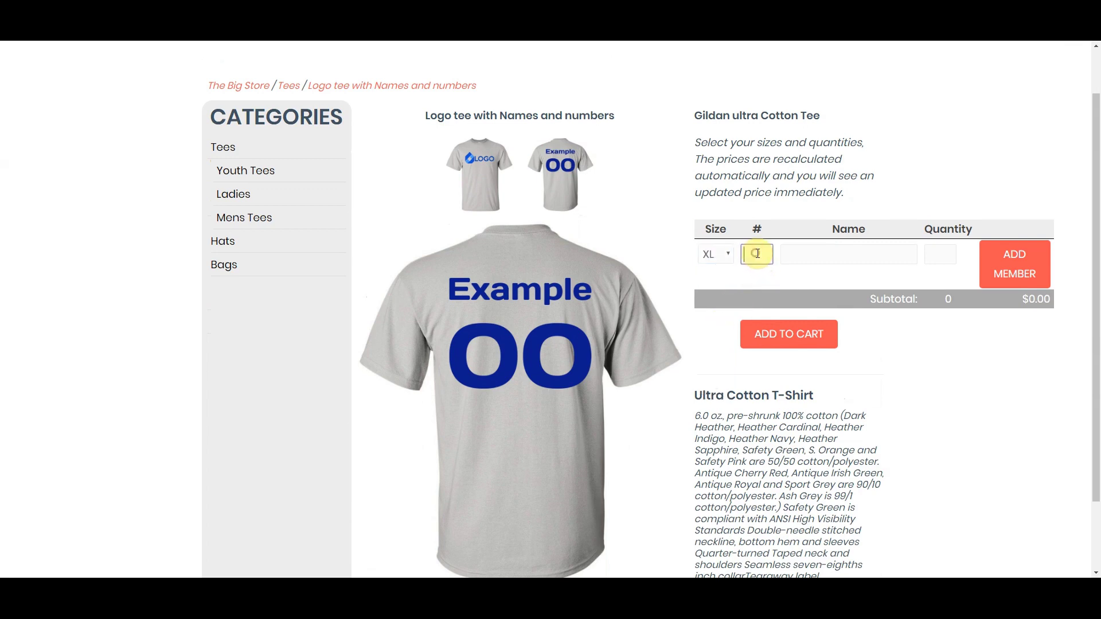
type("23")
left_click(802, 250)
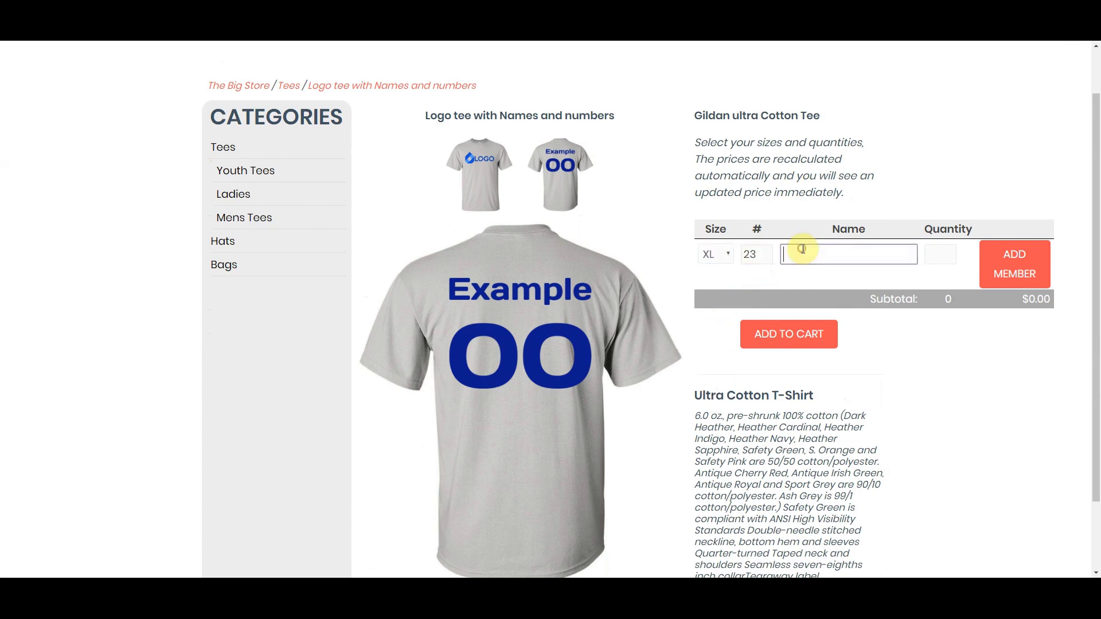
type("Jordan")
left_click(943, 255)
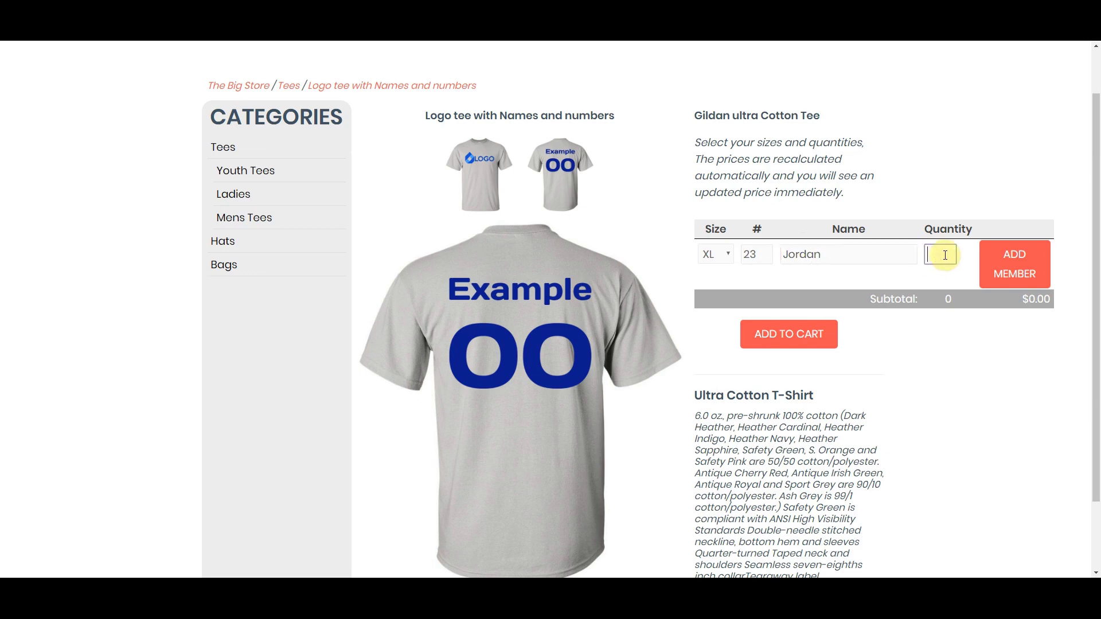
type("1")
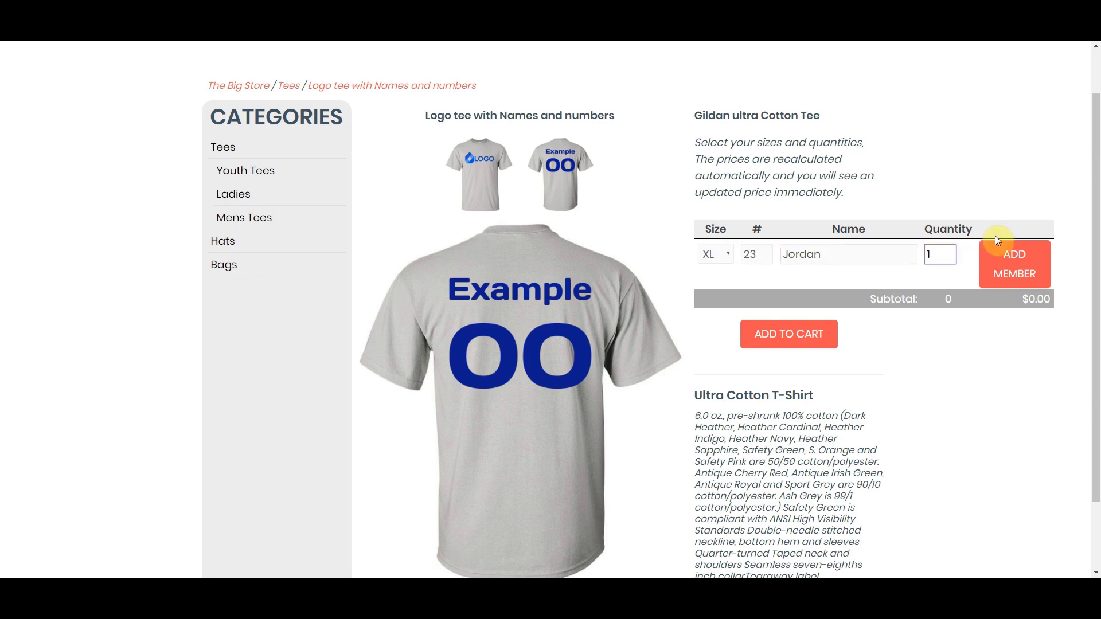
left_click(1008, 264)
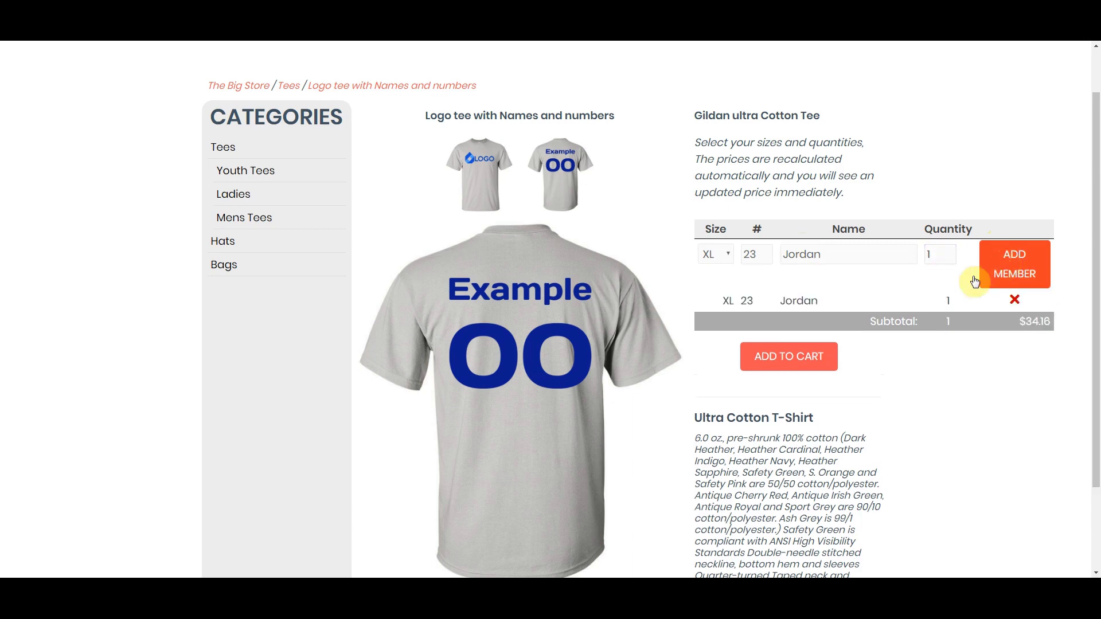
Add two more team entries in sizes M and S with the same number, name and quantity
left_click(729, 254)
left_click(714, 284)
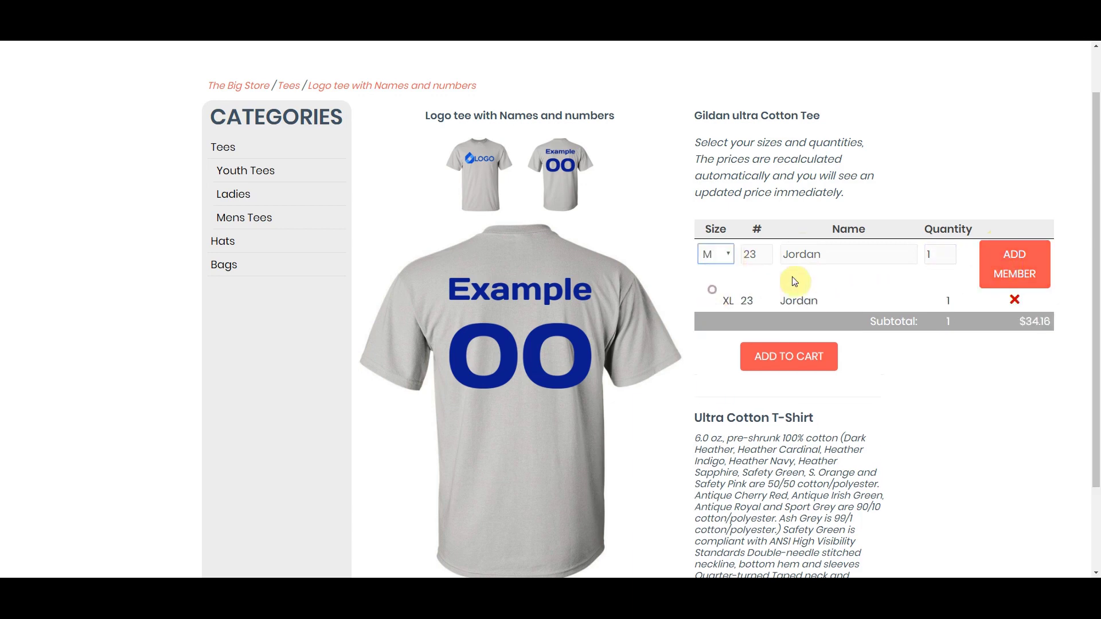
left_click(1008, 267)
left_click(728, 254)
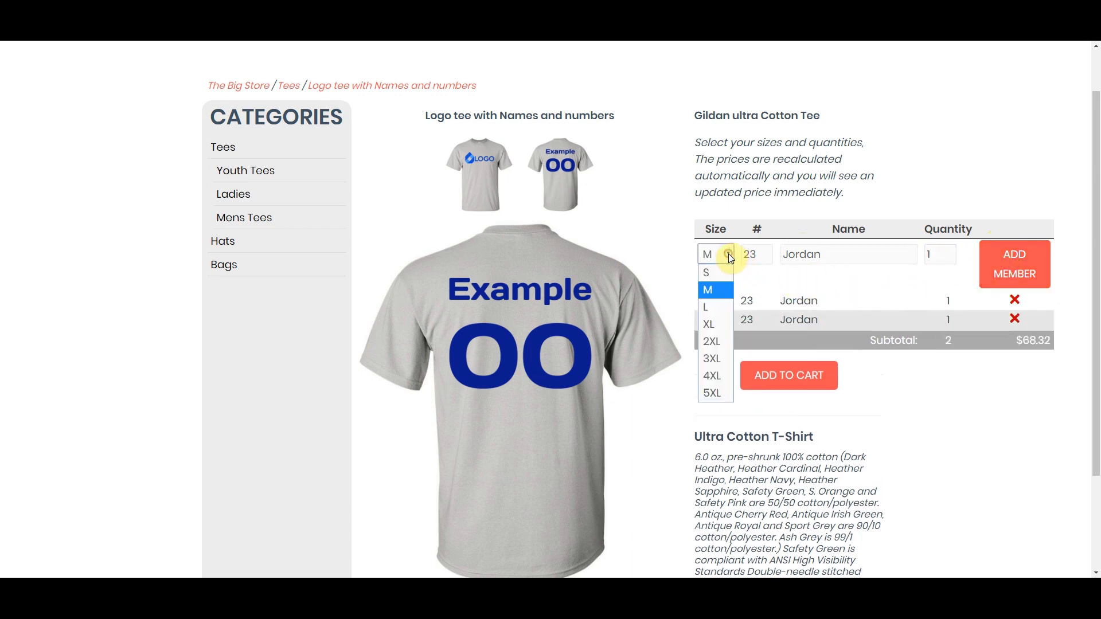
left_click(707, 278)
left_click(1020, 266)
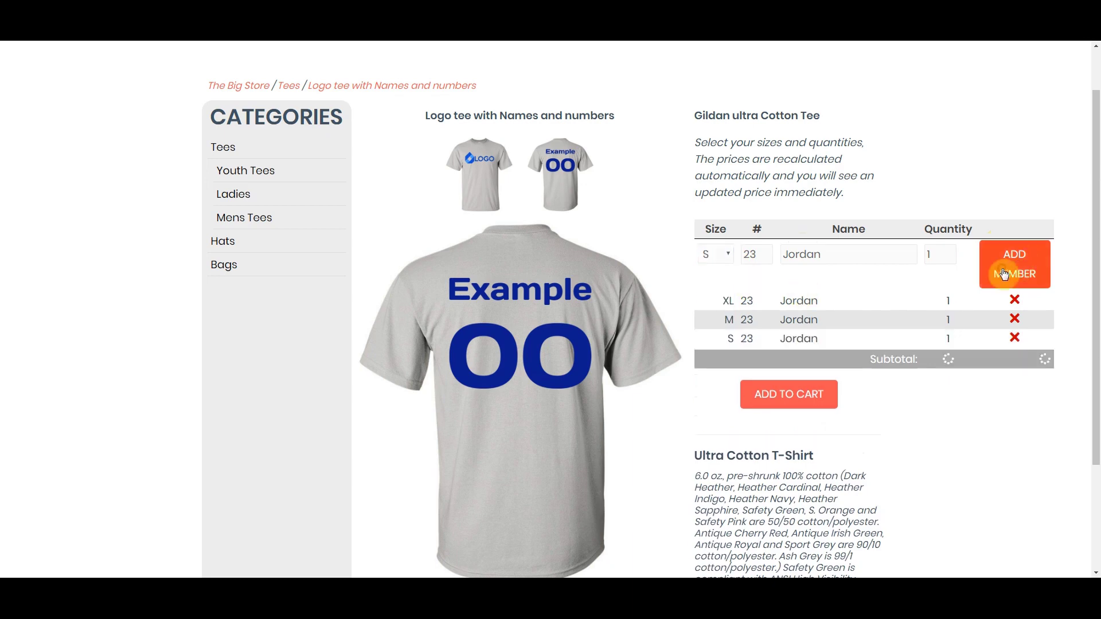
Add a team member in size L with number 00, a different player's name and quantity 2
left_click(726, 257)
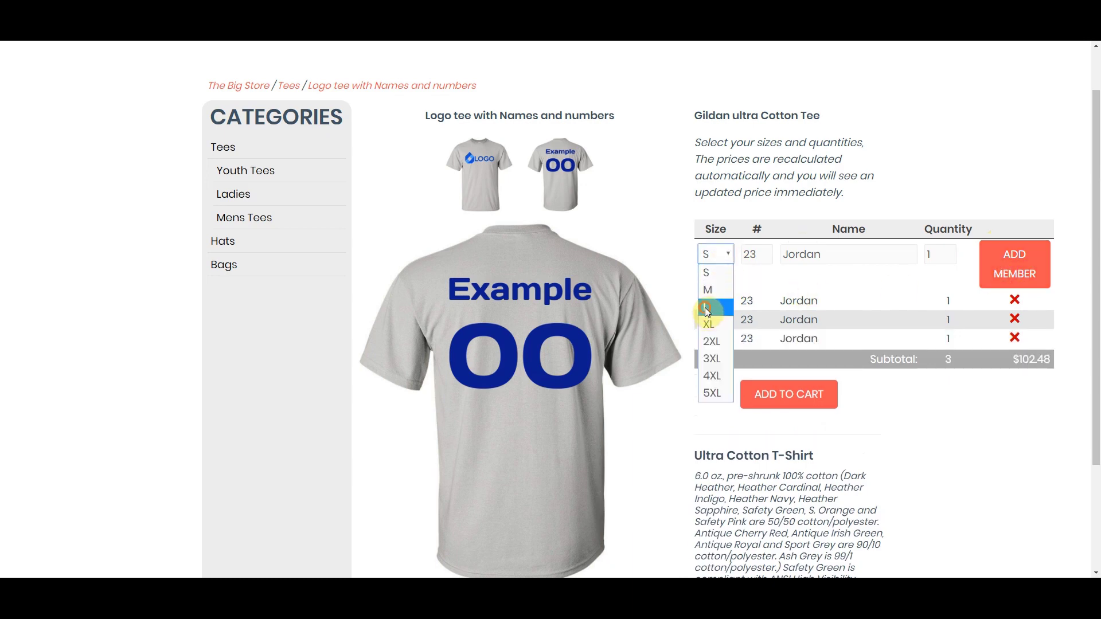
left_click(706, 308)
double_click(757, 255)
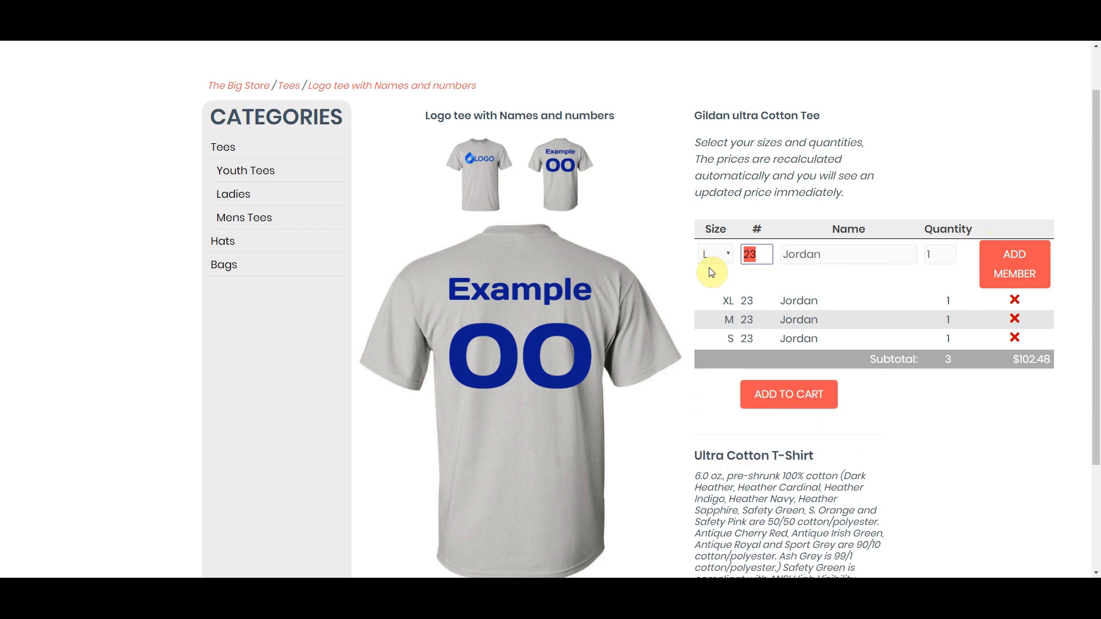
type("00")
double_click(825, 253)
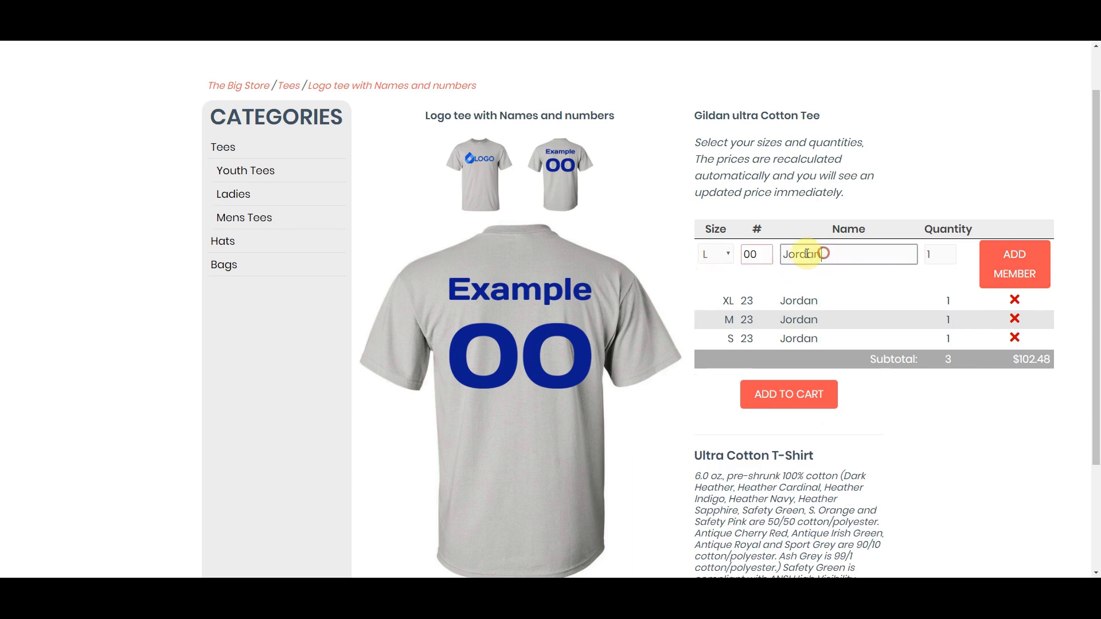
type("Ste")
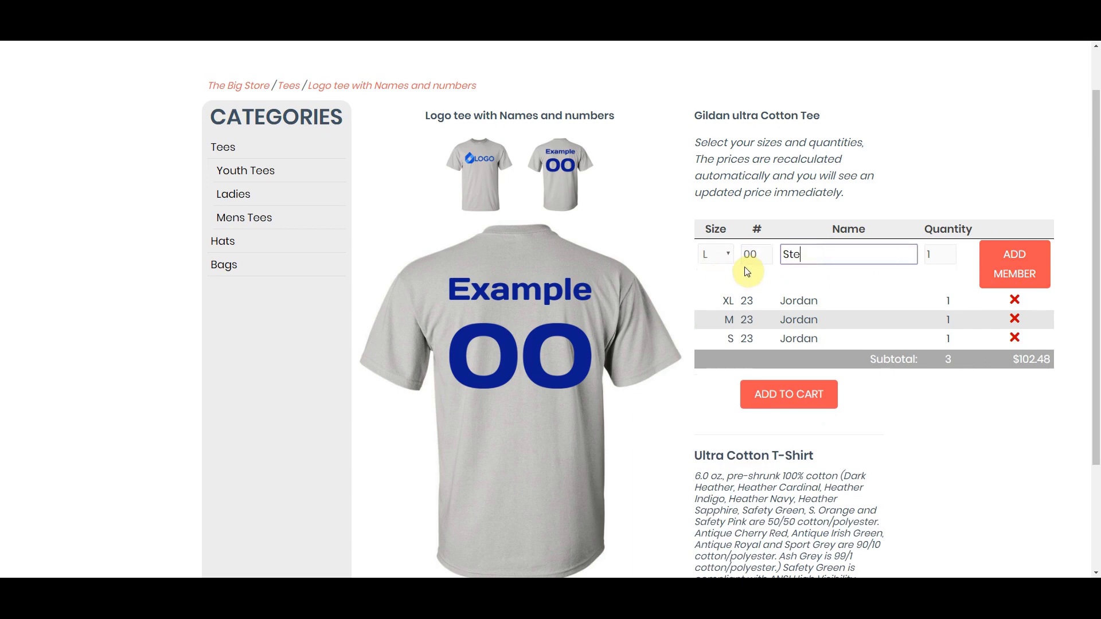
type("phen")
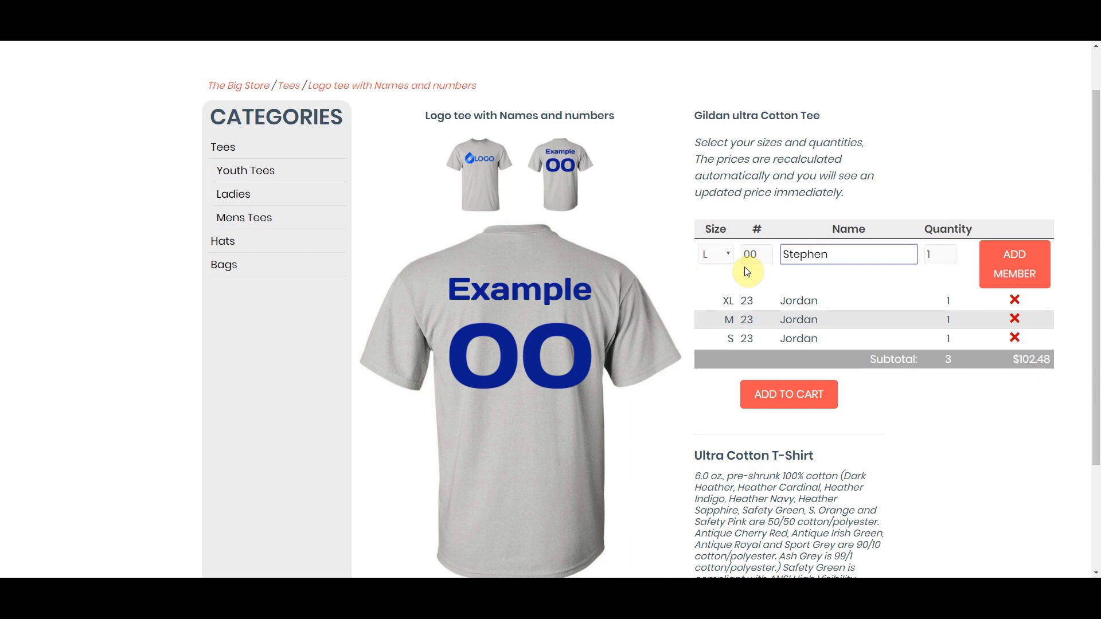
left_click(929, 254)
key("BackSpace")
type("2")
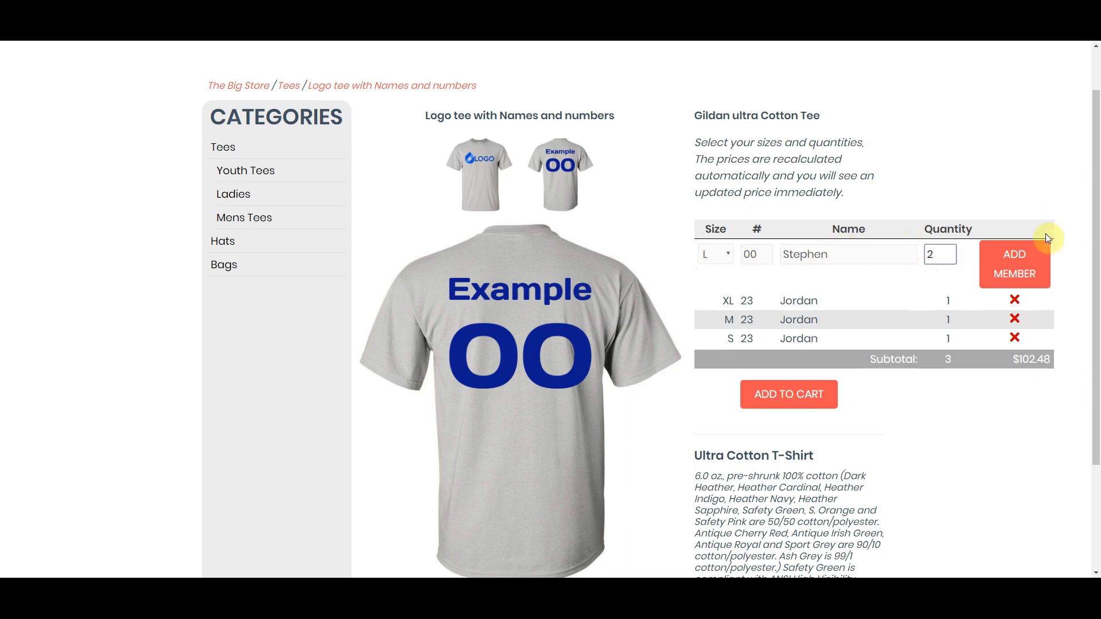
left_click(998, 268)
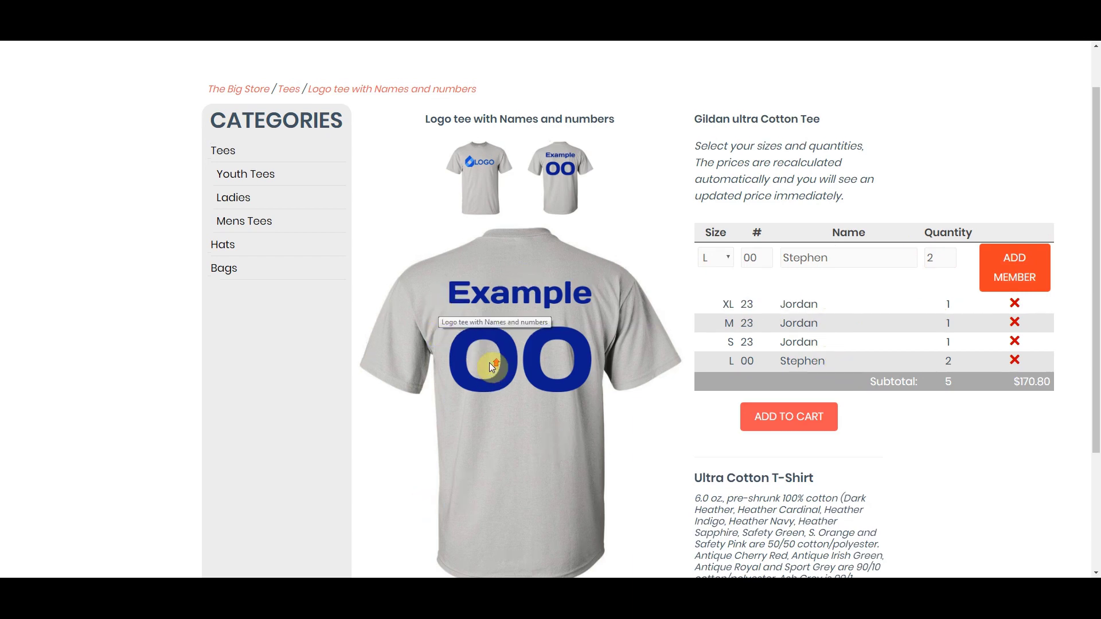
scroll(614, 393, "up", 1)
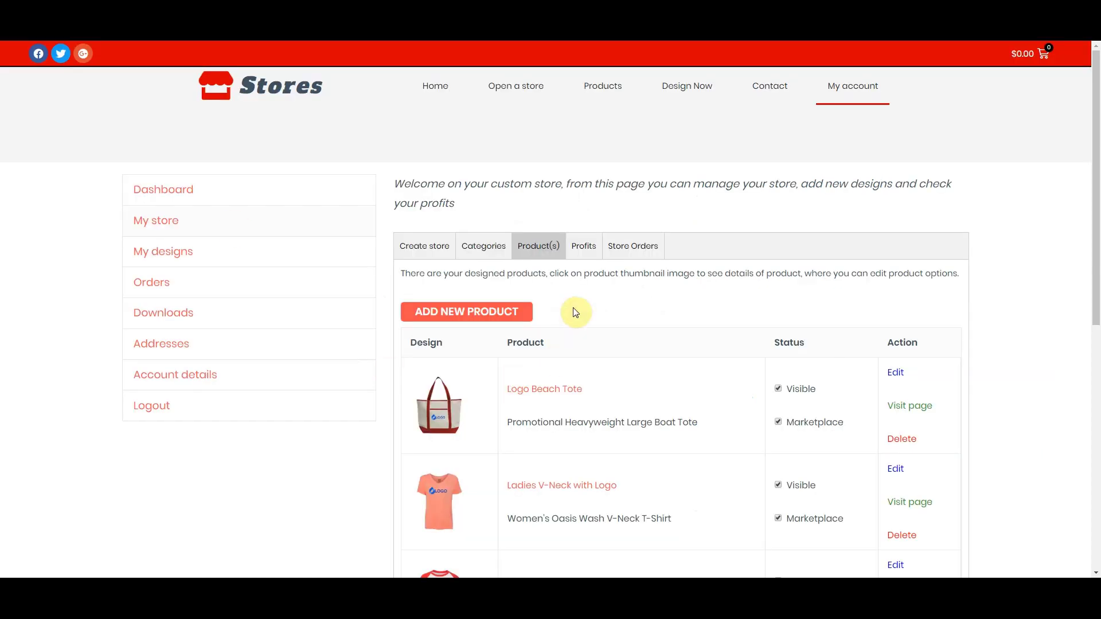
scroll(573, 309, "down", 2)
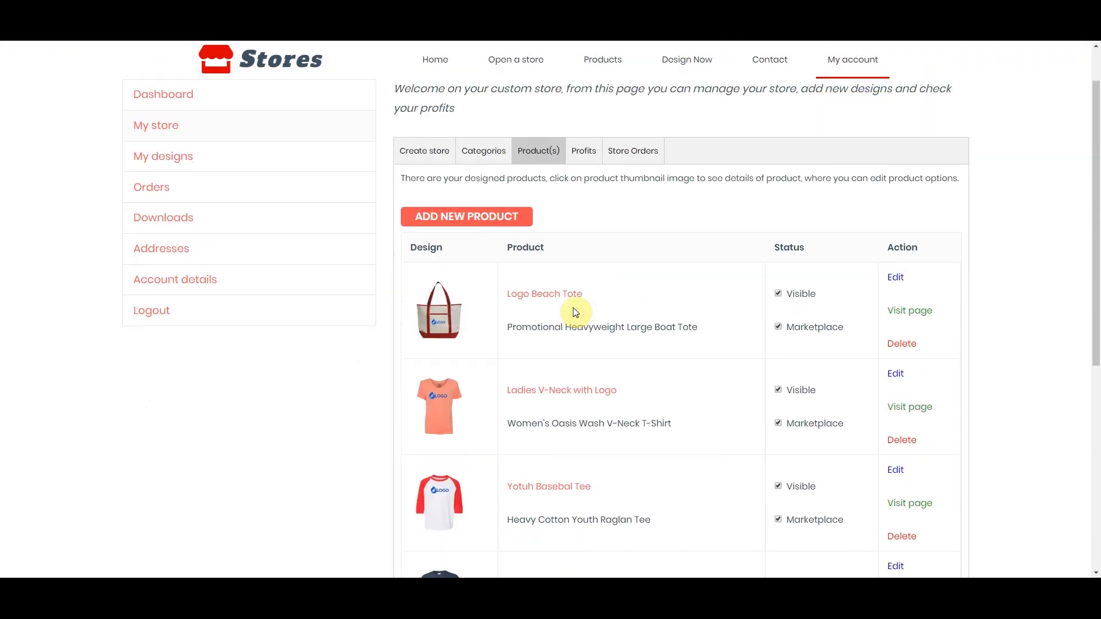
scroll(576, 312, "up", 2)
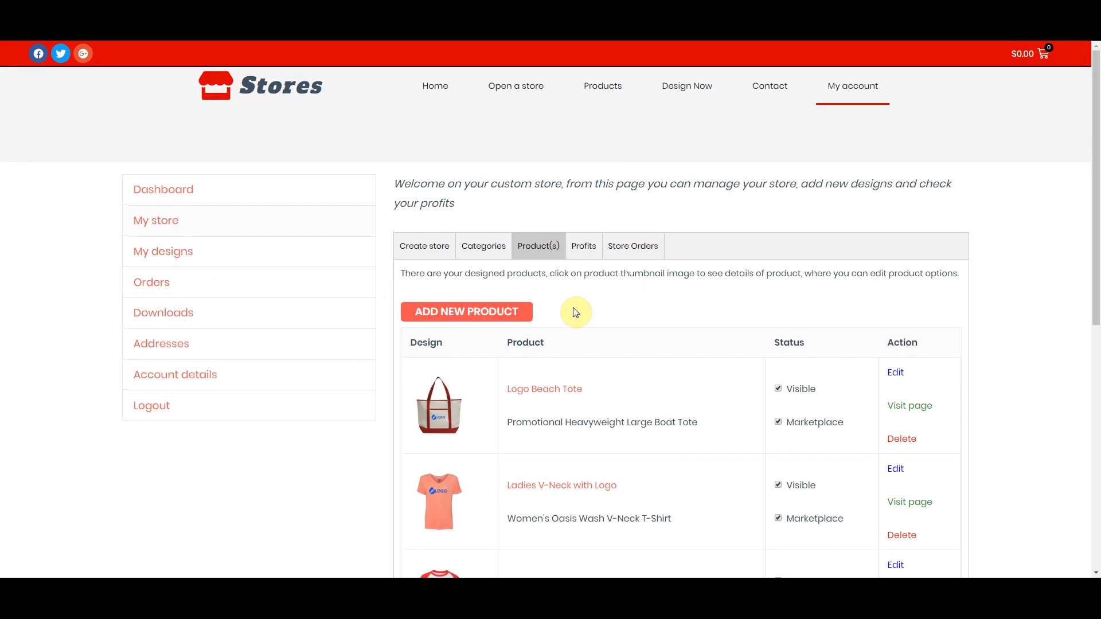